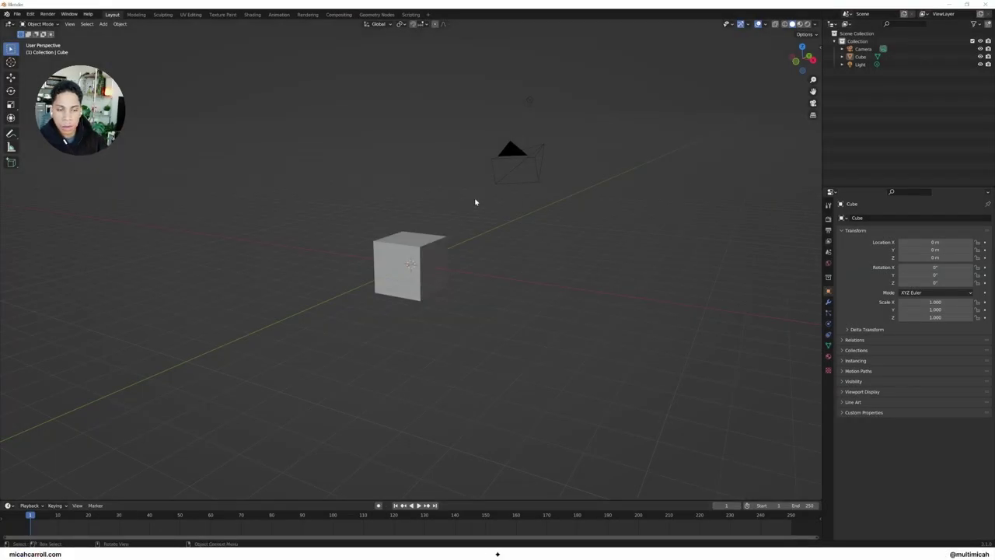
- Enable Ambient Occlusion, Bloom and Screen Space Reflections in the Eevee render settings
left_click(828, 220)
left_click(828, 230)
left_click(828, 220)
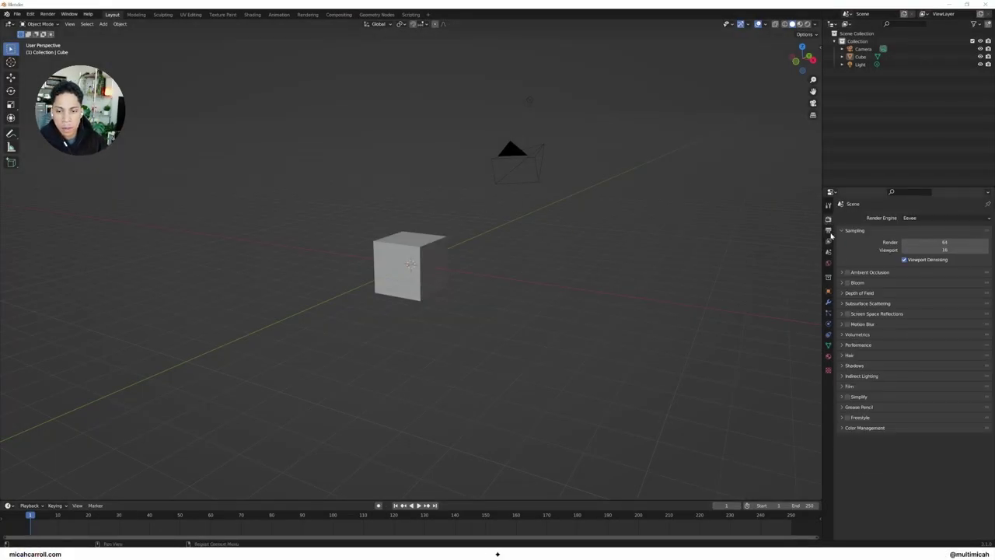
right_click(830, 238)
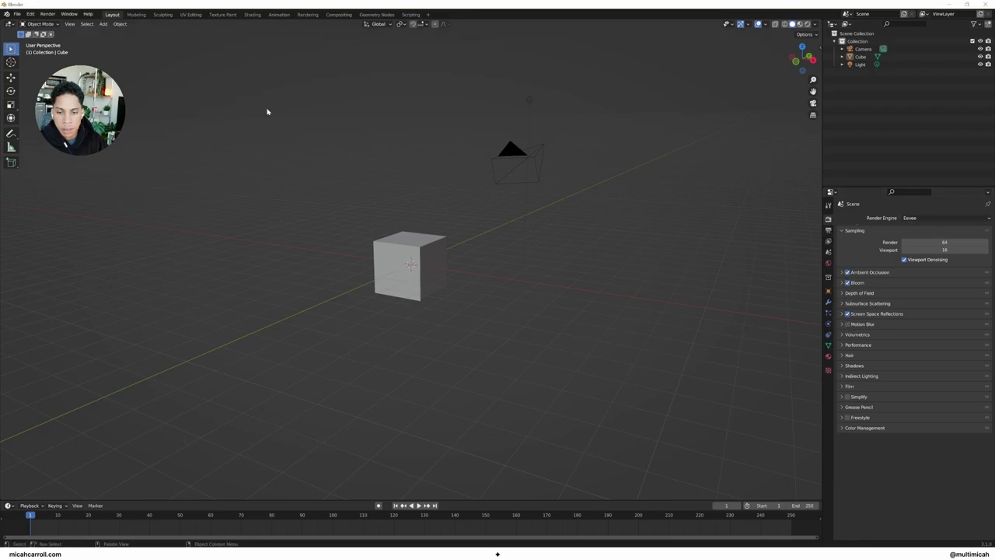
- Check the default F-Curve interpolation in the Animation preferences and close the preferences
left_click(28, 14)
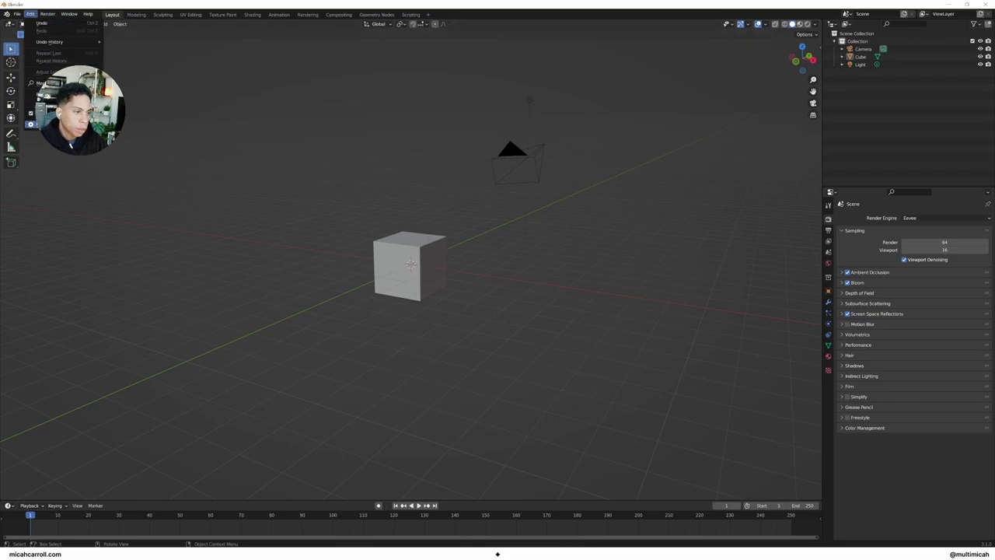
left_click(46, 123)
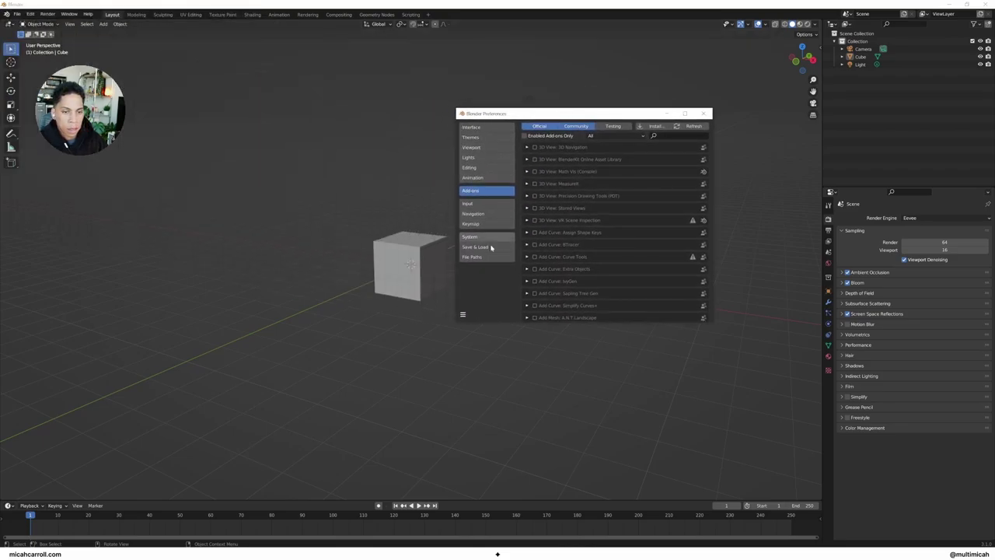
left_click(480, 177)
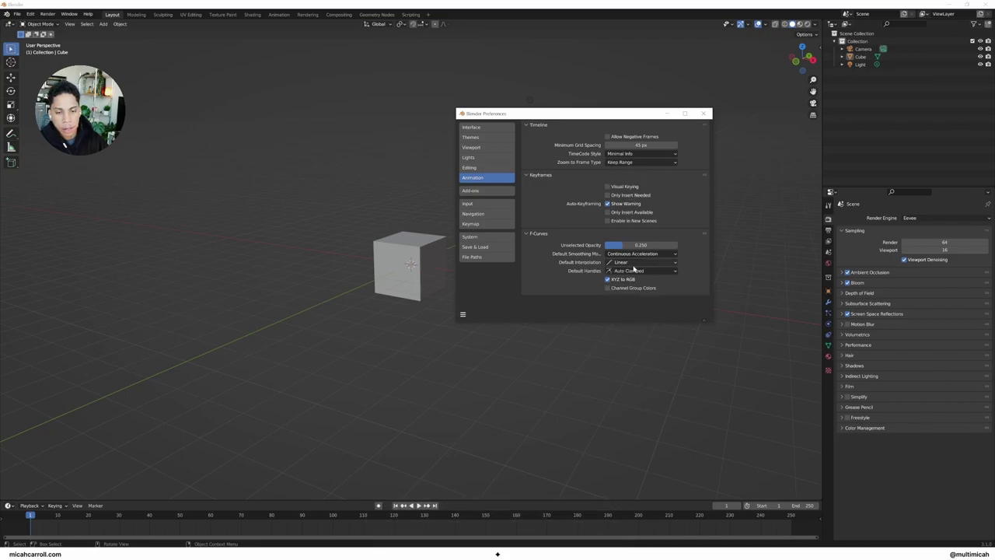
left_click(703, 113)
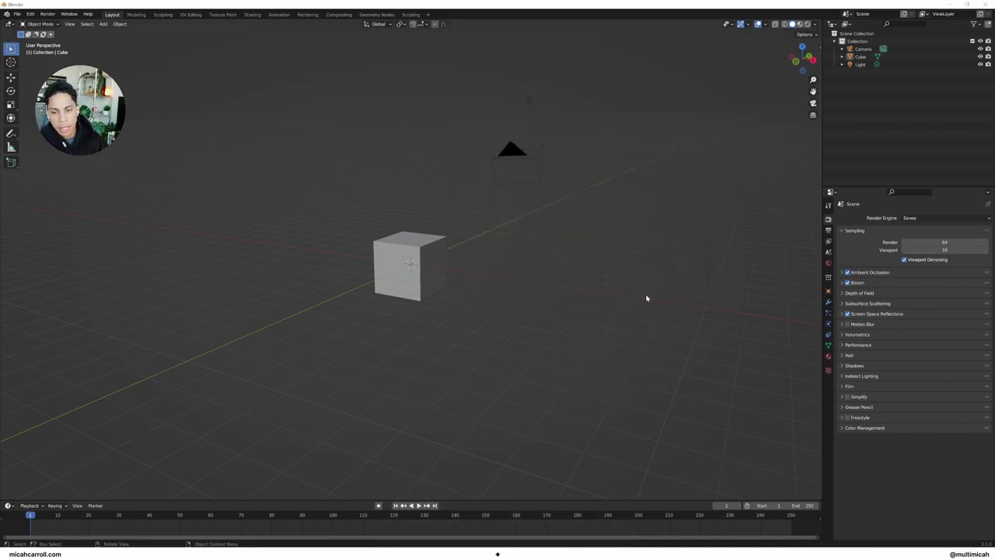
left_click(829, 290)
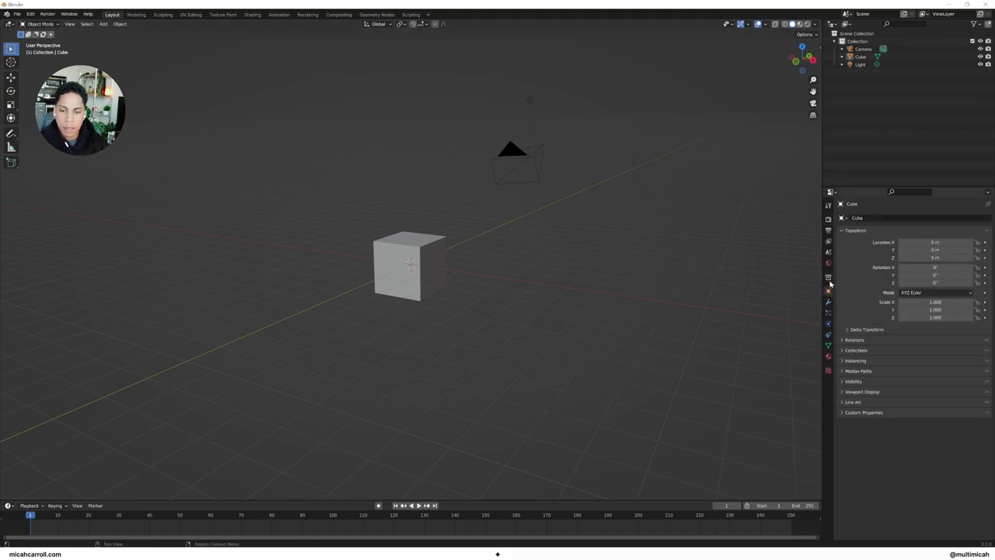
left_click(829, 264)
left_click(828, 219)
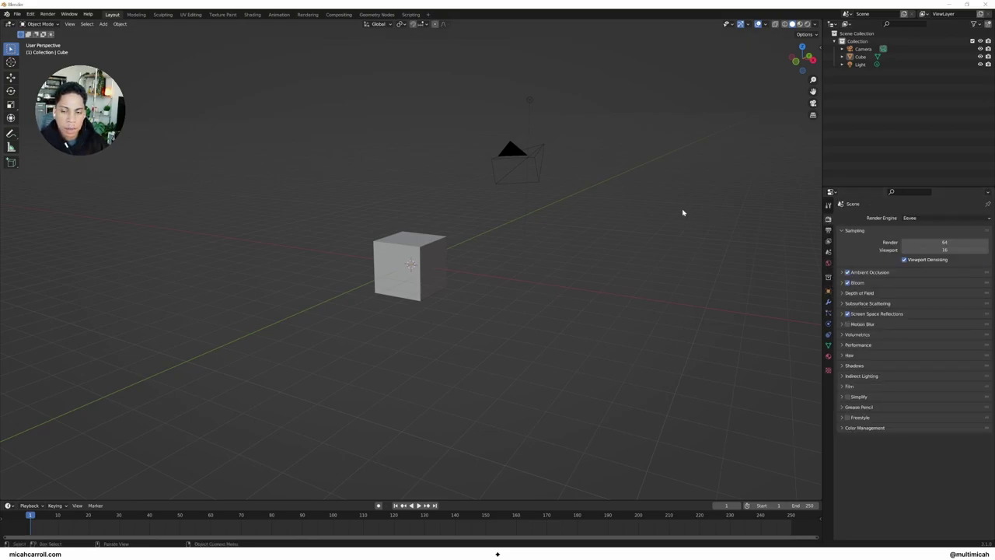
- Delete the default camera, light and cube from the scene
left_click(513, 151)
key("x")
left_click(513, 149)
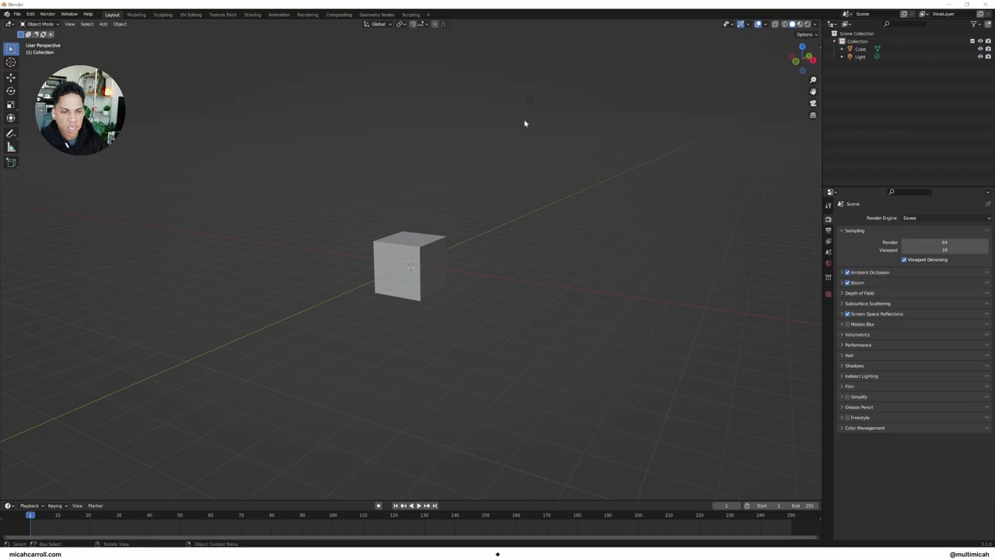
left_click(529, 99)
key("x")
left_click(511, 117)
left_click(409, 257)
key("x")
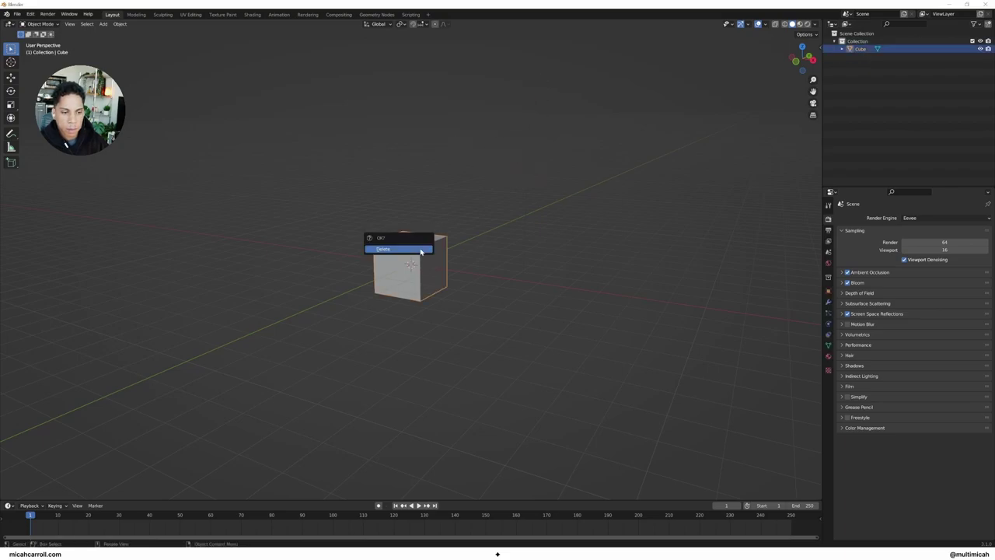
left_click(406, 249)
- Add a new cube at the world origin and show the viewport sidebar with its transform values
mouse_move(409, 236)
middle_mouse_down()
mouse_move(436, 237)
mouse_move(415, 231)
middle_mouse_up()
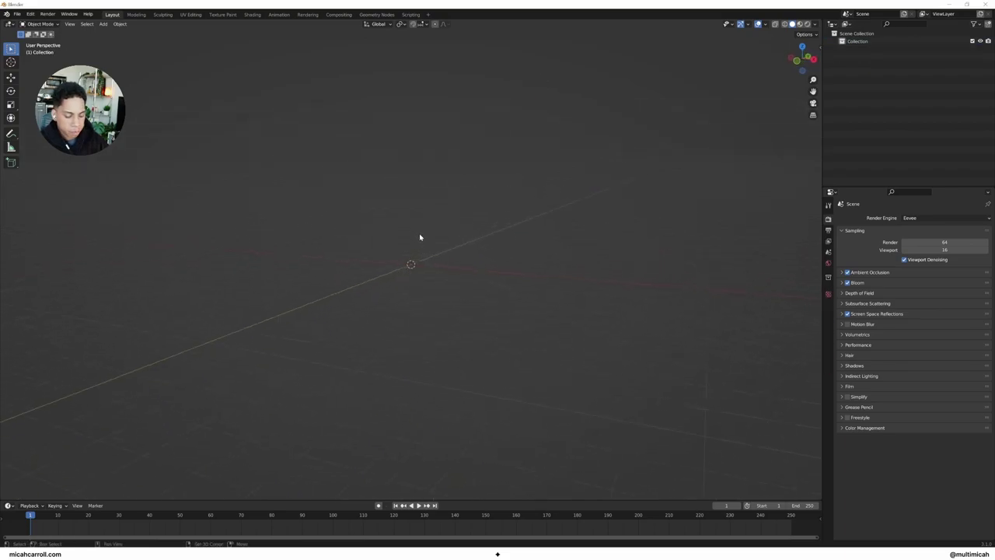
key("shift+a")
left_click(450, 242)
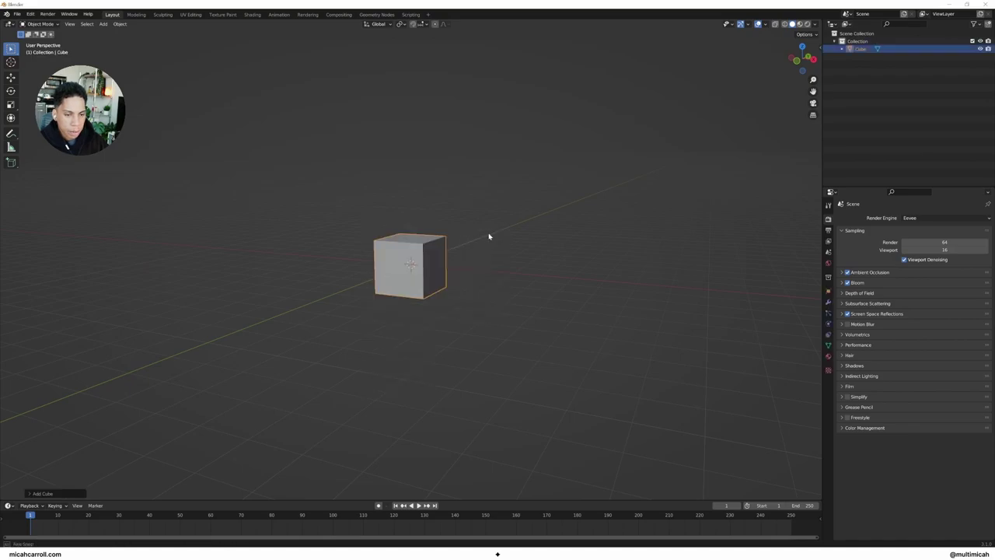
middle_click_drag(488, 235, 429, 246)
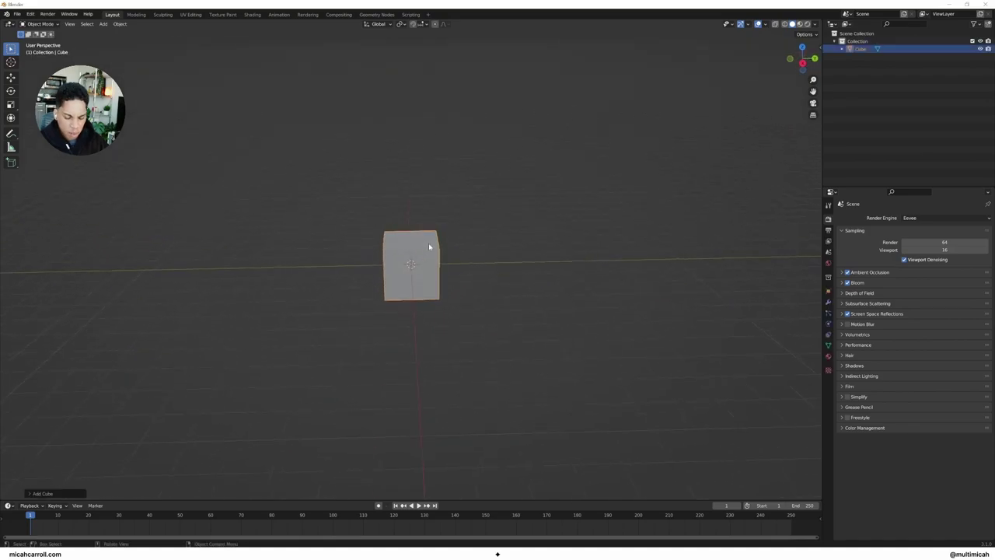
key("n")
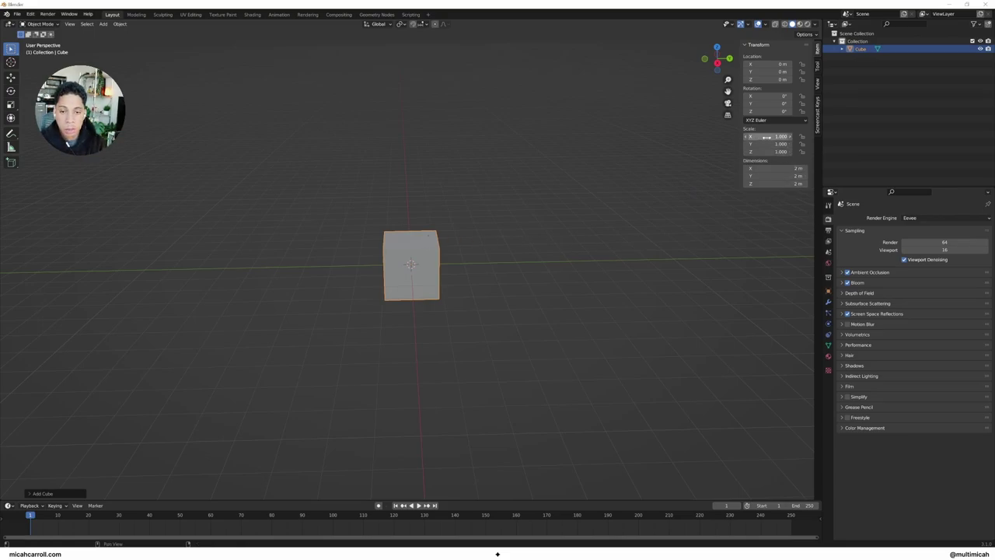
middle_click_drag(489, 241, 471, 254)
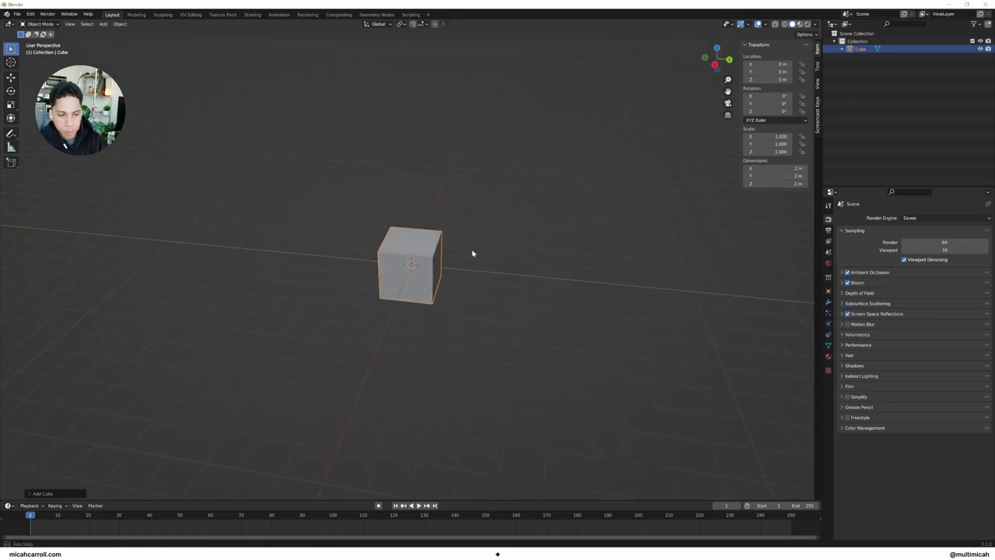
key("g")
key("z")
right_click(478, 235)
- Scale the cube uniformly by a factor of 4
key("s")
key("4")
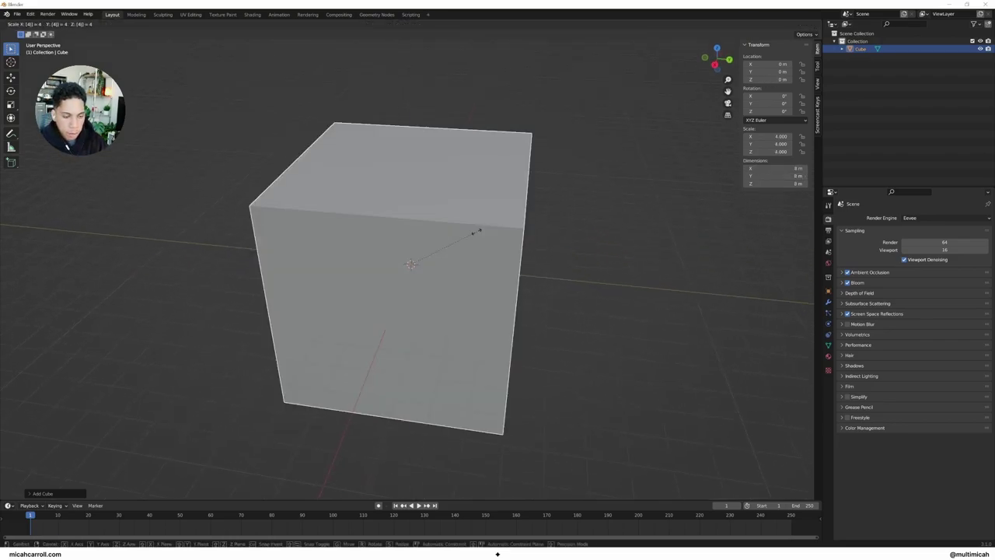
key("Return")
- Move the cube up 4 m along the Z axis so its base rests on the grid floor
middle_click_drag(477, 234, 527, 217)
key("g")
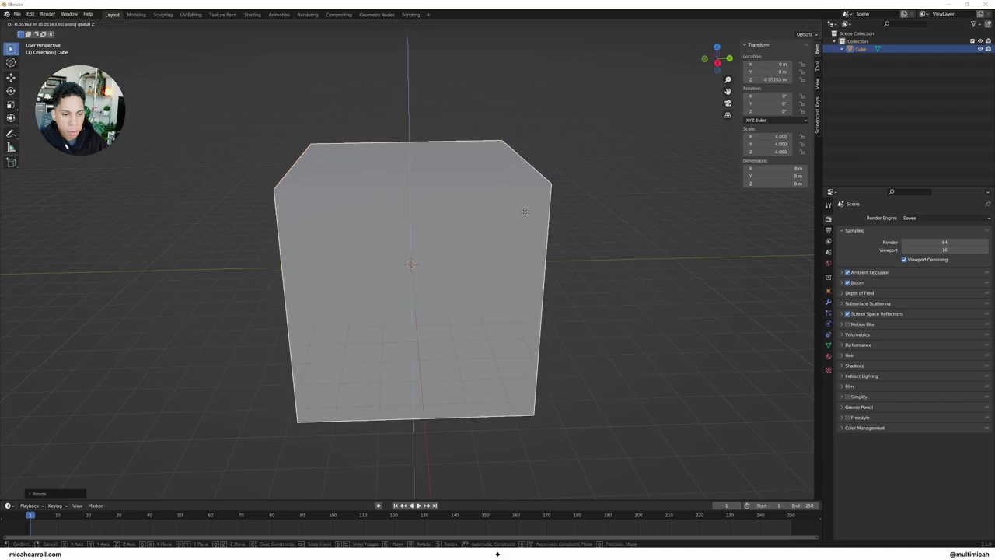
key("z")
key("4")
key("Return")
- Add a camera while in the front orthographic view so that it faces along the Y axis
middle_click_drag(435, 261, 422, 244)
scroll(428, 275, "down", 3)
middle_click_drag(575, 227, 607, 207)
middle_click_drag(428, 219, 498, 257)
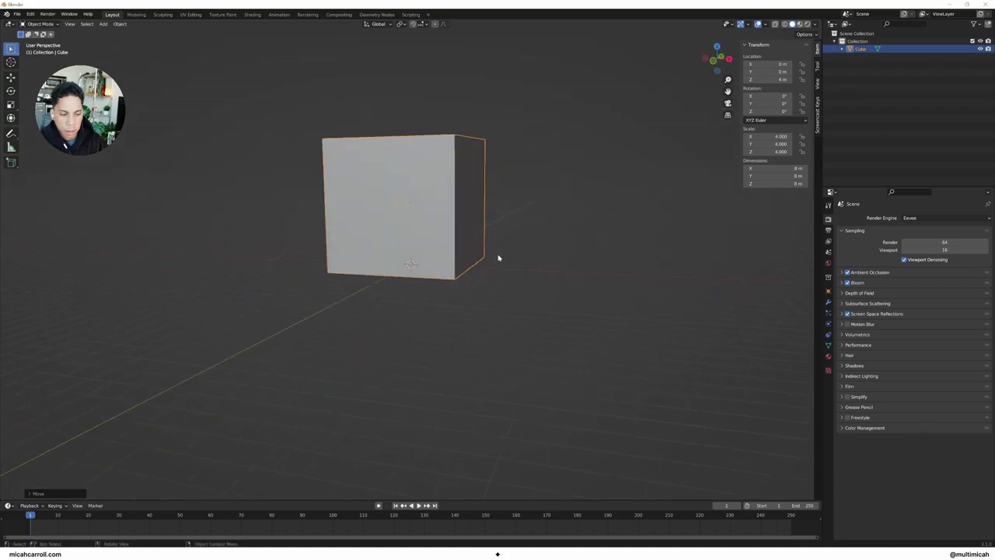
key("grave")
left_click(420, 221)
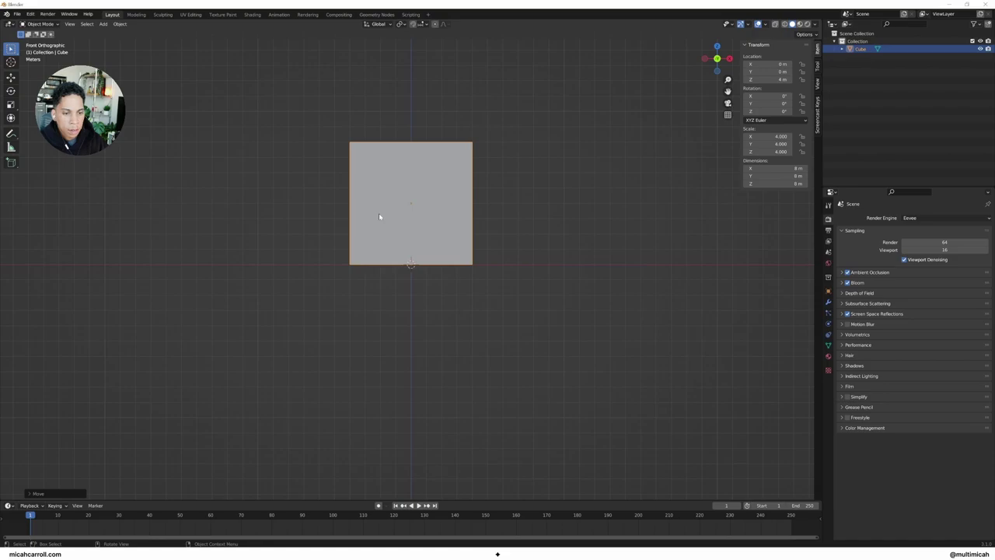
key("shift+a")
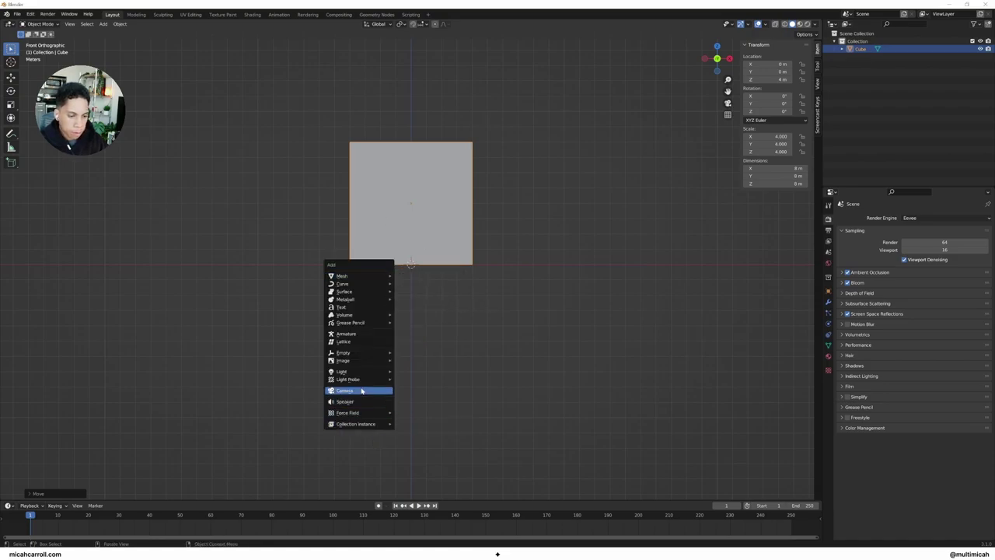
left_click(346, 391)
- Move the camera out in front of the cube, to about Y −8.63 m and Z 1.29 m
middle_click_drag(412, 382, 378, 375)
key("g")
key("y")
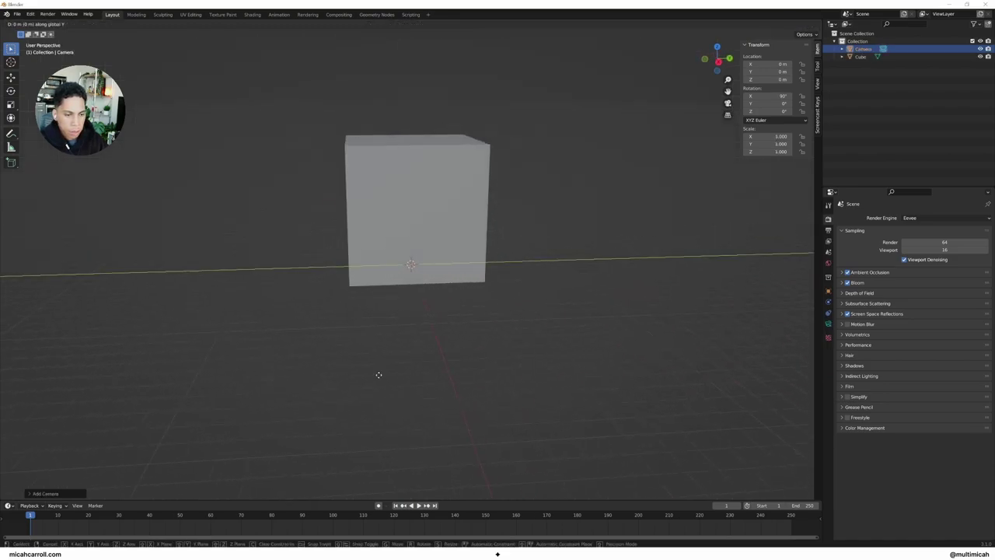
key("z")
left_click(243, 347)
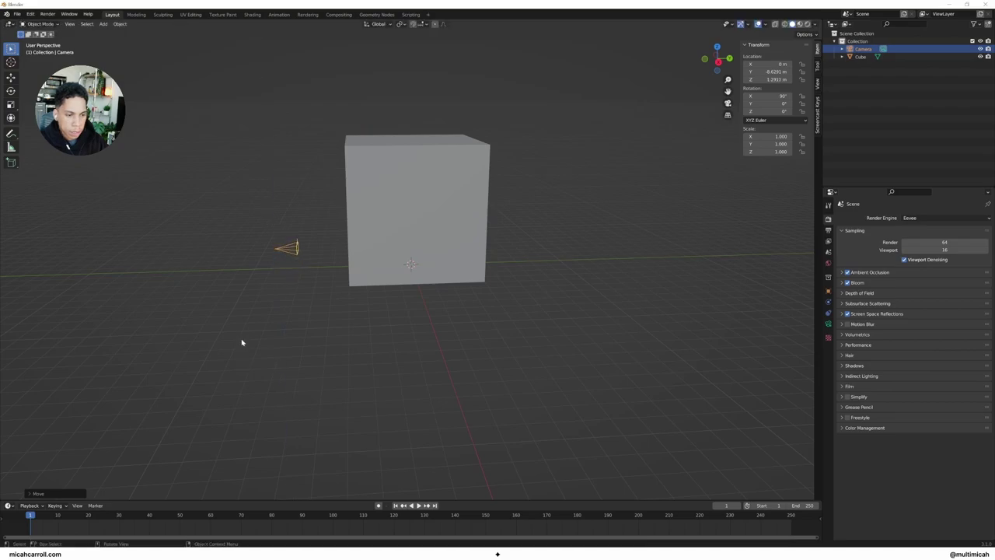
- Split the 3D viewport vertically into two side-by-side views of about equal width
middle_click_drag(242, 340, 384, 490)
right_click(399, 500)
left_click(384, 502)
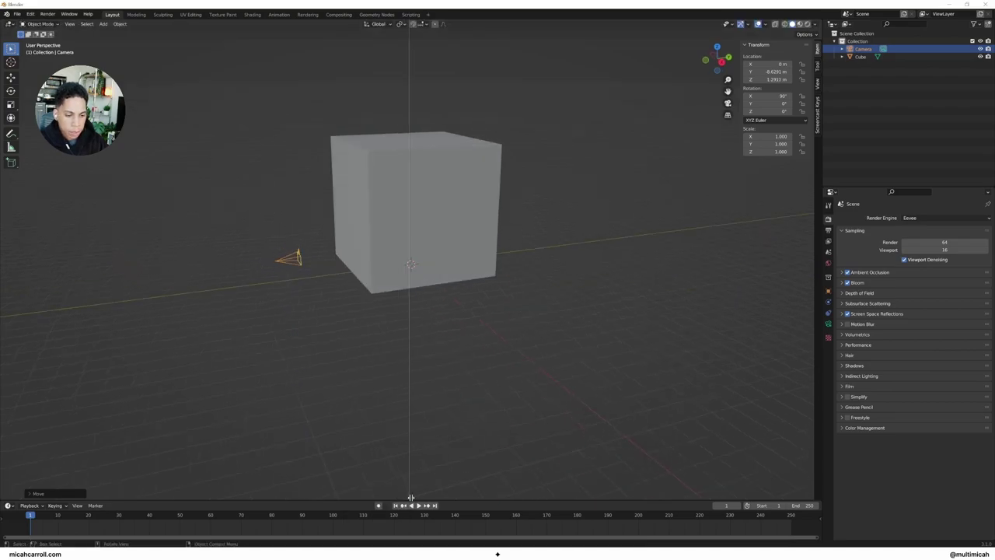
left_click(413, 350)
- Switch the second viewport to look through the camera
middle_click_drag(521, 300, 577, 287)
key("grave")
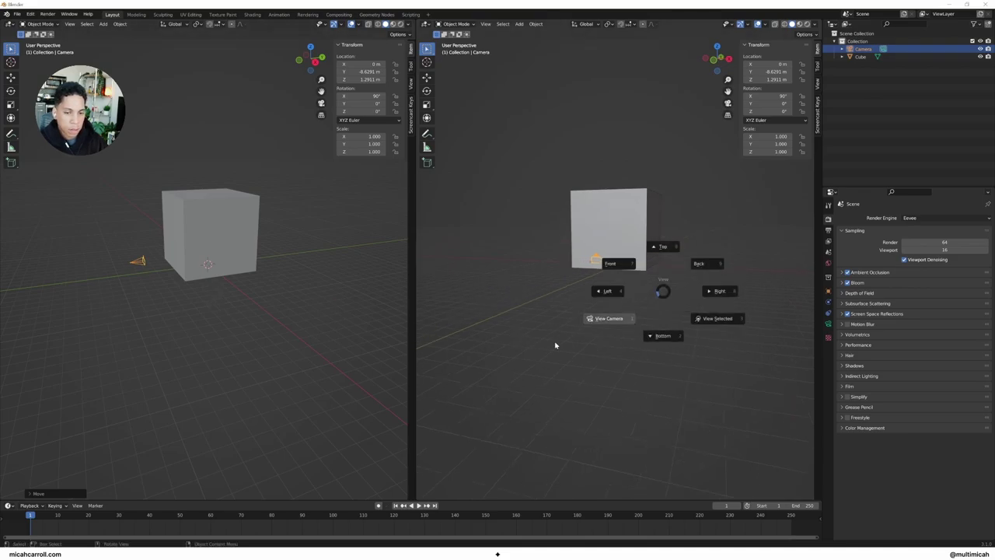
left_click(557, 345)
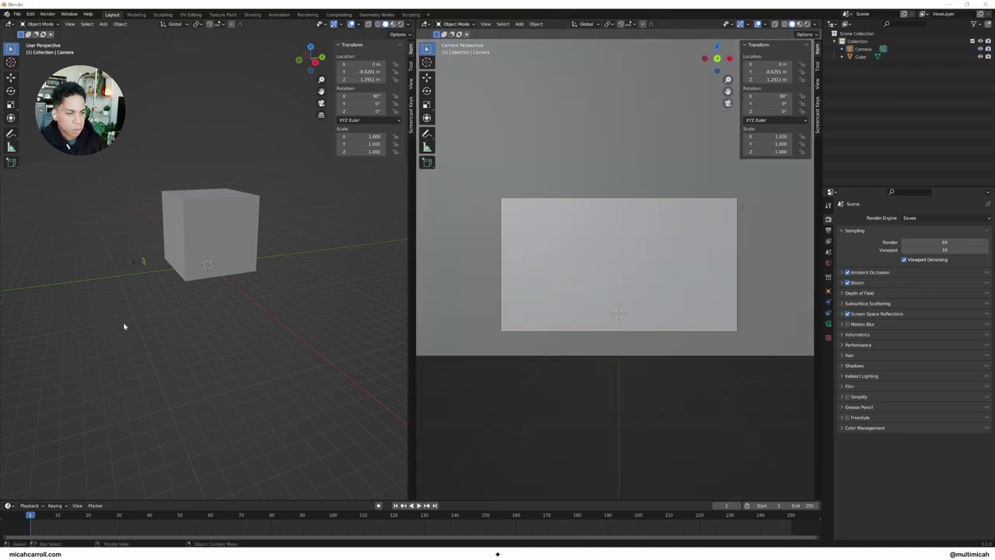
- Add a second cube at the world origin and rename it "boolean"
middle_click_drag(125, 327, 297, 314)
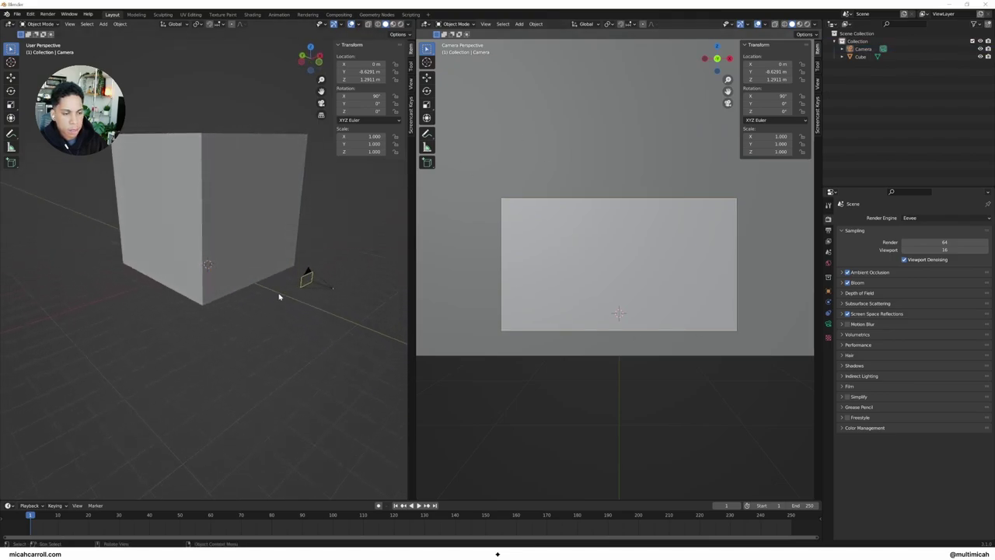
key("shift+a")
mouse_move(270, 181)
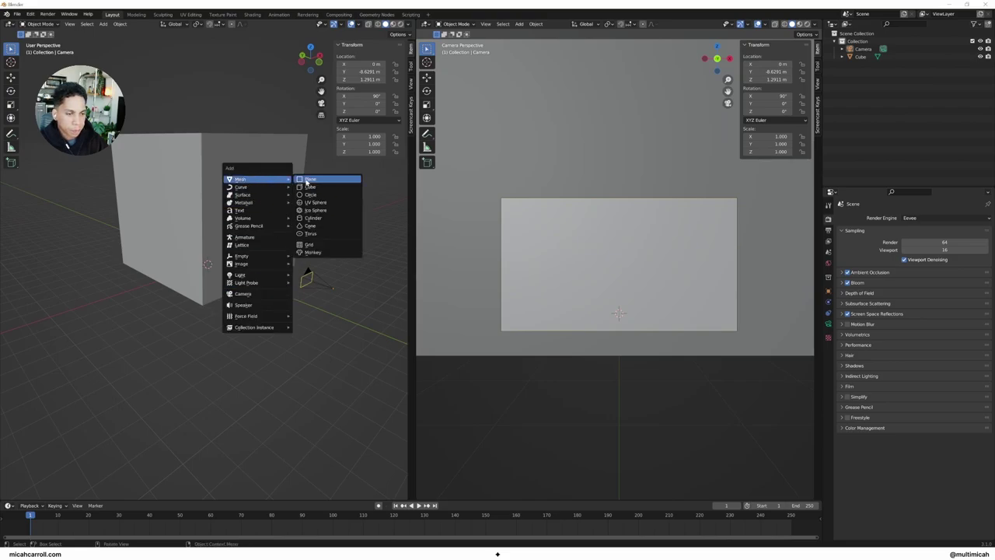
left_click(309, 187)
middle_click_drag(233, 314, 282, 303)
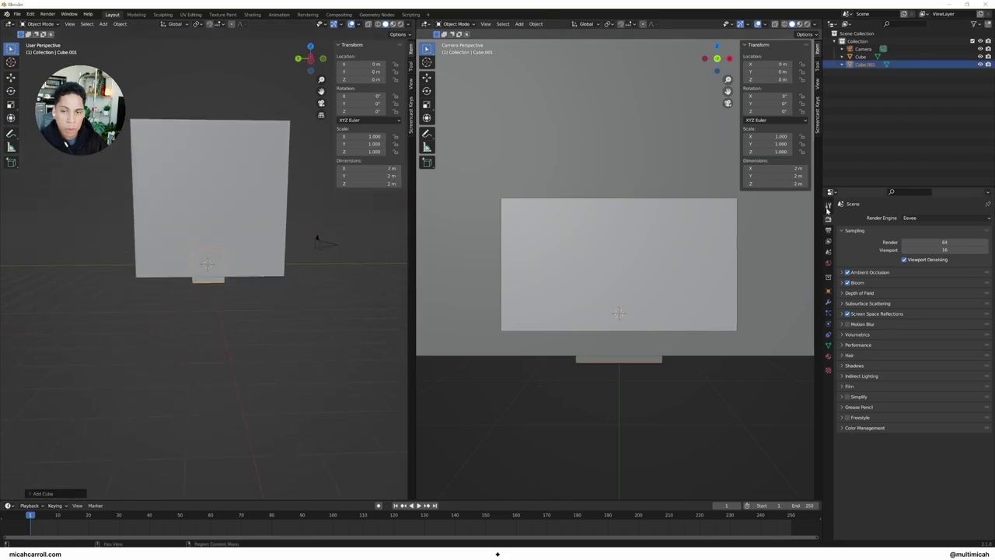
double_click(874, 66)
type("b")
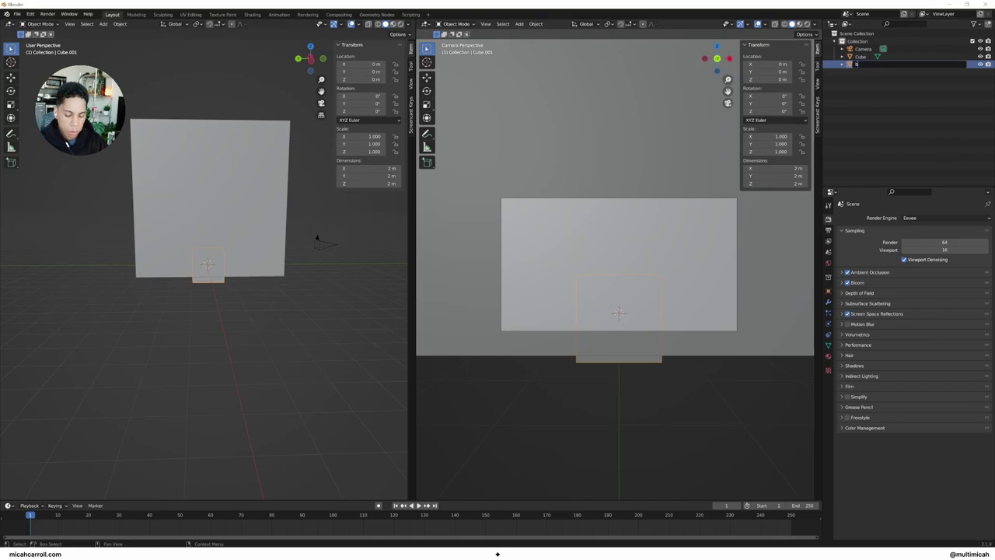
type("oolean")
key("Return")
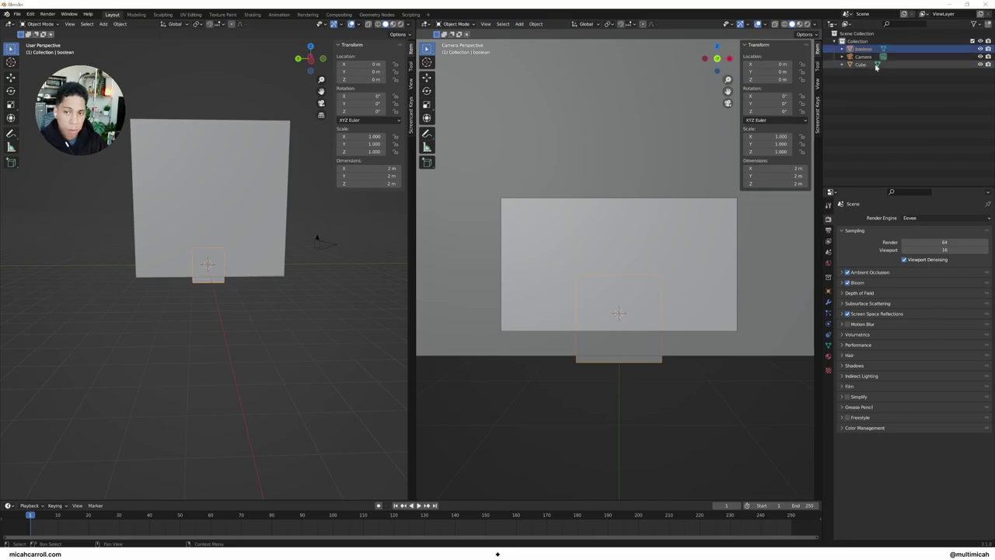
- Raise the boolean cube about 1.03 m along the Z axis
key("g")
key("z")
left_click(300, 310)
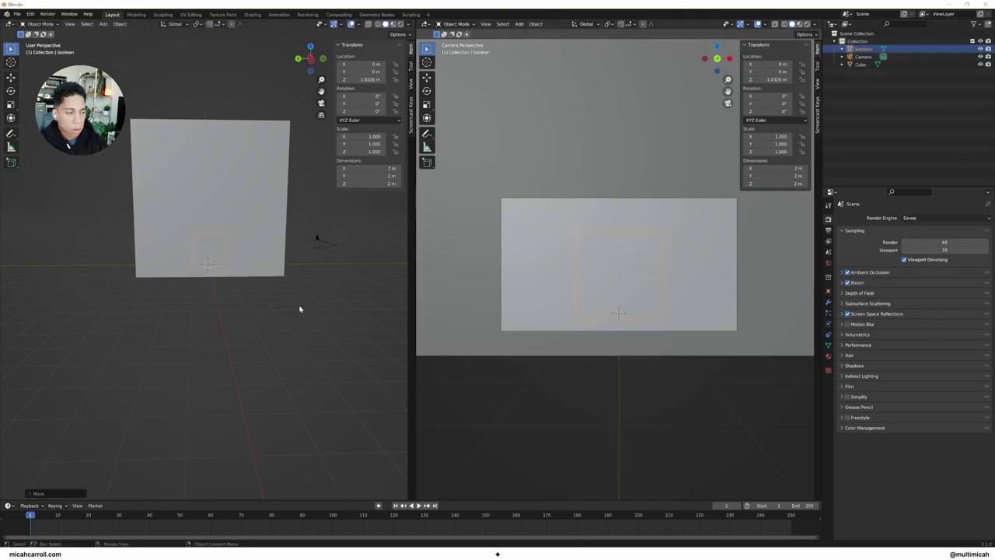
- Move the boolean cube to about Y −3.47 m, through the large cube's camera-facing wall, and raise it slightly
middle_click_drag(315, 298, 249, 310)
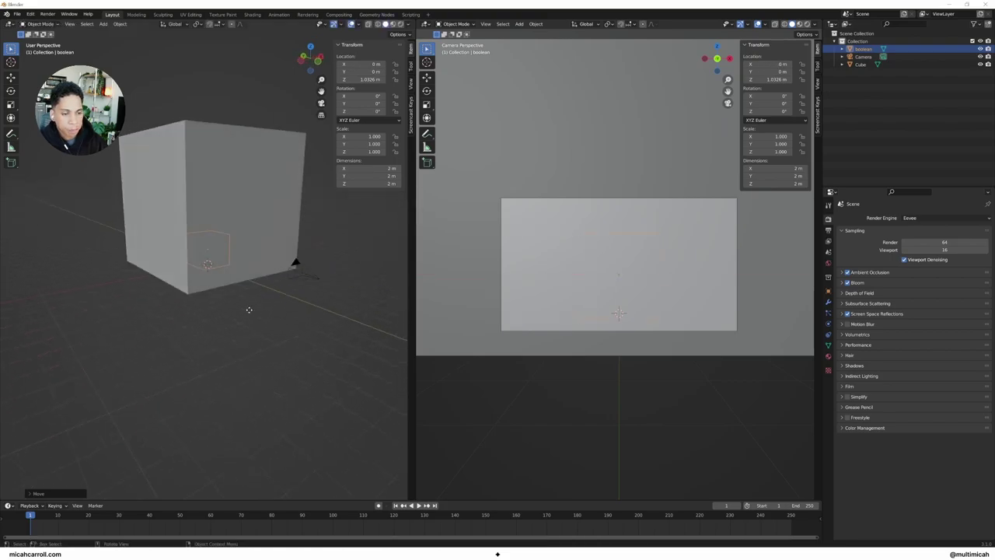
key("g")
key("y")
left_click(285, 327)
key("g")
key("z")
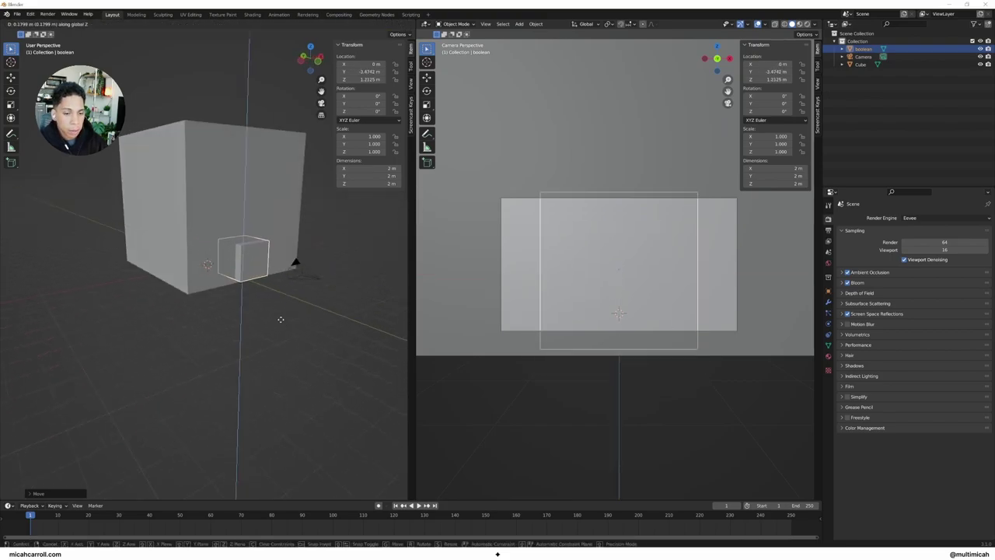
left_click(283, 317)
middle_click_drag(287, 318, 308, 317)
- Delete the boolean cube's camera-facing face and its opposite back face so the cube is open at both ends
middle_click_drag(211, 302, 169, 313)
scroll(324, 306, "up", 2)
key("Tab")
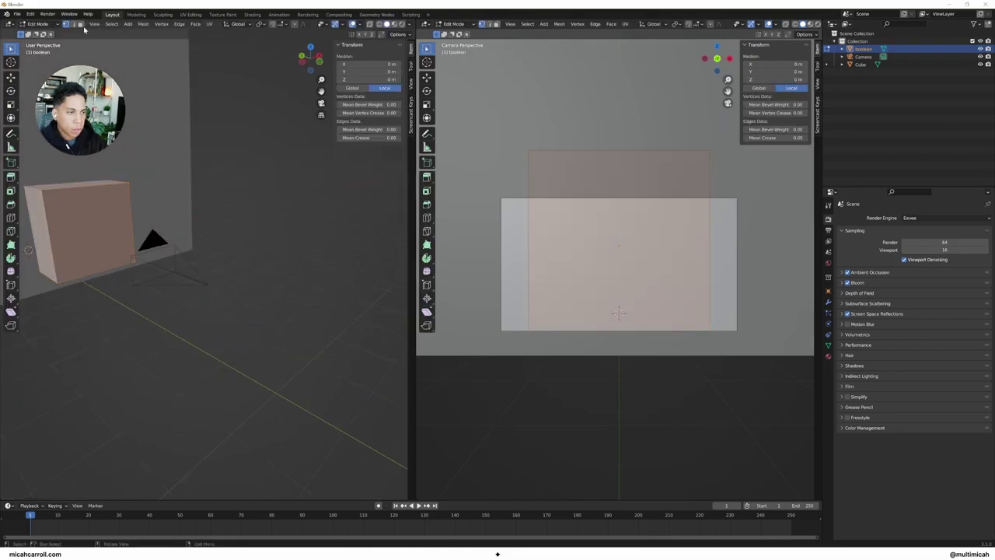
left_click(81, 24)
left_click(97, 209)
middle_click_drag(40, 228, 181, 250)
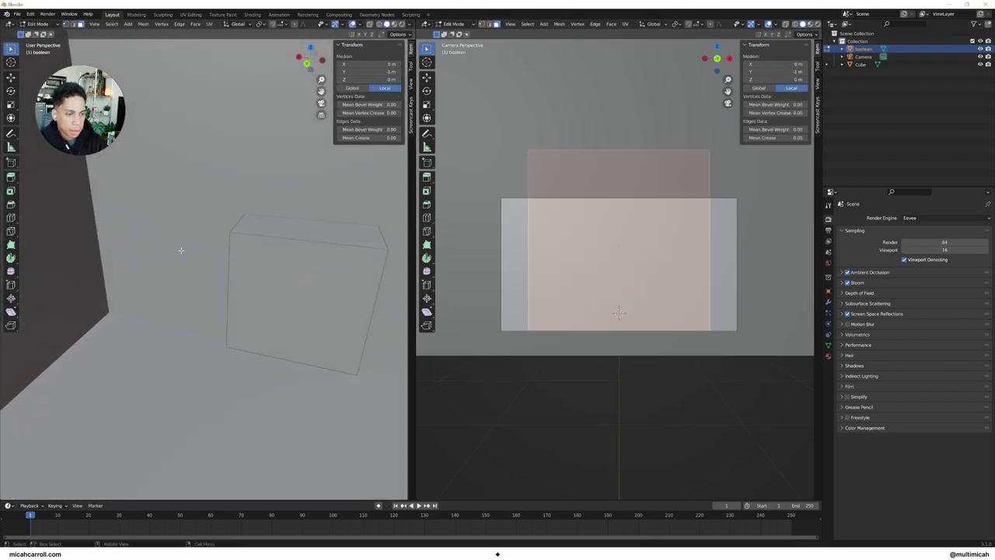
left_click(287, 275, "shift")
middle_click_drag(287, 275, 198, 265)
key("x")
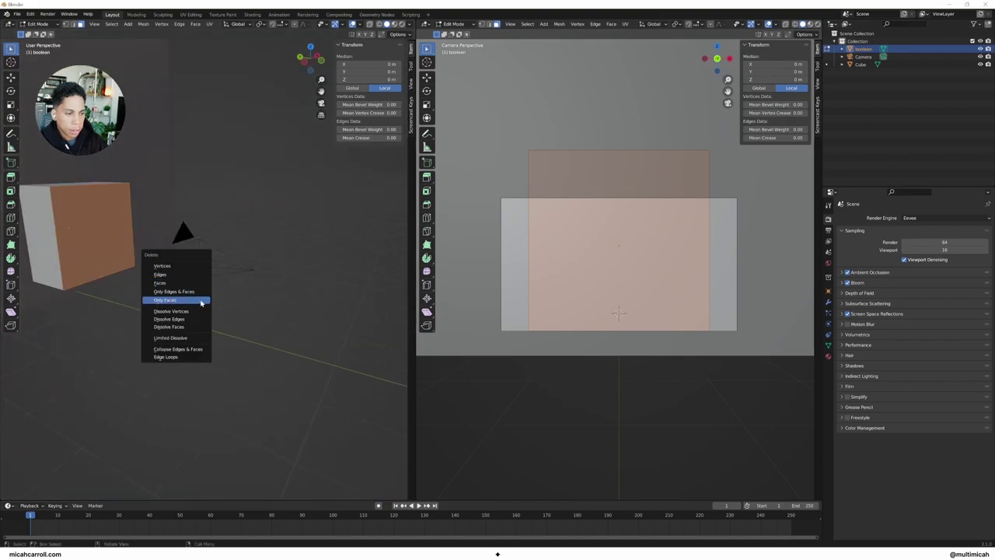
left_click(199, 282)
key("Tab")
middle_click_drag(104, 271, 76, 272)
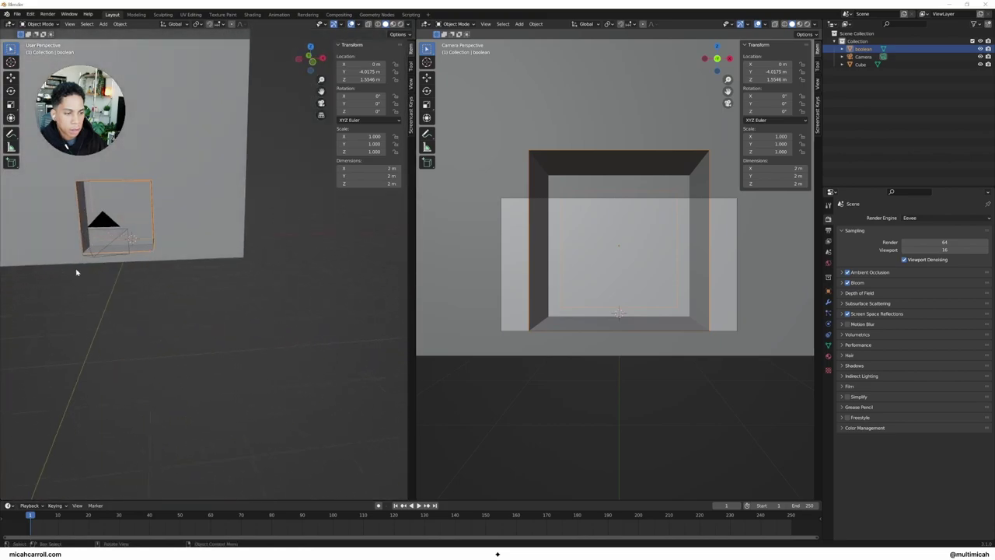
- Rename the large cube "main-cube"
left_click(861, 64)
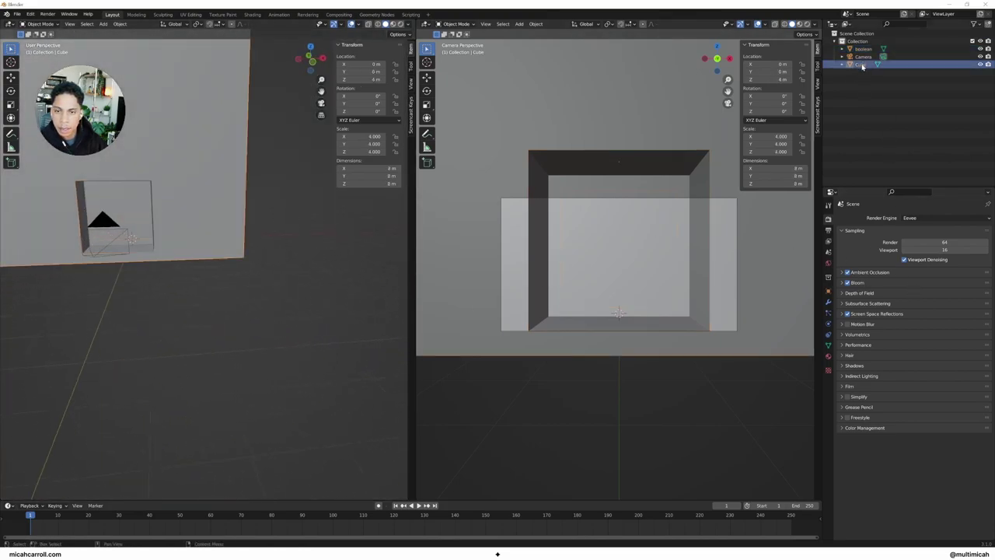
double_click(861, 66)
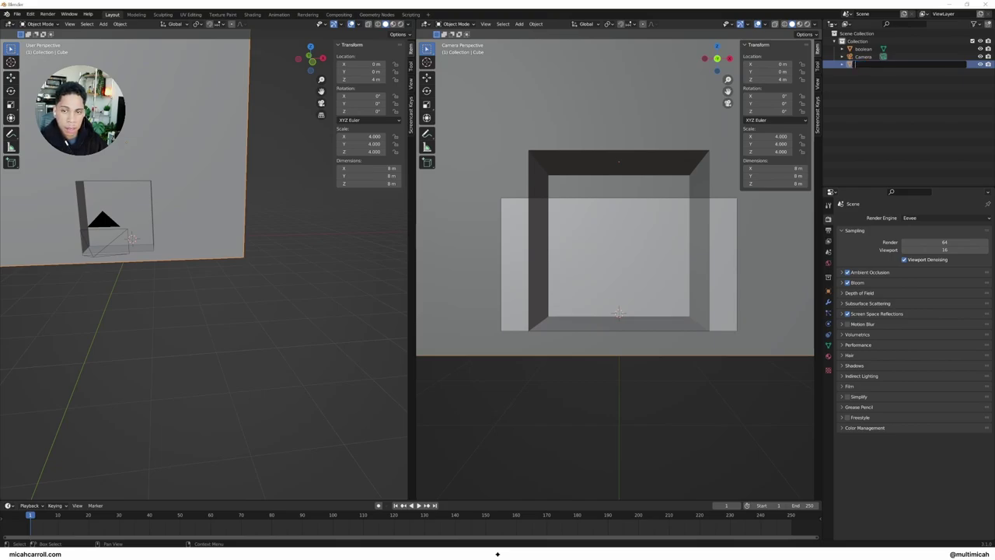
type("maincube")
key("Return")
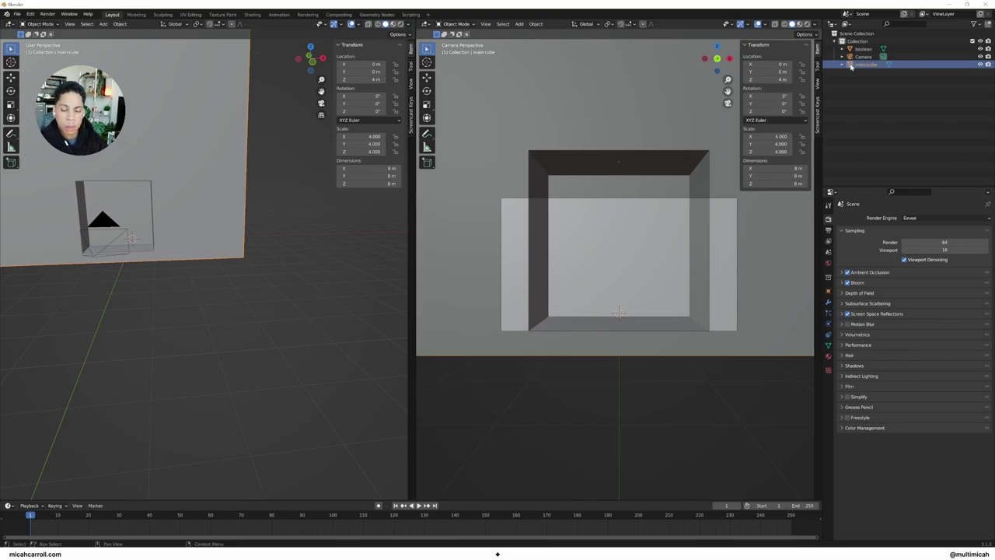
- Add a Boolean modifier set to Difference on main-cube, with the boolean cube as its object
left_click(828, 302)
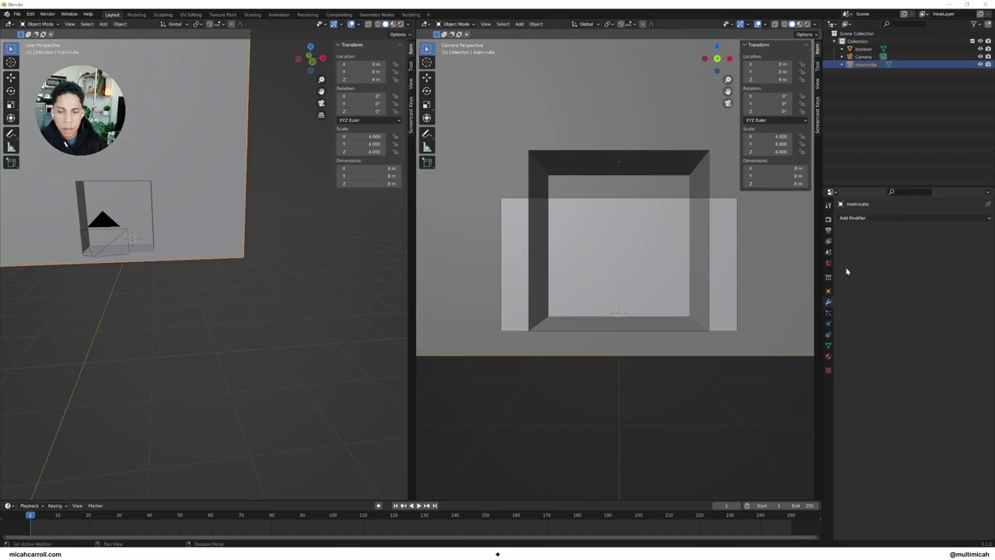
left_click(869, 219)
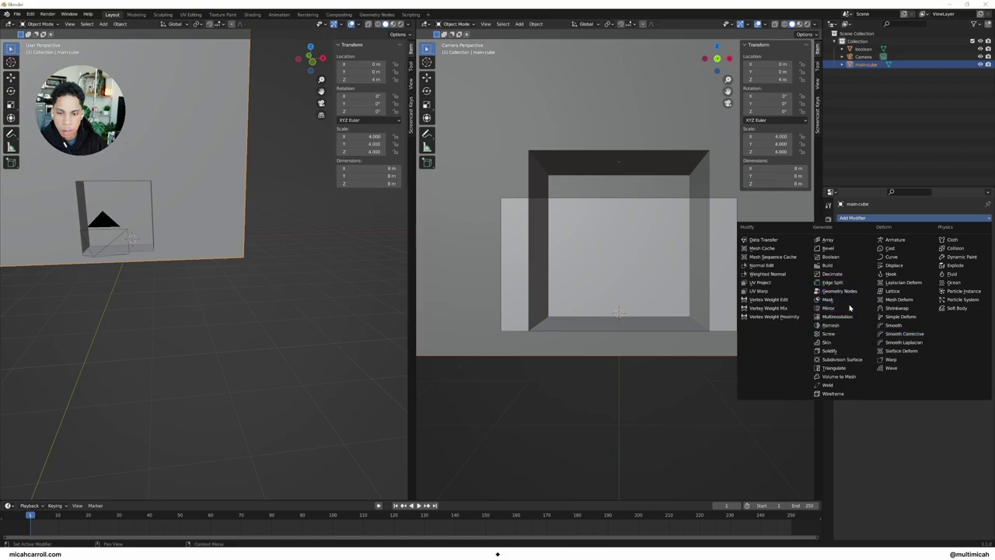
left_click(845, 262)
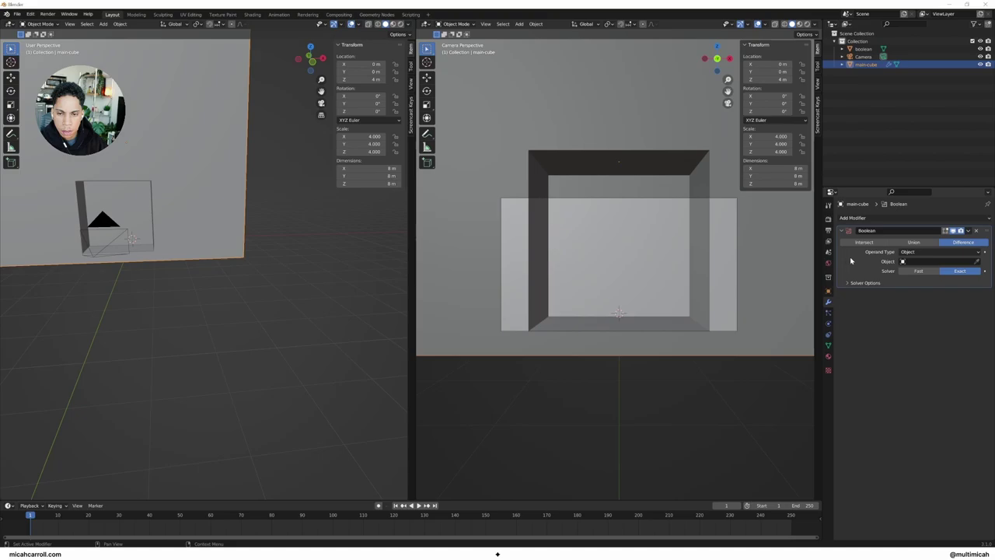
left_click(931, 260)
left_click(925, 273)
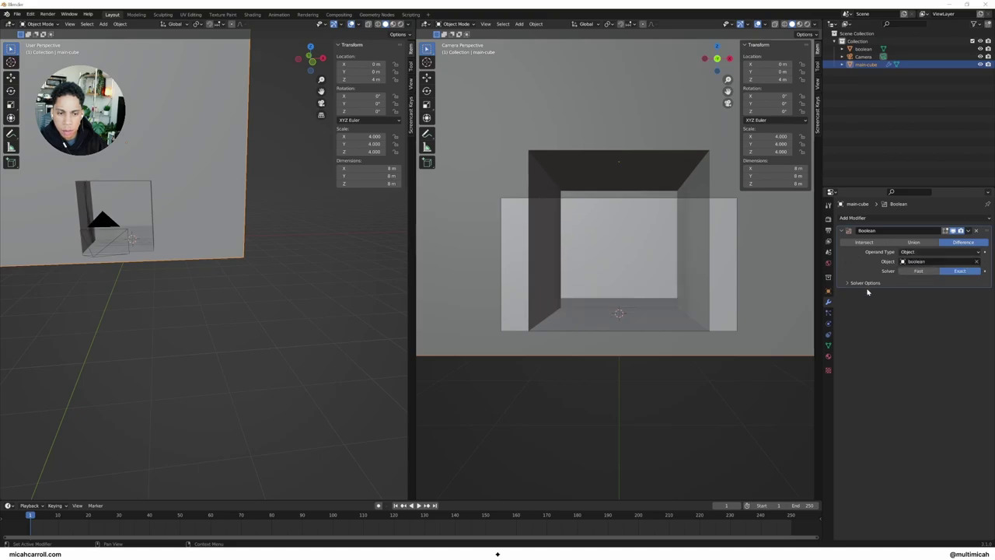
- Lower the boolean cube along the Z axis to about 1.43 m
middle_click_drag(174, 303, 216, 334)
left_click(287, 321)
key("g")
key("z")
left_click(252, 329)
- Raise the camera along the Z axis to about 4.06 m, near the middle height of the large cube
left_click(171, 268)
key("g")
key("z")
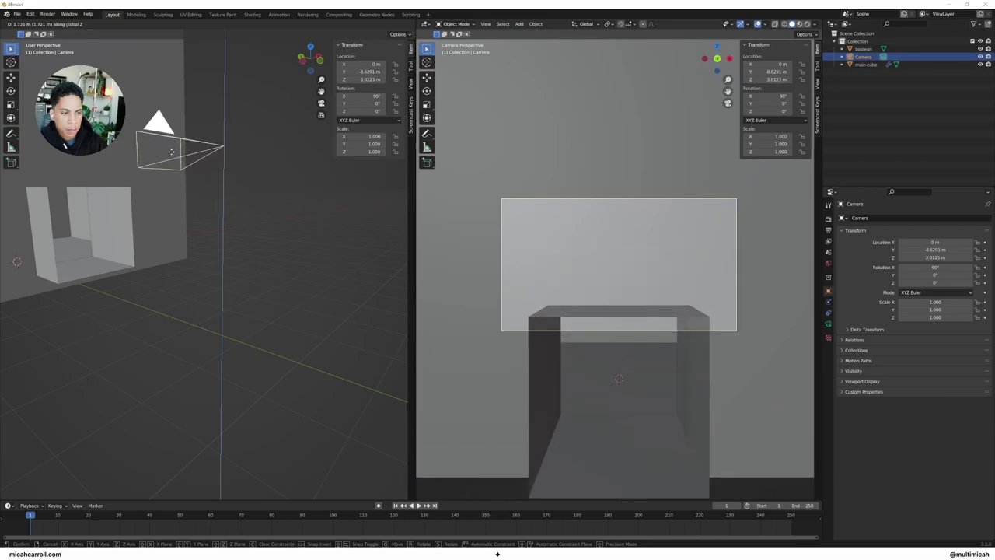
left_click(171, 146)
middle_click_drag(268, 199, 234, 206)
key("g")
key("z")
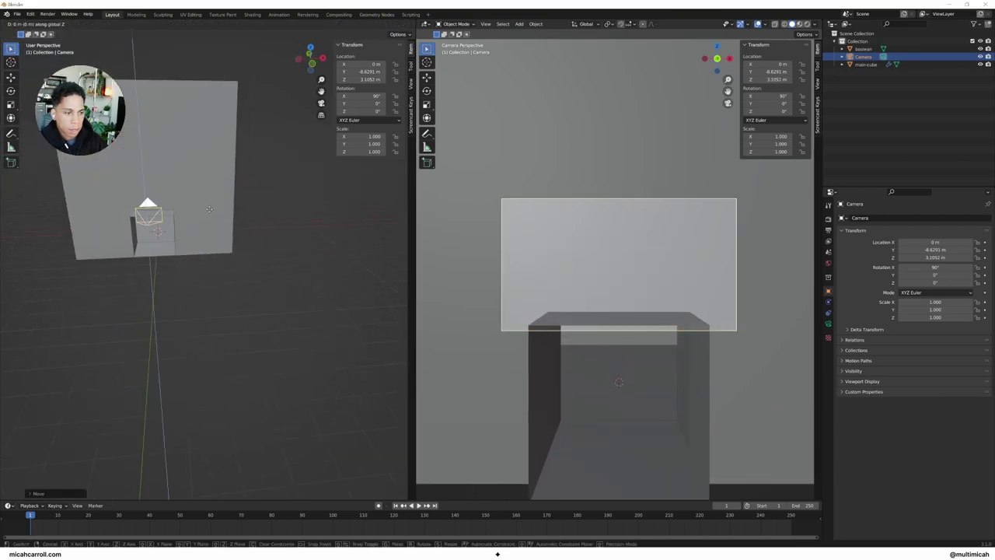
left_click(151, 251)
- Raise the boolean cube along the Z axis to about 4.06 m, in front of the camera
left_click(171, 241)
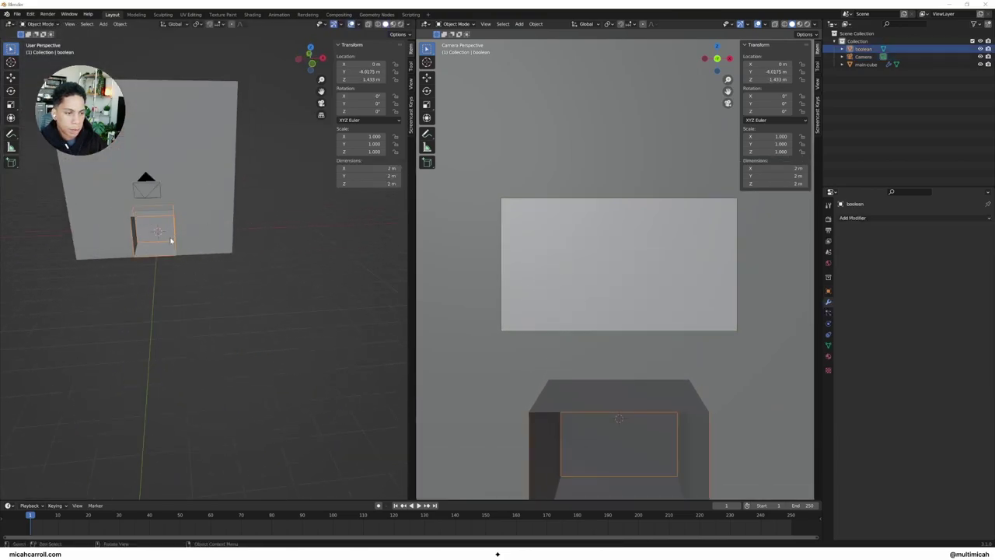
mouse_move(171, 240)
middle_mouse_down()
mouse_move(231, 244)
mouse_move(189, 242)
middle_mouse_up()
key("g")
key("z")
left_click(221, 177)
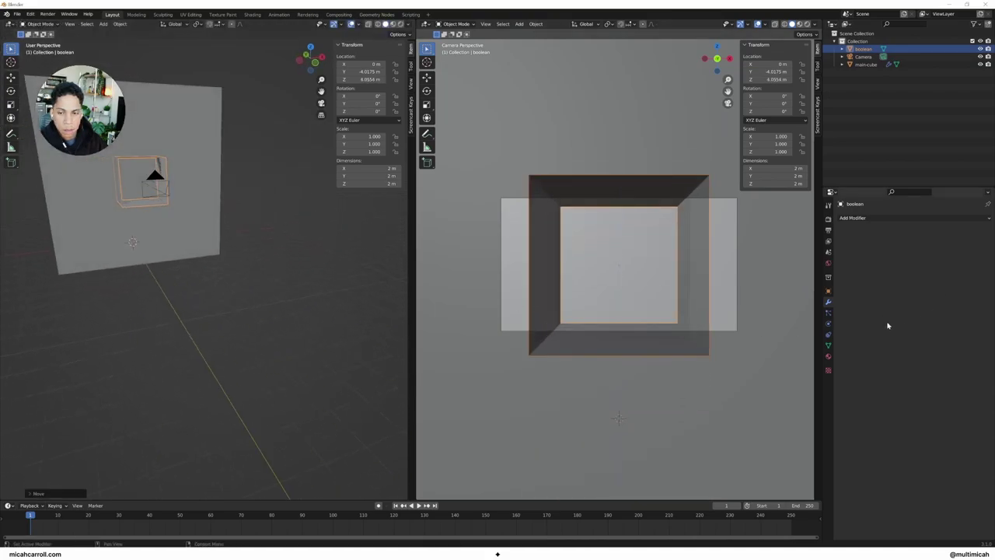
- Set the camera's passepartout opacity to 1.000 in its viewport display settings
left_click(863, 57)
left_click(829, 323)
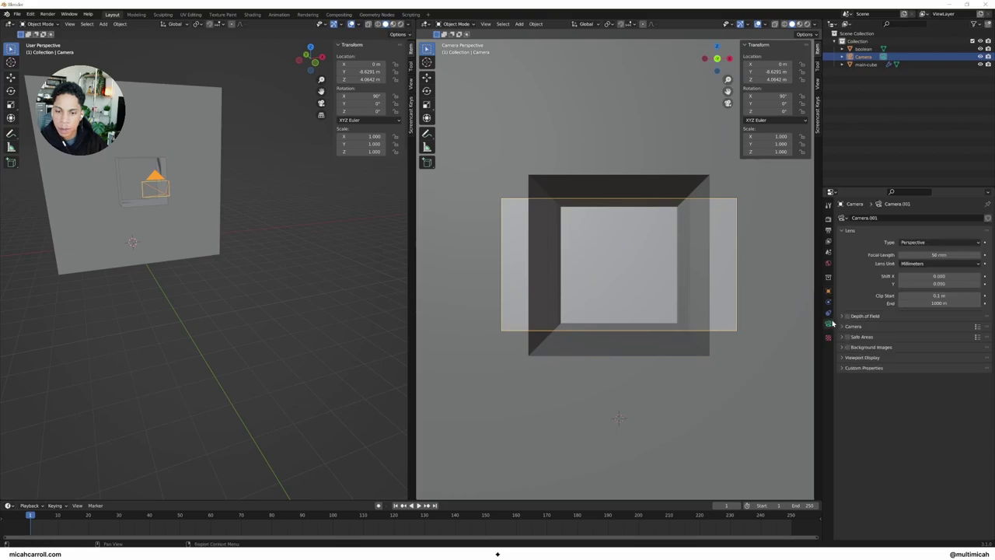
left_click(845, 327)
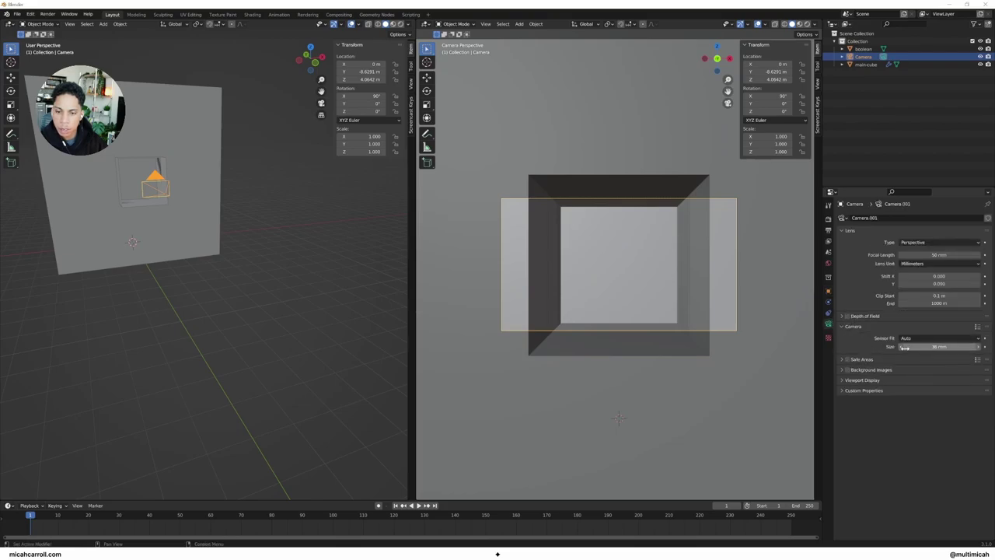
left_click(843, 380)
left_click_drag(927, 438, 979, 437)
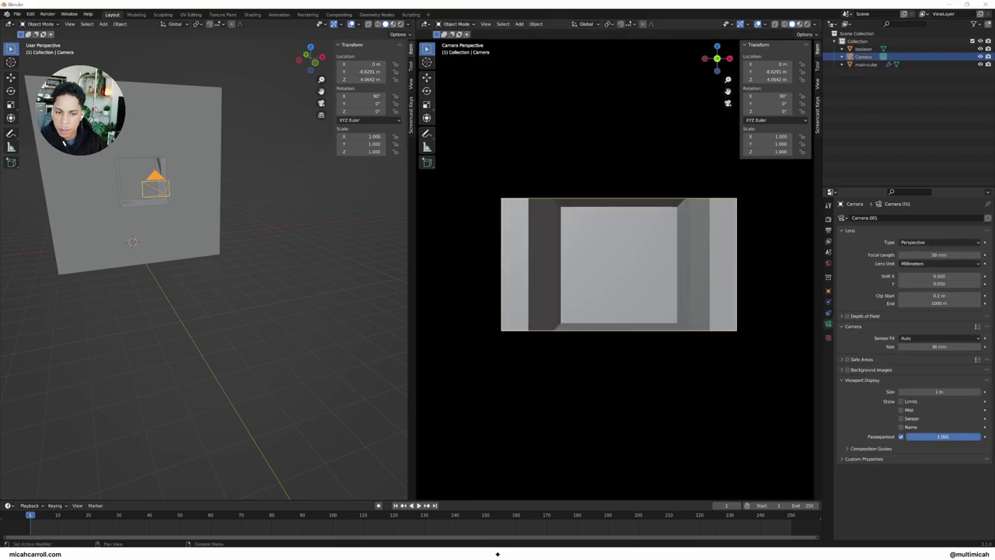
- Scale the boolean cube down uniformly to about 0.612, roughly 1.22 m per side
left_click(180, 269)
middle_click_drag(103, 198, 128, 209)
left_click(145, 222)
key("s")
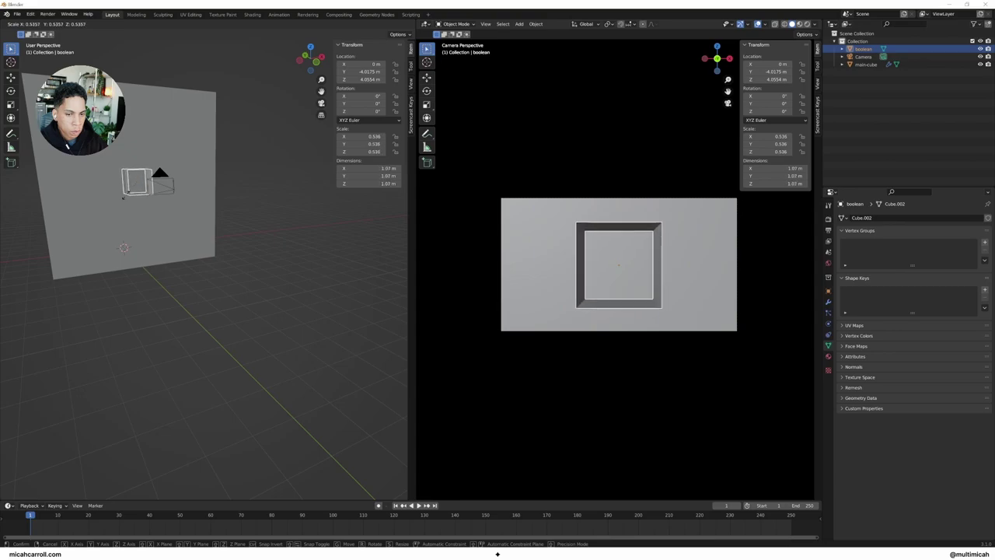
left_click(126, 195)
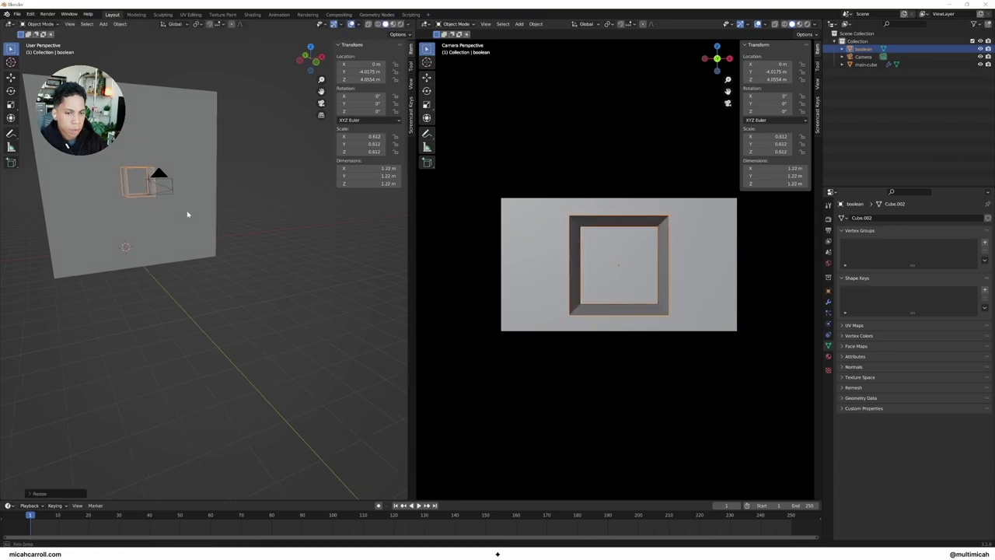
- Narrow the boolean cube along X to about 1.03 m and raise it slightly to about Z 4.067 m
middle_click_drag(187, 215, 254, 270)
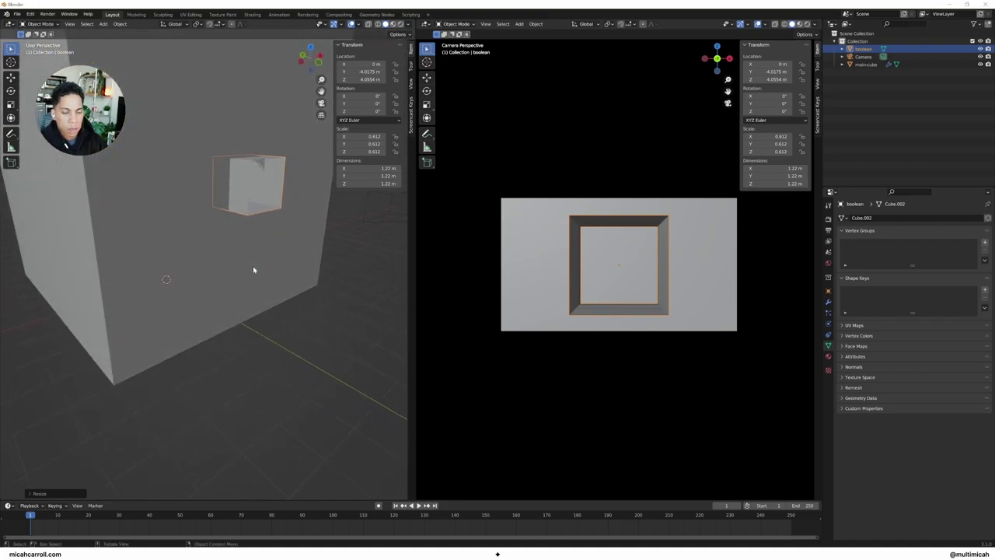
key("s")
key("x")
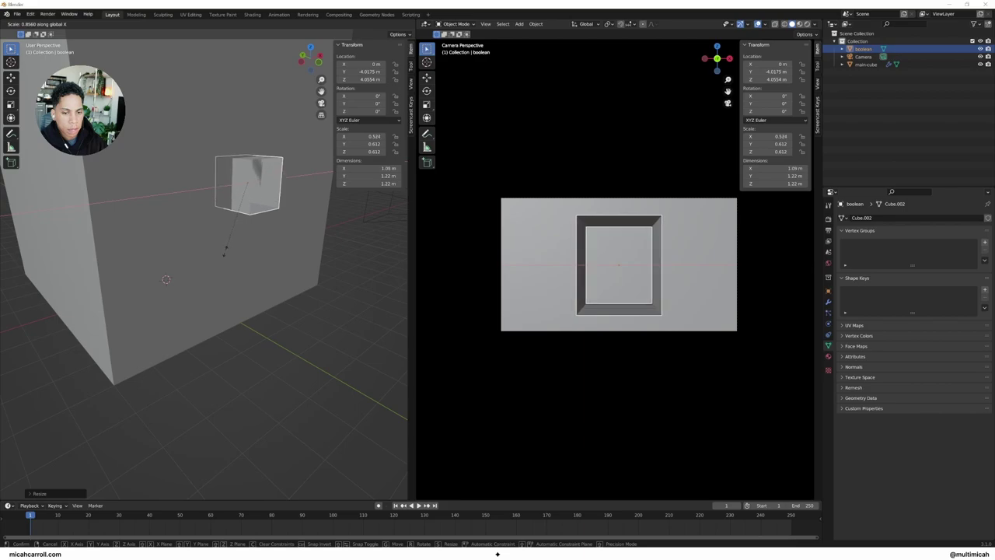
left_click(252, 255)
middle_click_drag(252, 255, 225, 258)
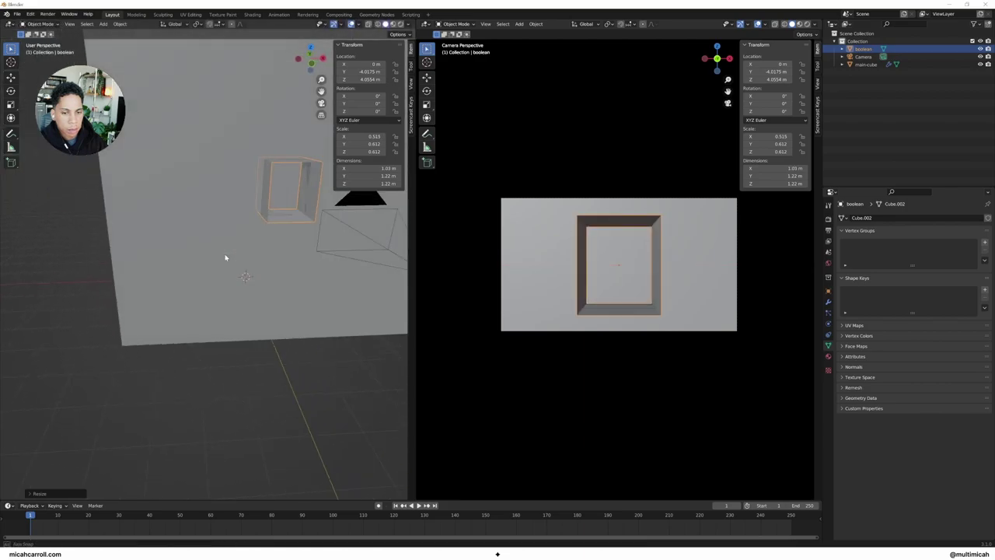
key("g")
key("z")
left_click(225, 254)
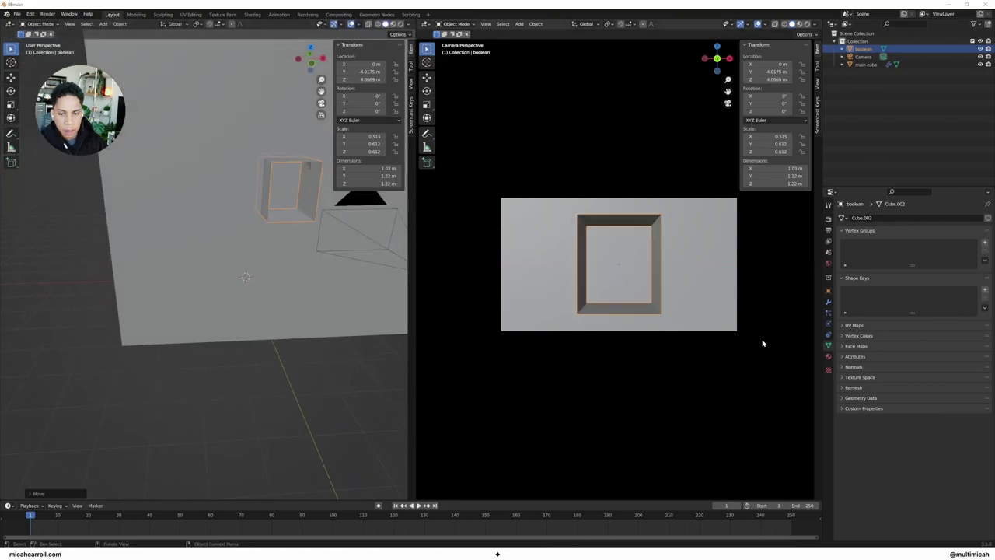
- Show the Center composition guide for the camera
left_click(863, 57)
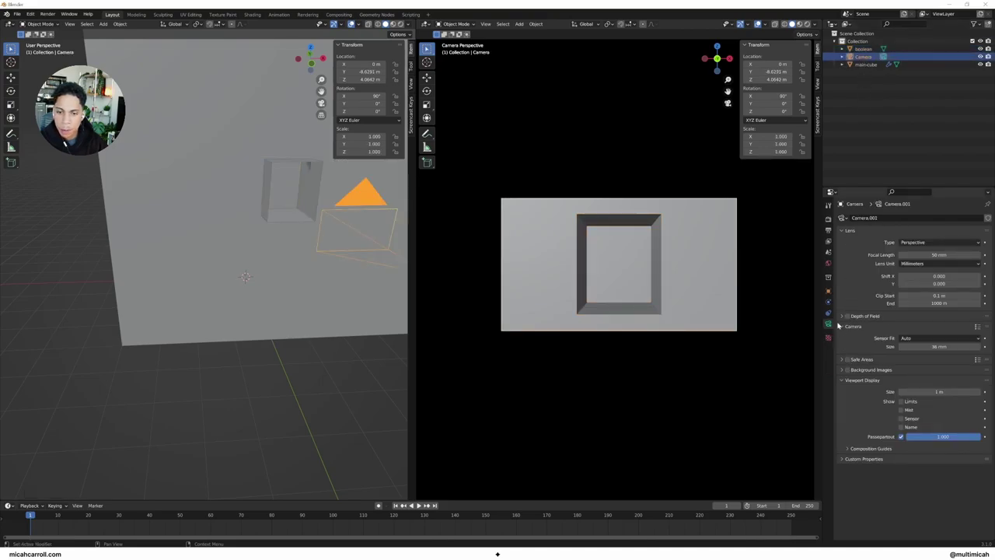
left_click(870, 448)
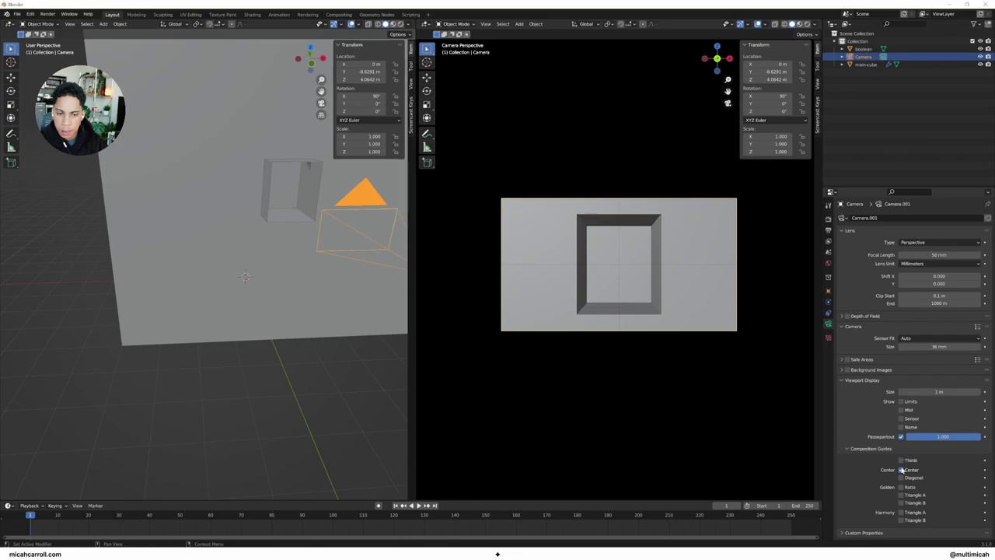
- Nudge the boolean cube along Z to about 4.068 m to center the opening on the camera guide
left_click(281, 166)
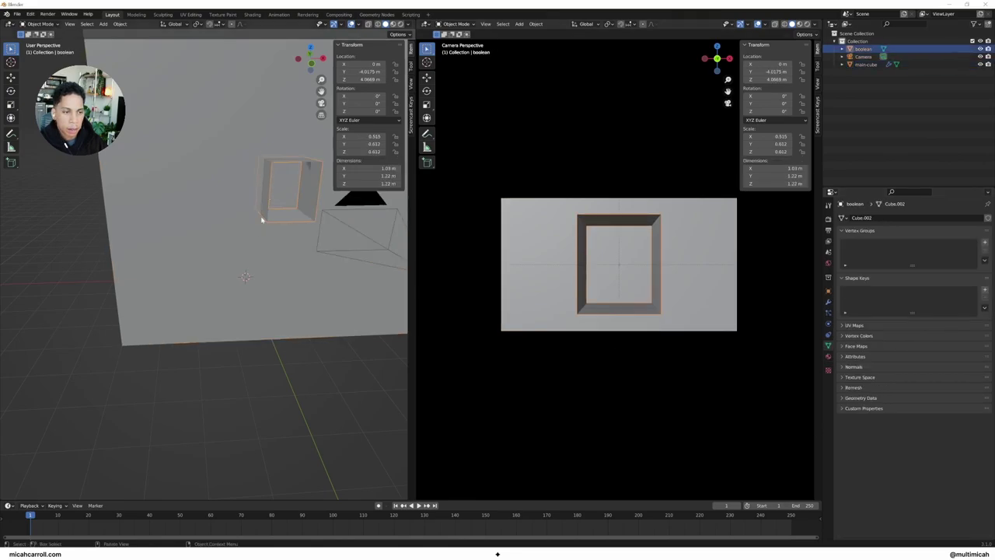
middle_click_drag(262, 218, 274, 244)
key("g")
key("z")
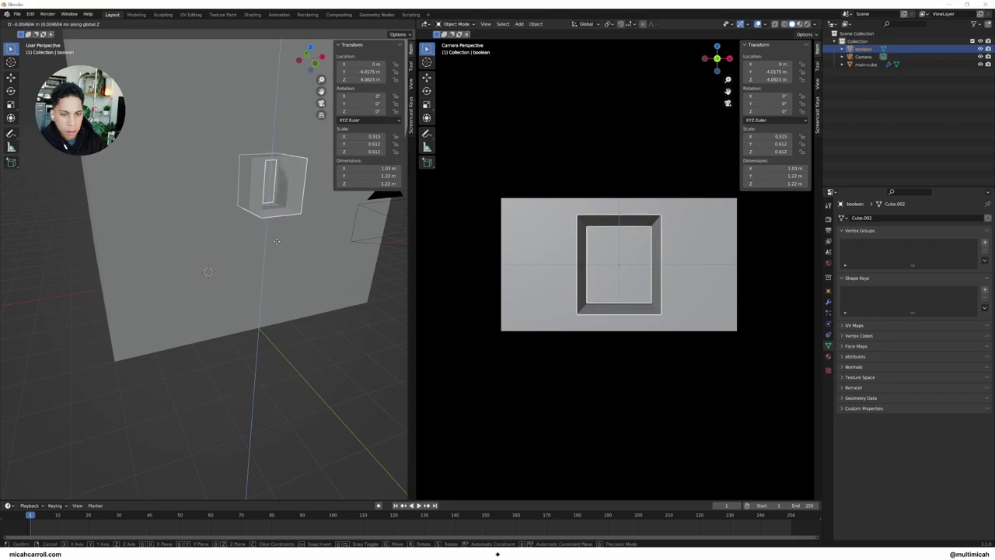
left_click(277, 244)
left_click(365, 228)
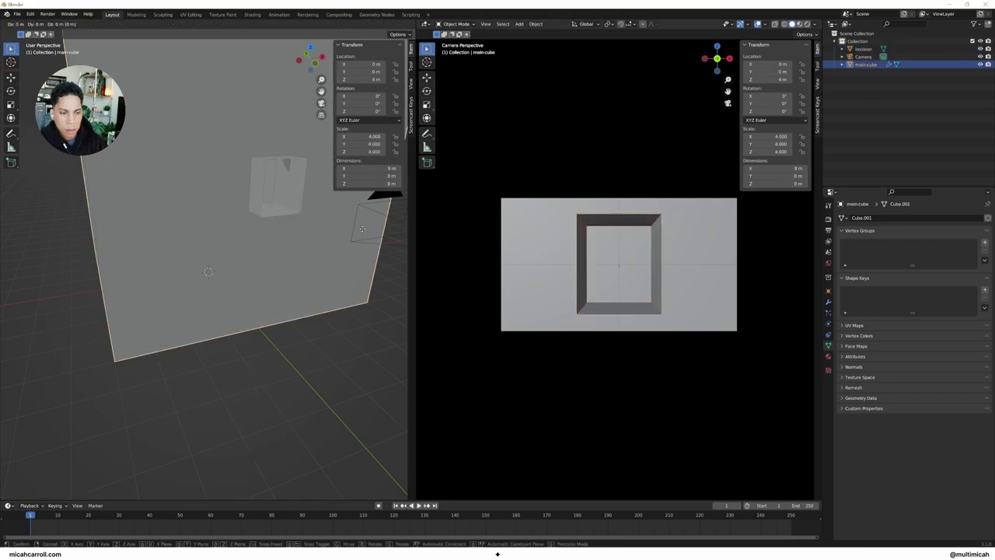
key("g")
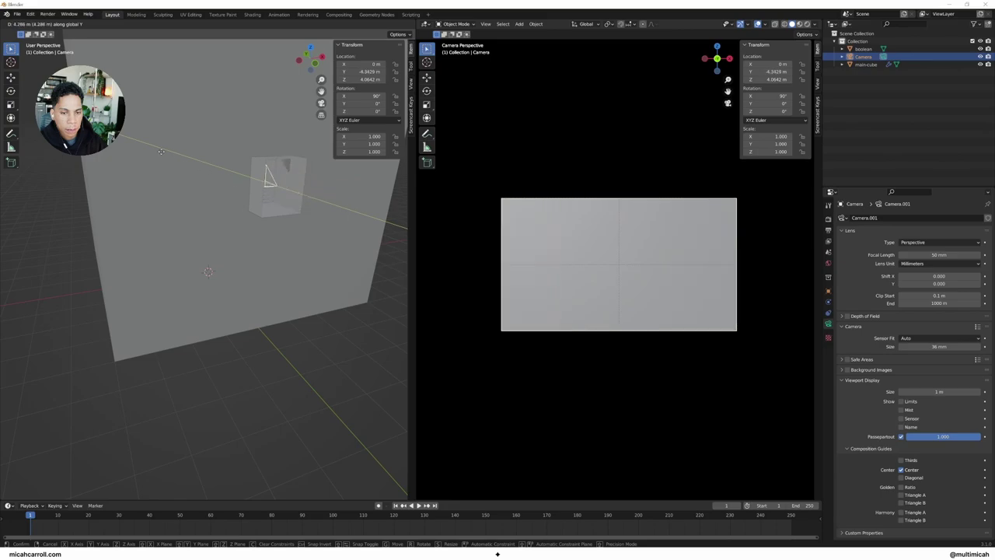
right_click(160, 159)
- Inspect the window opening and the Boolean modifier settings on main-cube, and reselect the boolean cube
left_click(274, 213)
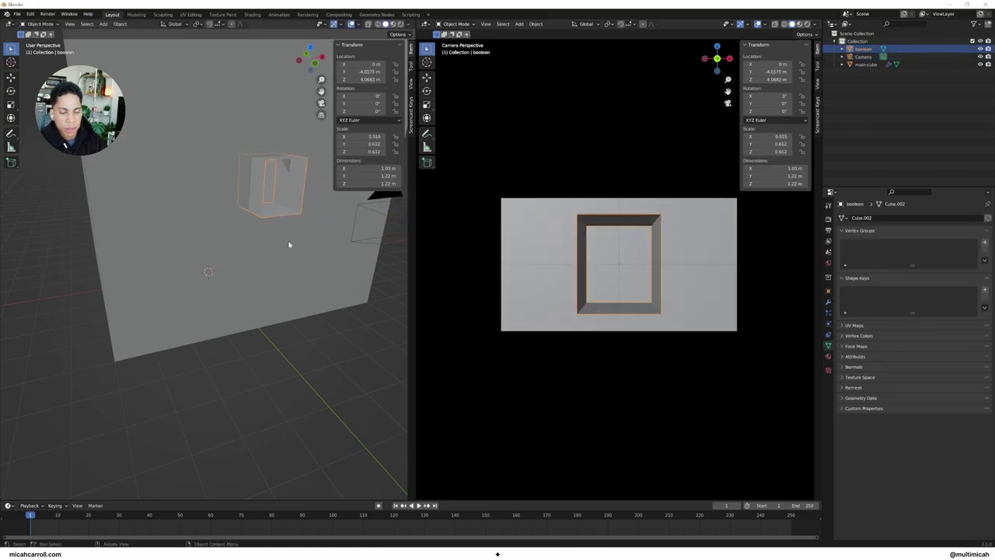
middle_click_drag(288, 245, 262, 244)
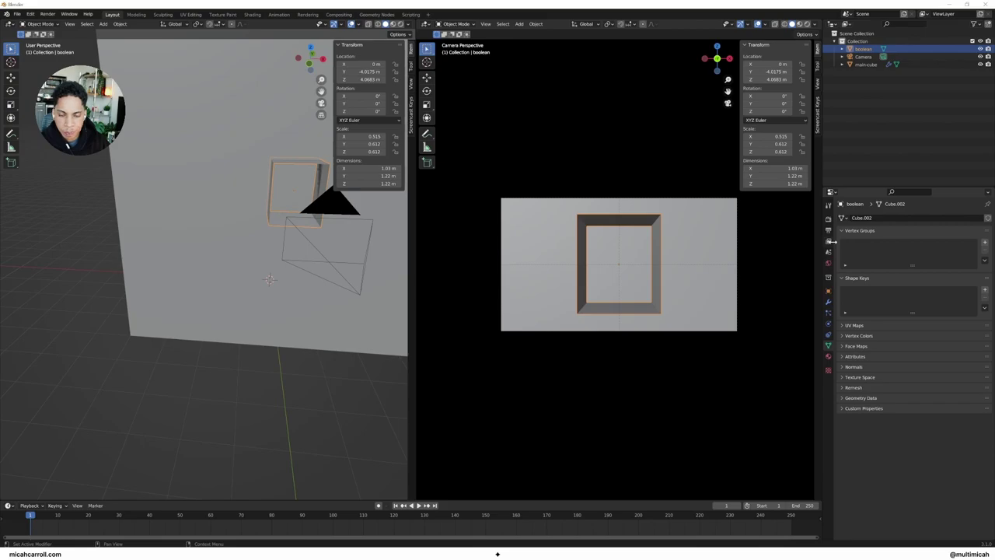
left_click(864, 64)
middle_click_drag(133, 262, 141, 241)
scroll(173, 256, "down", 5)
scroll(163, 260, "up", 1)
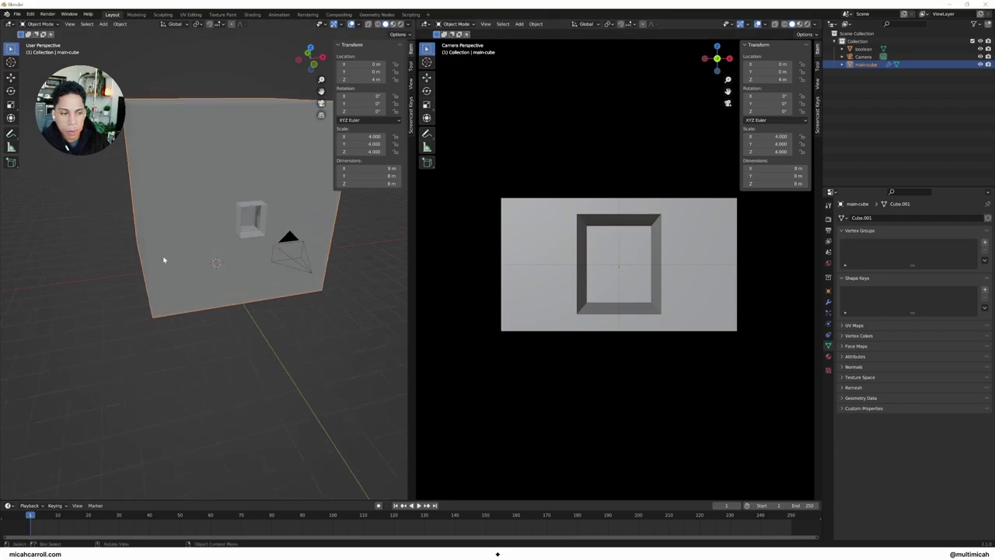
left_click(829, 304)
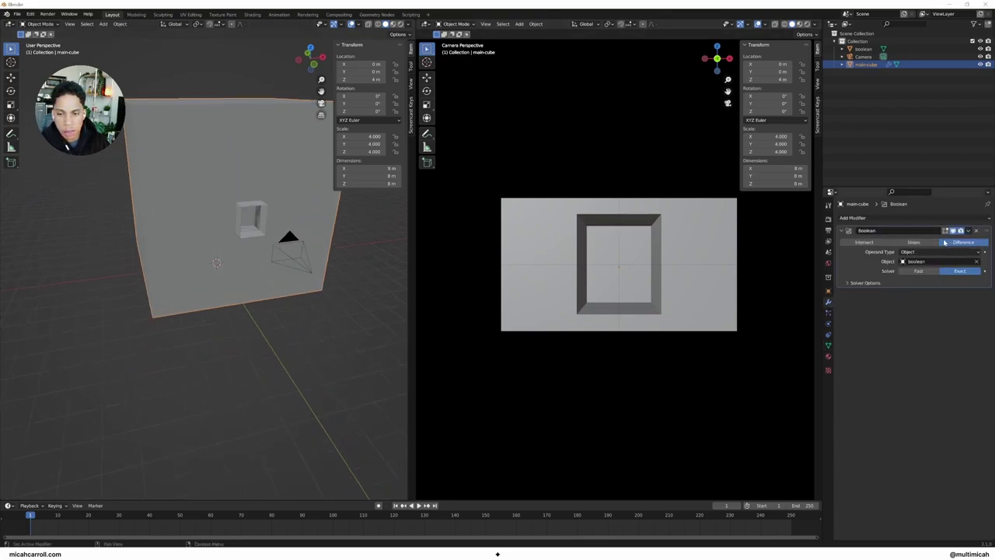
left_click(863, 49)
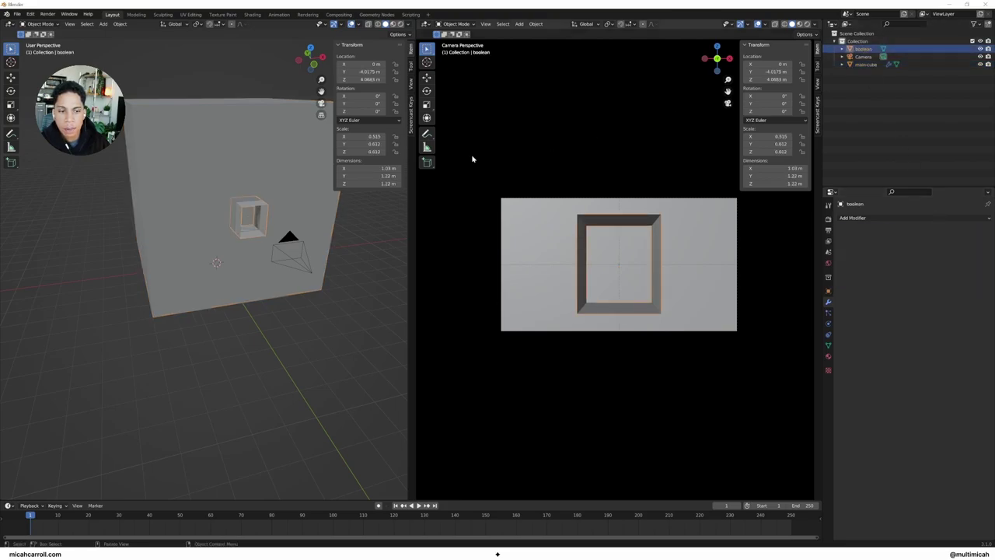
- Inspect the boolean cube from outside and inside the main cube, including its mesh in Edit Mode with all faces selected
middle_click_drag(253, 212, 342, 192)
scroll(259, 218, "up", 3)
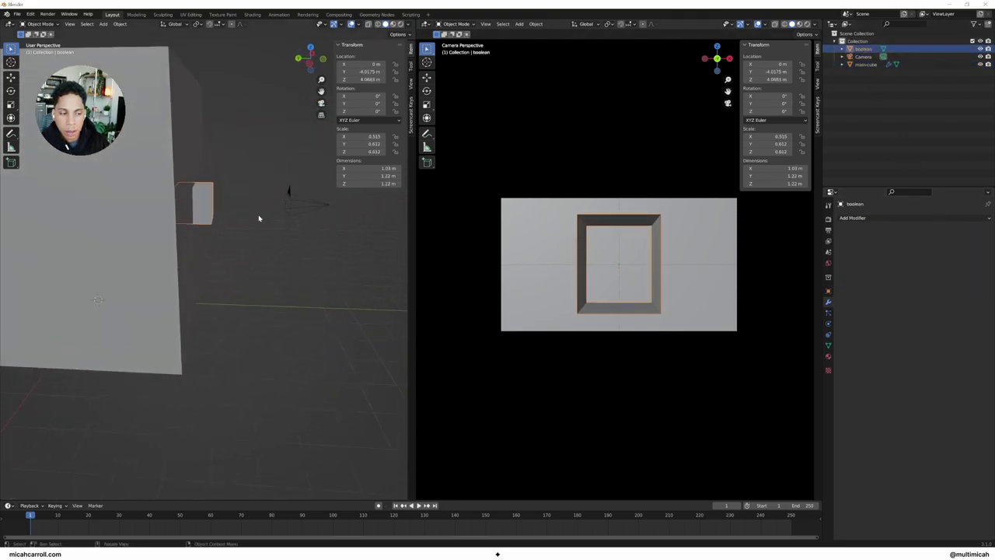
middle_click_drag(282, 207, 122, 201)
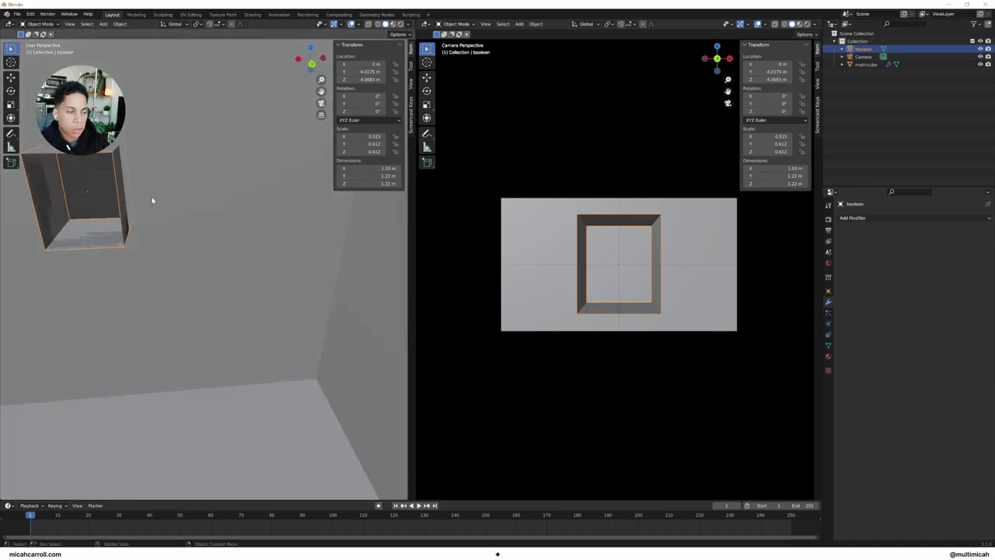
key("Tab")
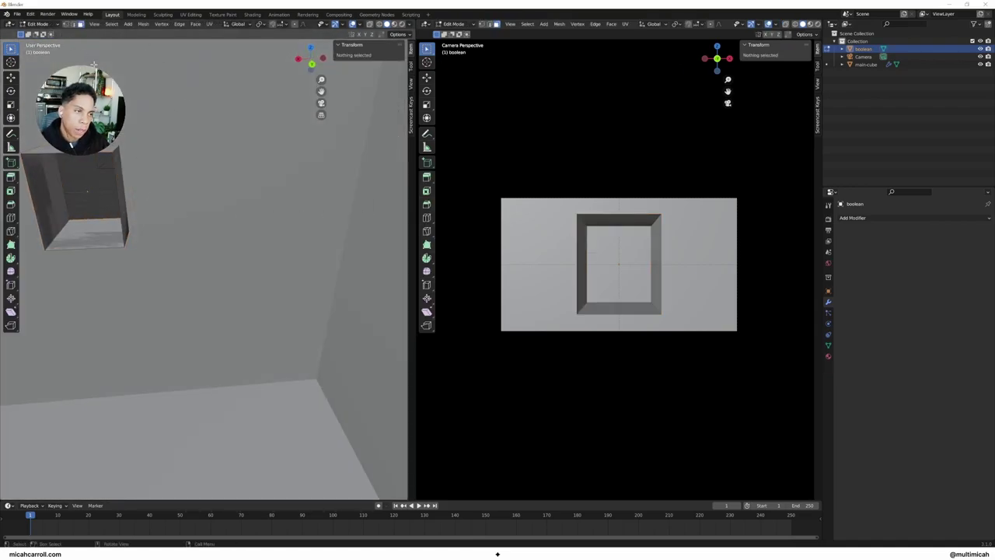
key("a")
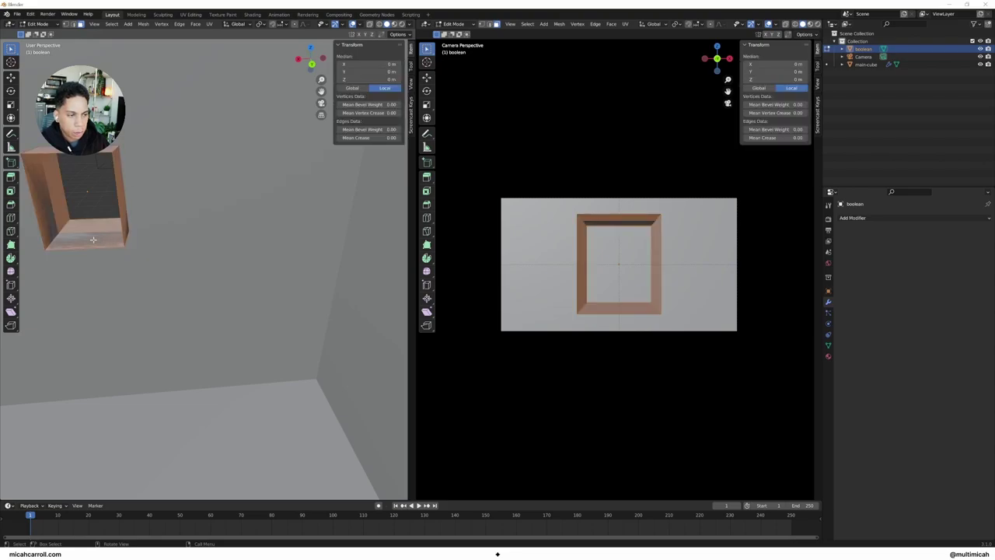
middle_click_drag(162, 169, 389, 159)
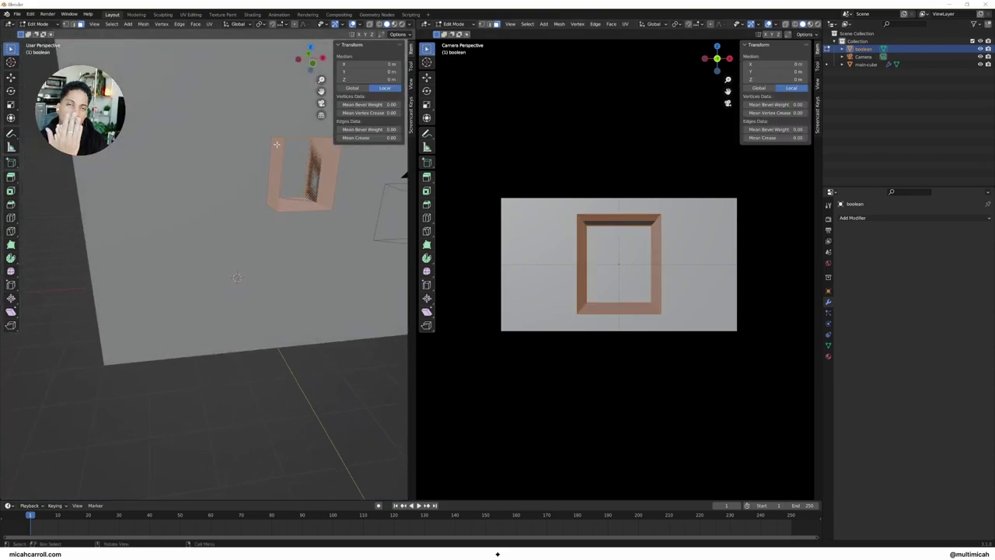
key("Tab")
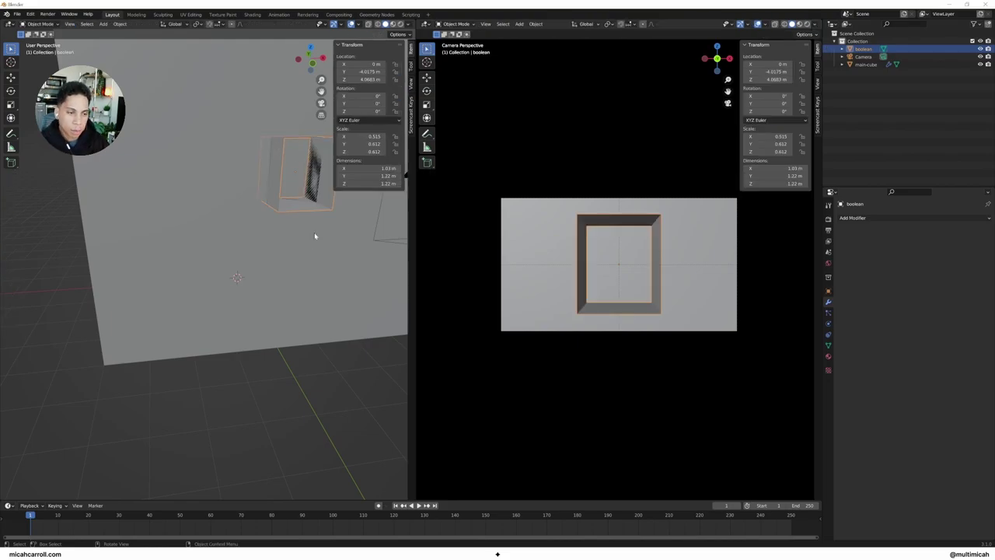
- Temporarily hide the boolean cube to examine the opening from inside the main cube, and show it again
middle_click_drag(313, 236, 291, 274)
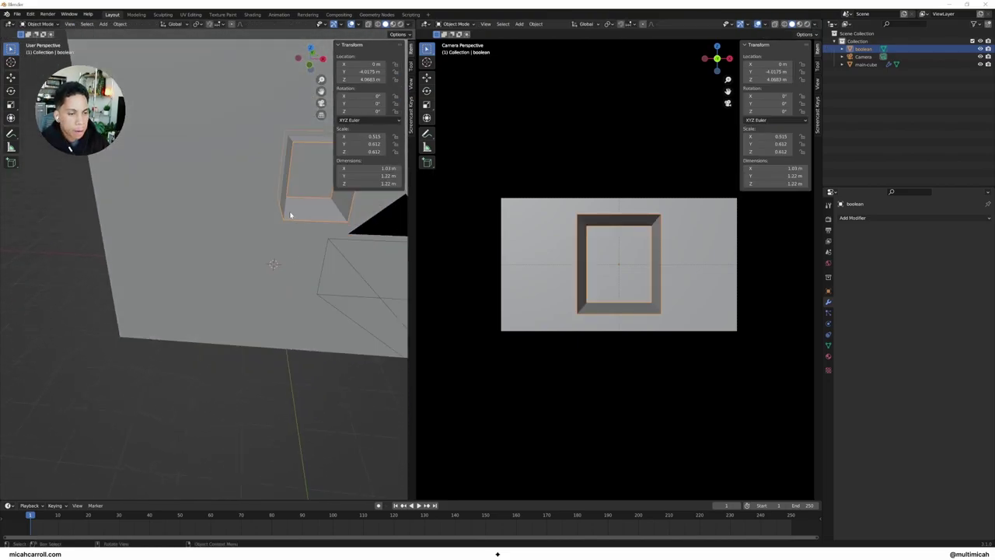
left_click(288, 213)
left_click(286, 217)
middle_click_drag(271, 228, 339, 229)
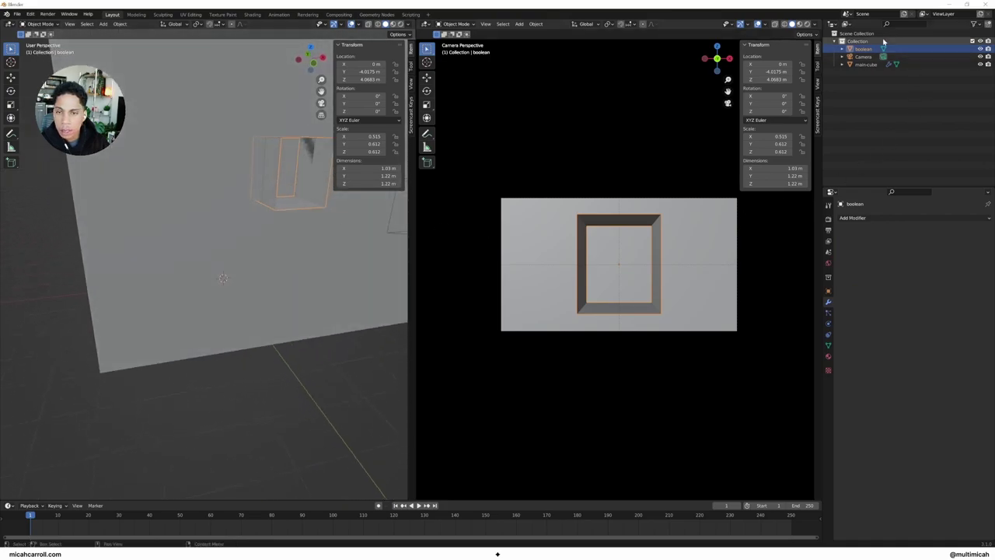
left_click(980, 49)
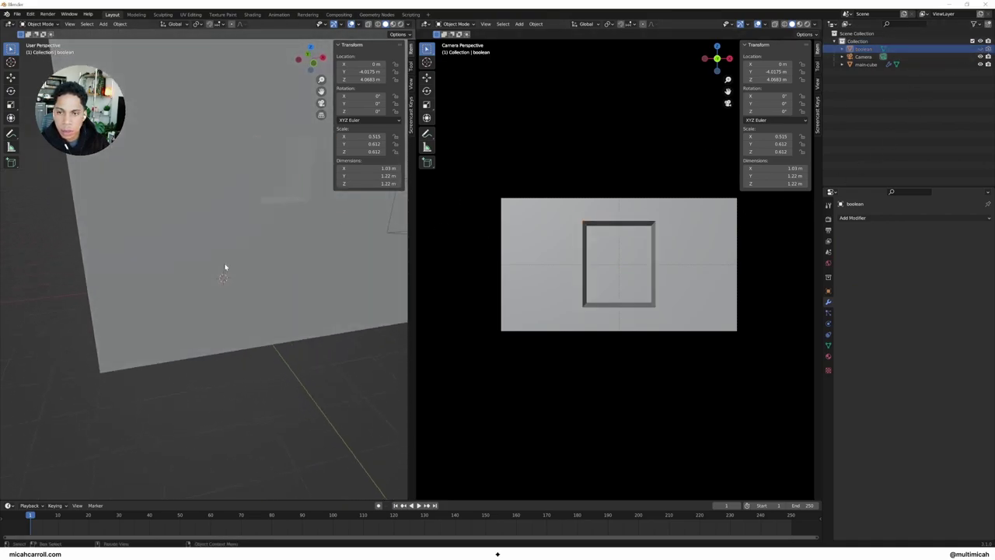
middle_click_drag(233, 266, 379, 263)
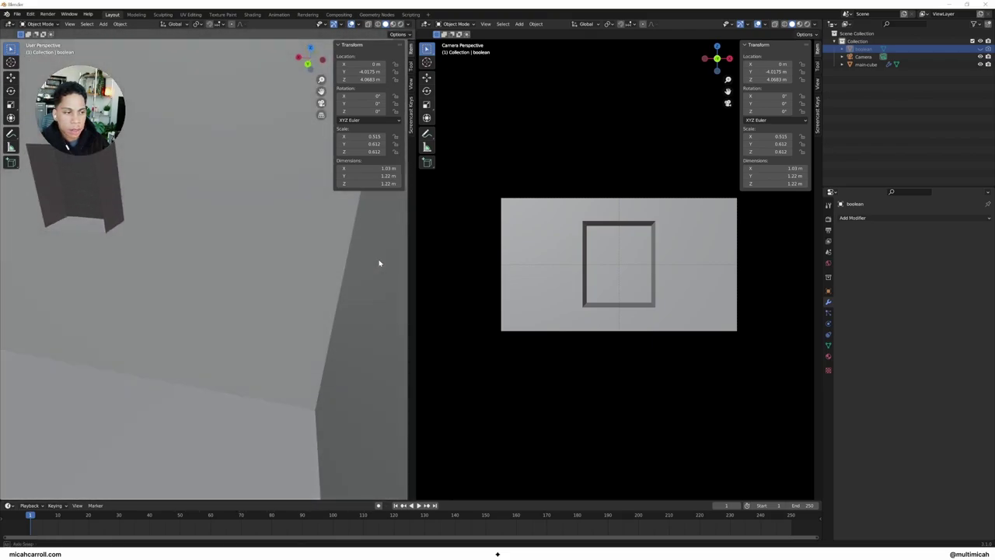
left_click(986, 49)
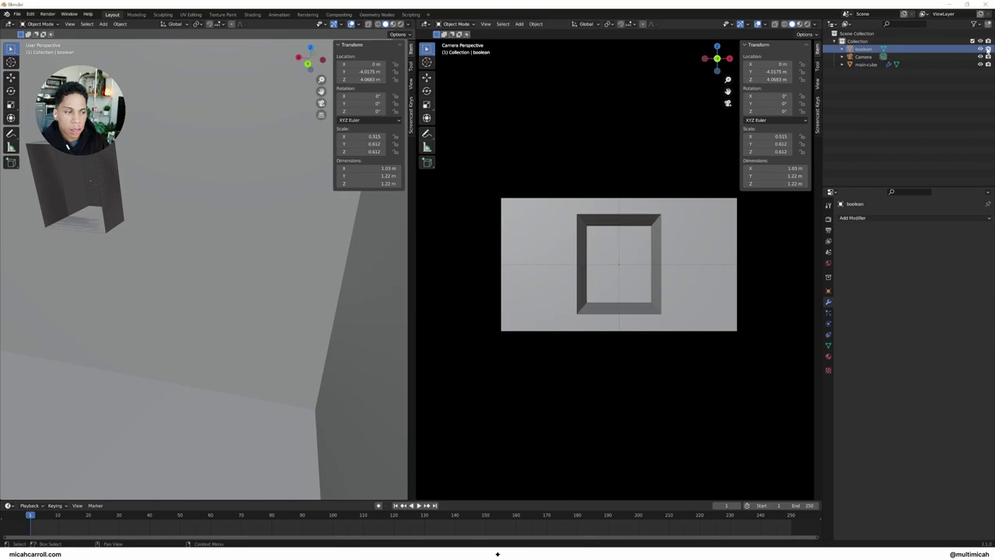
- Scale the boolean cube along Y to a thickness of about 0.137 m
left_click(102, 164)
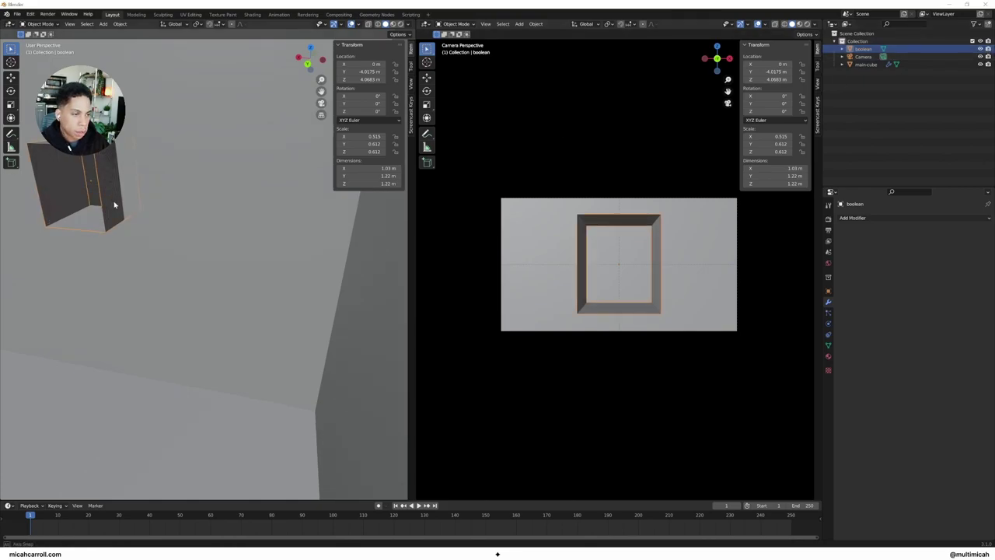
key("s")
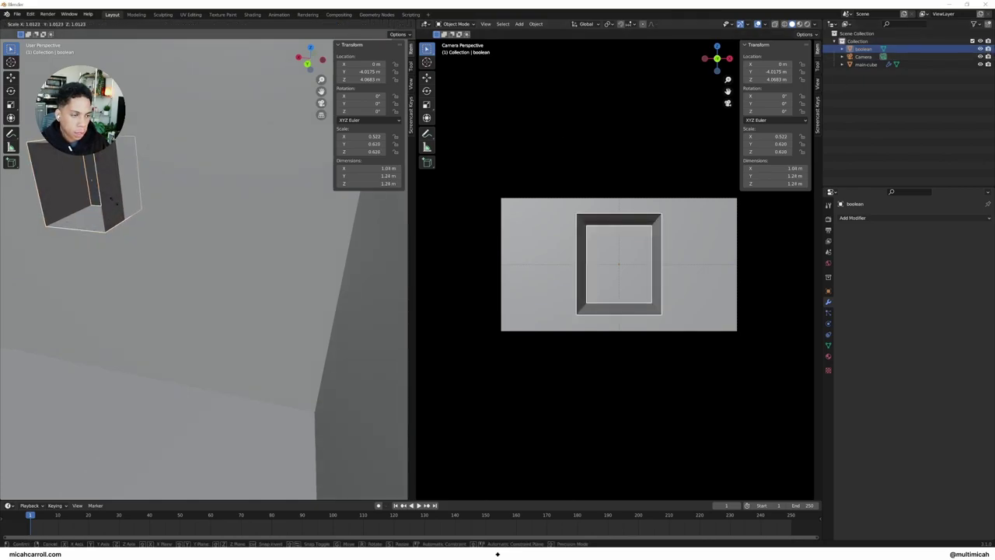
key("x")
key("y")
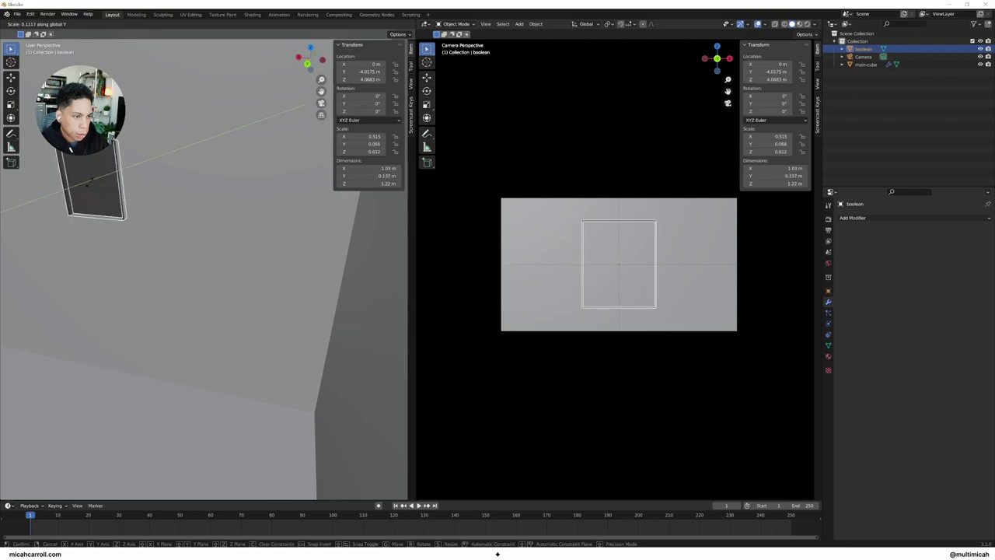
left_click(111, 186)
- Move the thinned boolean cube along Y to about -3.994 m so it passes through the camera-facing wall
middle_click_drag(110, 186, 346, 187)
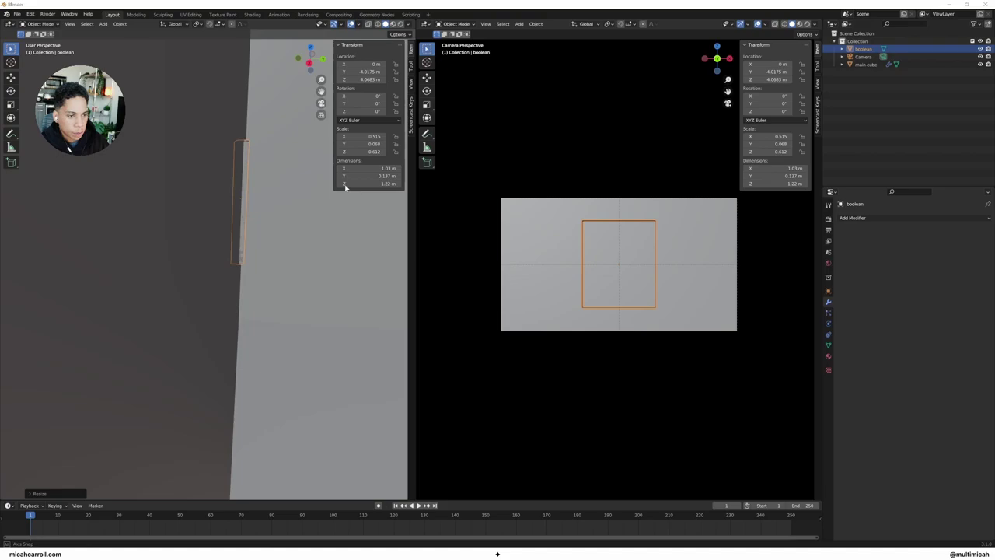
key("g")
key("y")
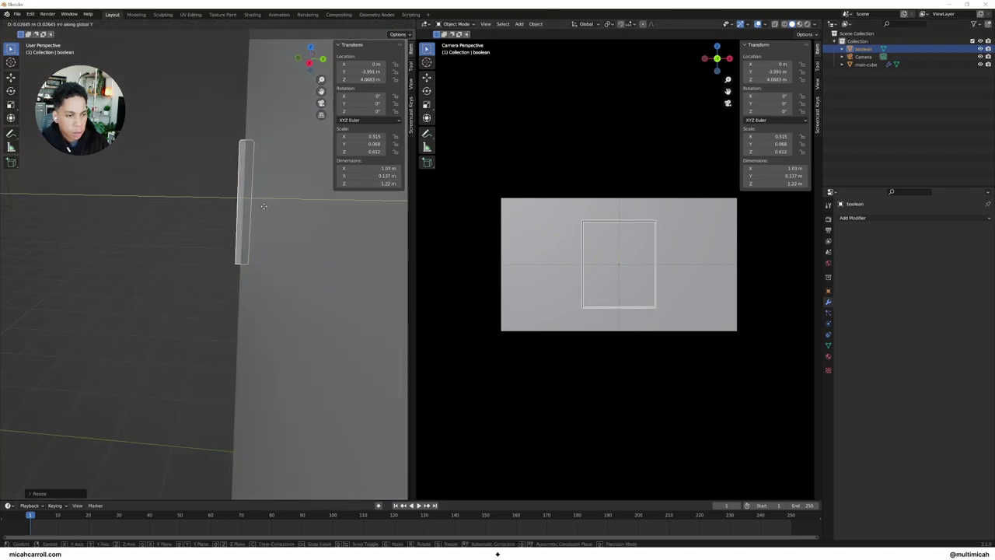
left_click(265, 209)
middle_click_drag(267, 209, 296, 229)
left_click(297, 228)
middle_click_drag(349, 249, 267, 191)
left_click(267, 198)
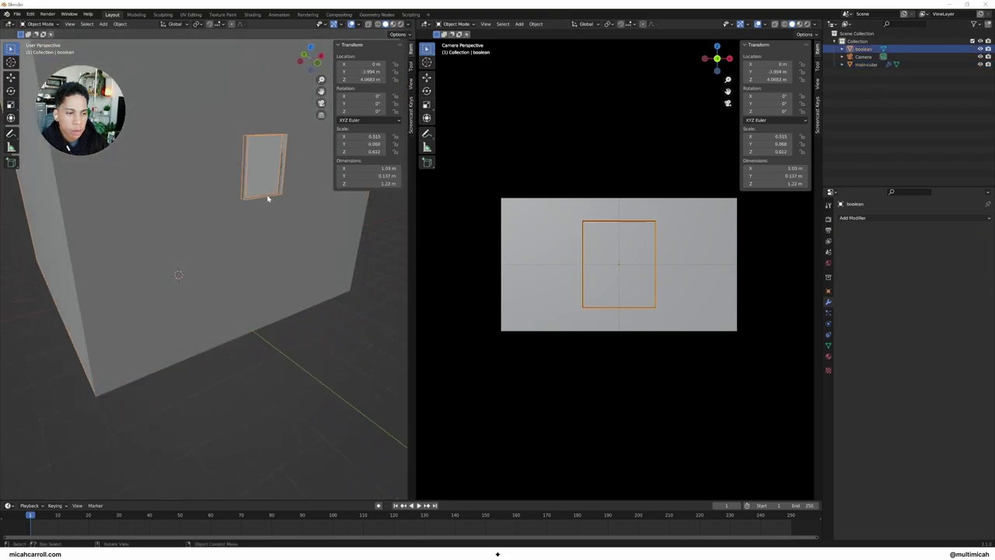
- Duplicate the boolean cube along Y to about 4 m at the opposite wall and rename the copy boolean.002
middle_click_drag(289, 236, 184, 219)
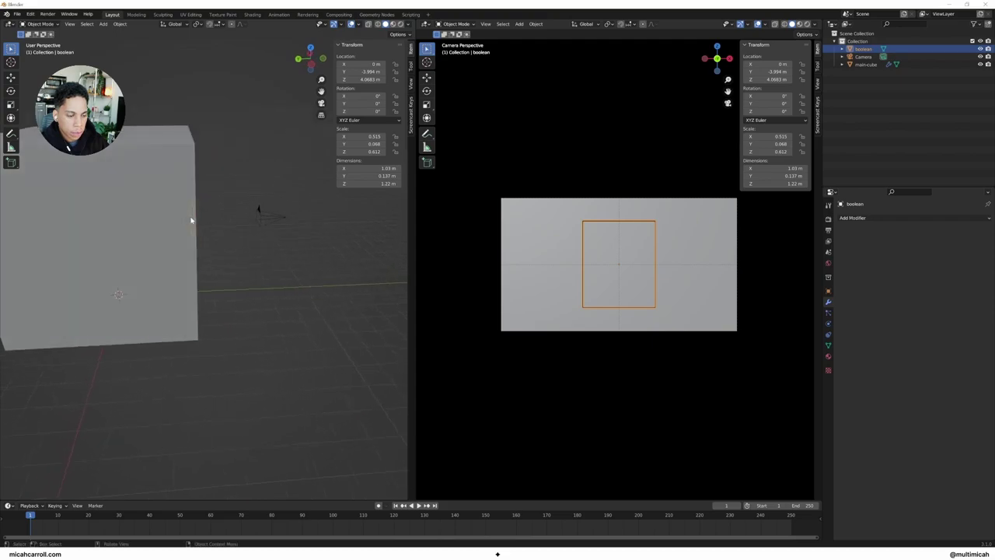
key("grave")
left_click(138, 215)
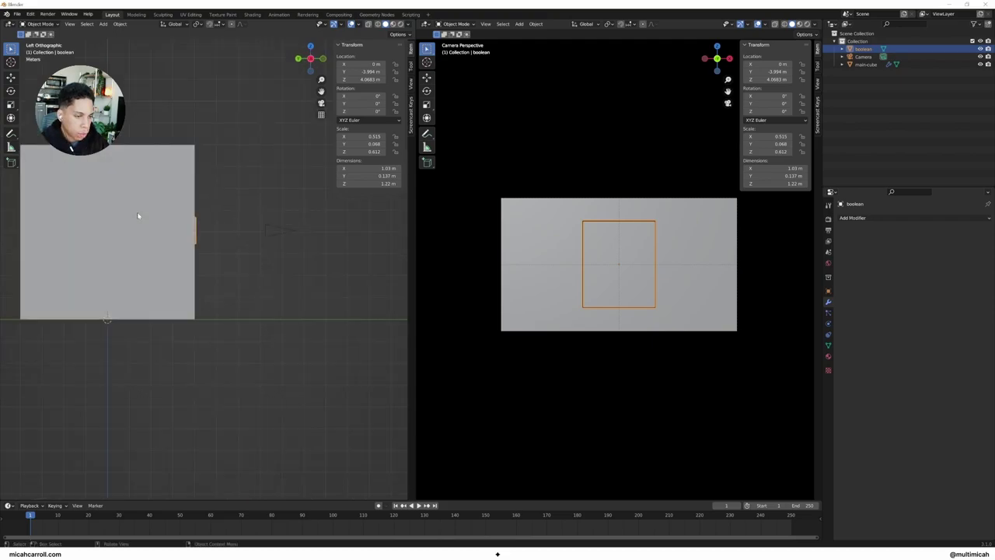
middle_click_drag(242, 288, 325, 298, "shift")
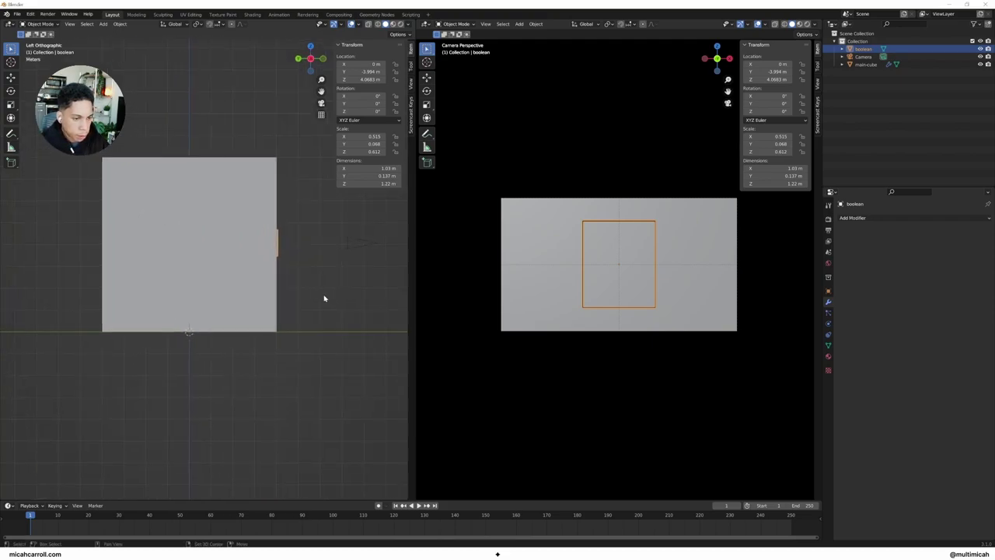
key("shift+d")
key("y")
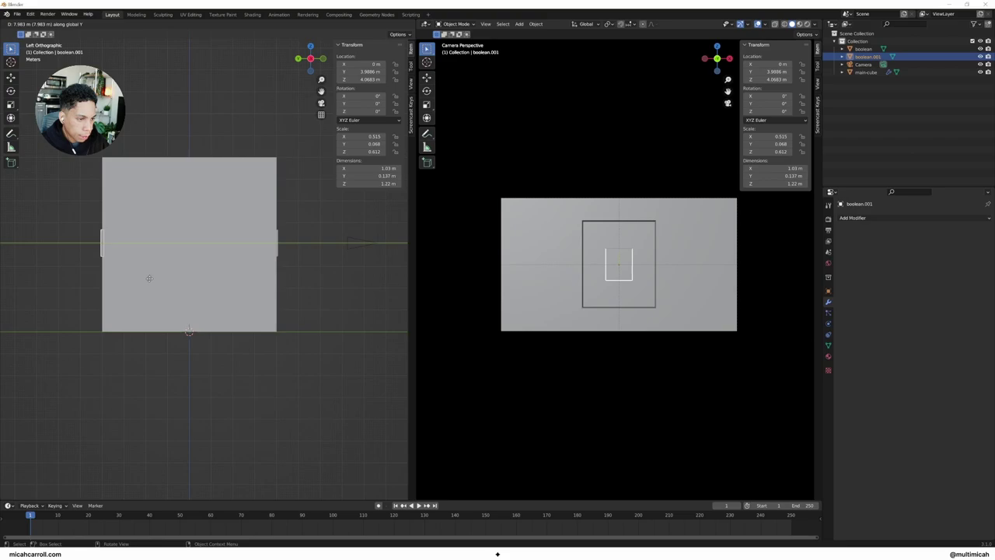
left_click(149, 278)
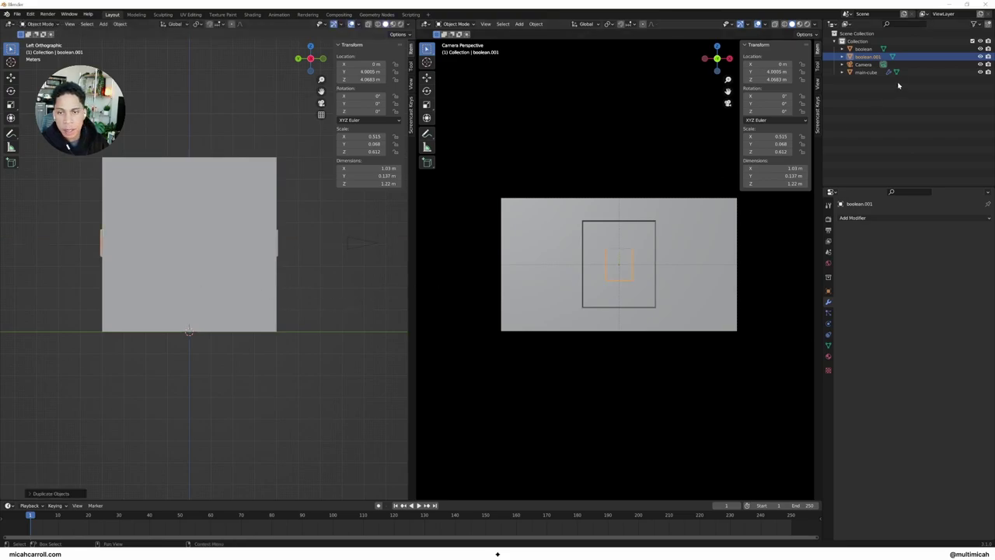
left_click(867, 72)
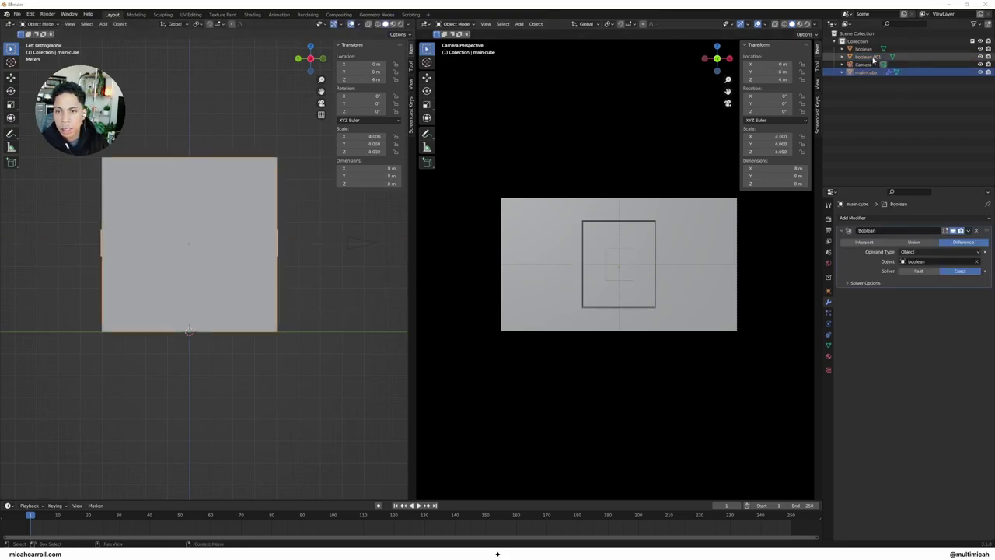
left_click(868, 57)
- Add a second Boolean Difference modifier to main-cube with boolean.002 as its object
left_click(866, 71)
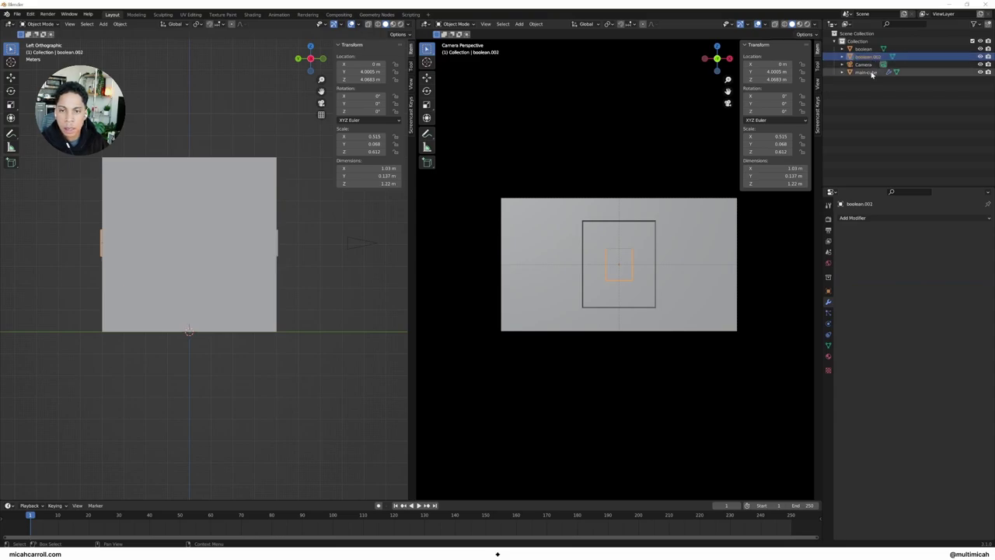
left_click(911, 220)
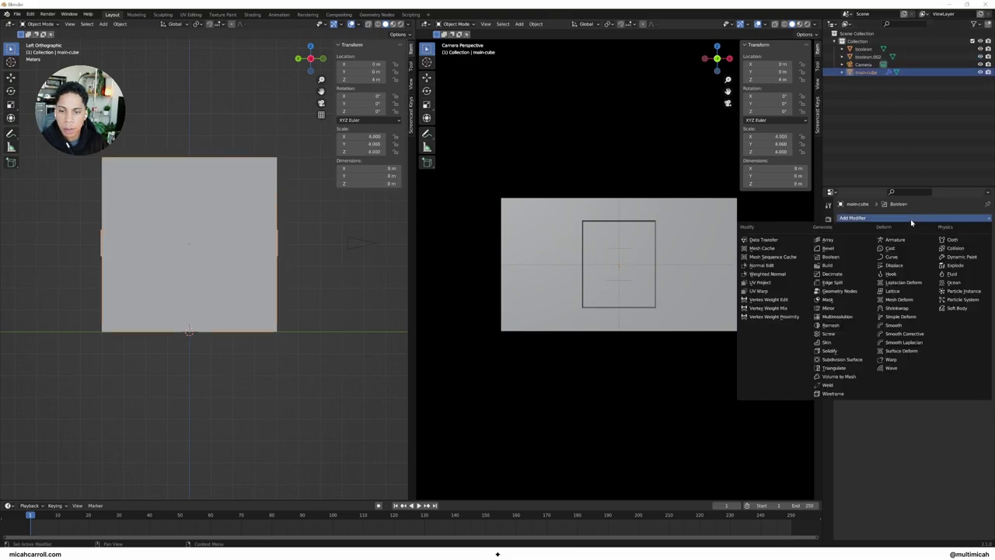
left_click(839, 259)
left_click(950, 322)
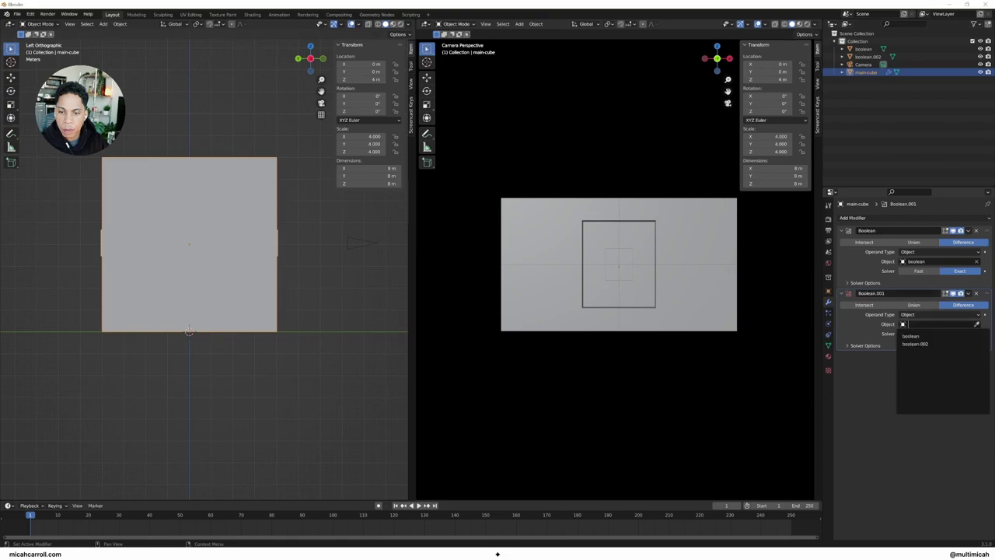
left_click(919, 342)
left_click(326, 352)
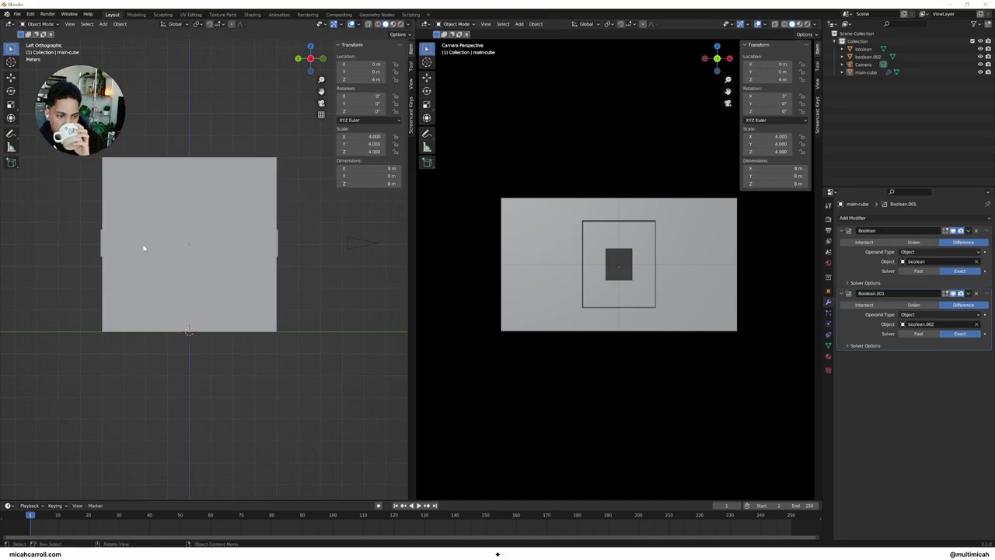
- Move main-cube, boolean and boolean.002 into a new collection named loop
left_click(868, 72)
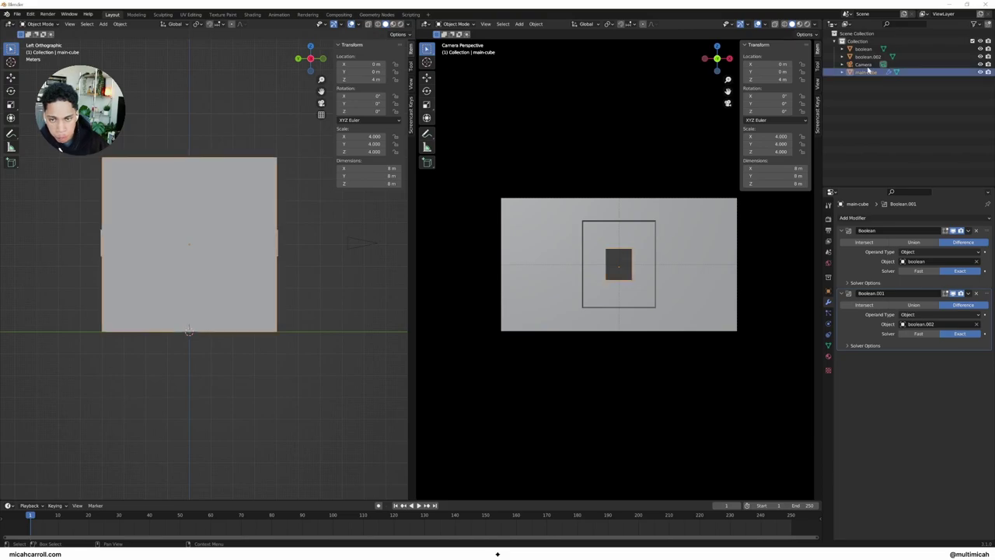
left_click(869, 57)
left_click(866, 57)
left_click(870, 72)
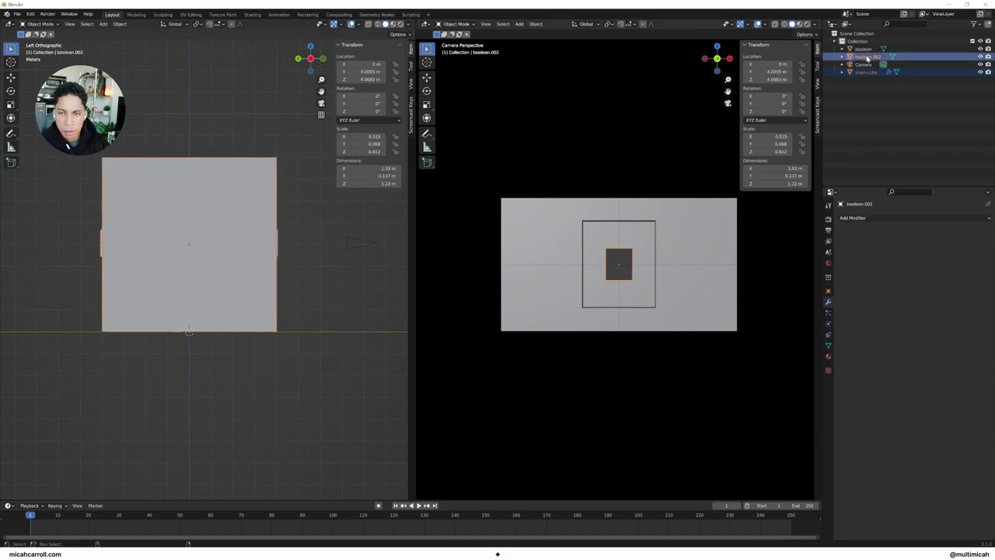
left_click(863, 50, "ctrl")
left_click(863, 56, "shift")
key("m")
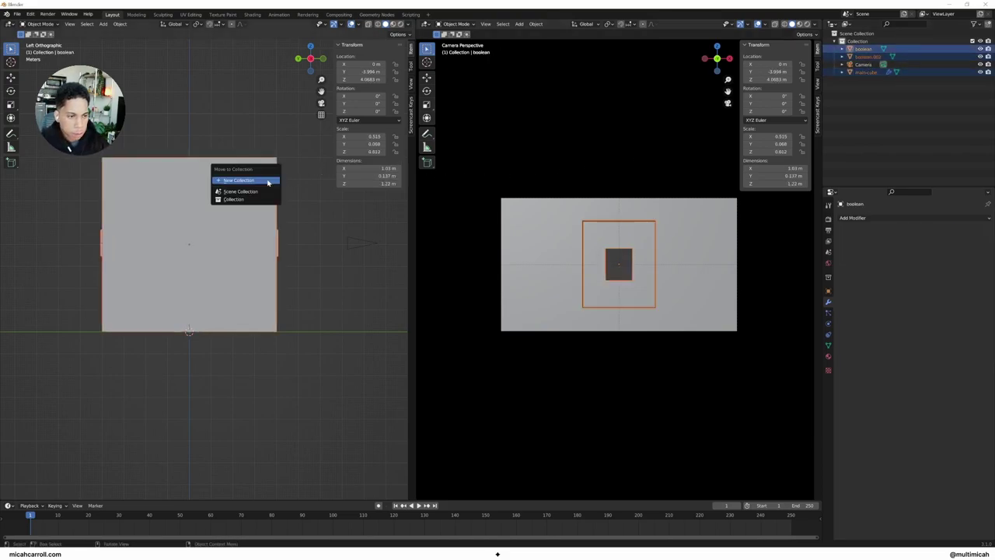
left_click(268, 181)
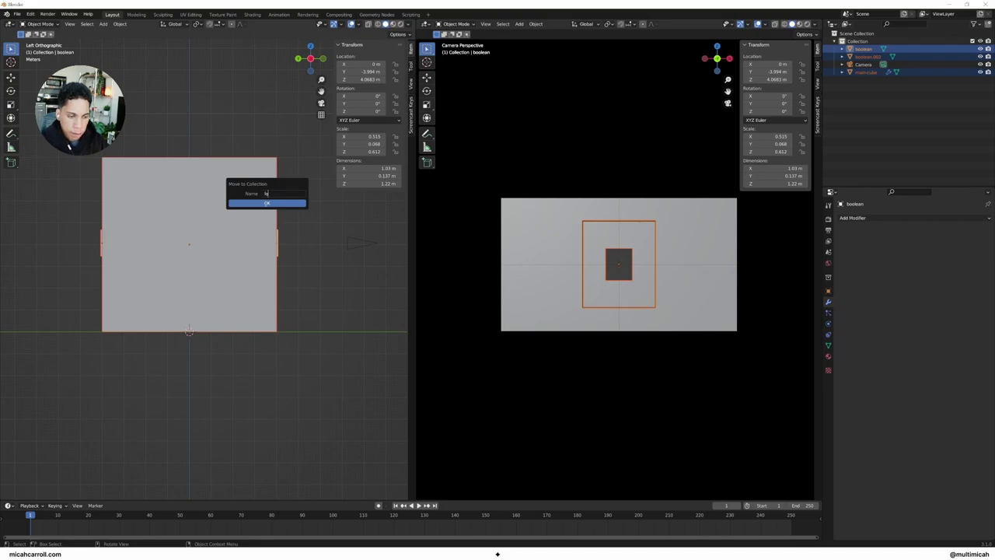
left_click(268, 204)
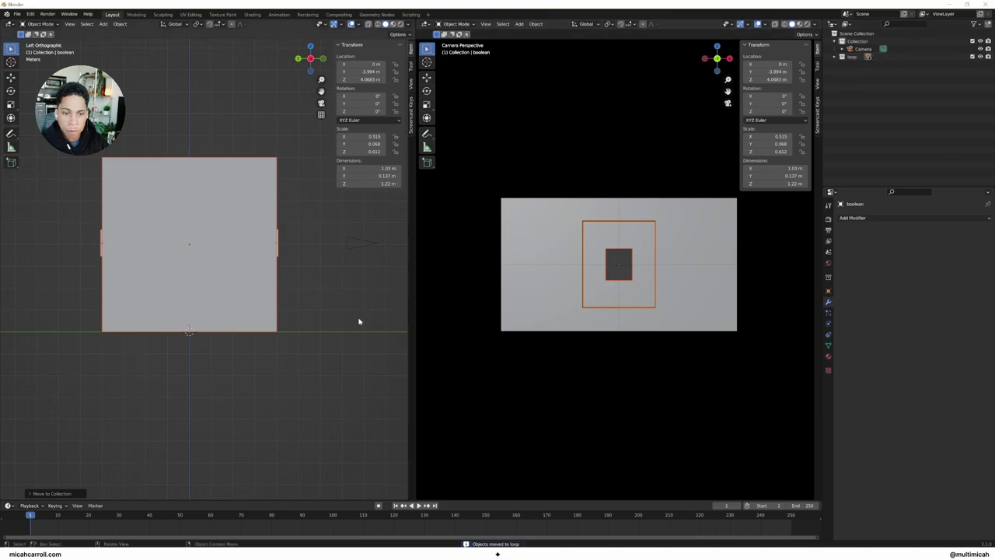
- Add a collection instance of loop and move it along Y to 8 m, directly behind the original cube
key("alt+a")
scroll(340, 295, "down", 2)
key("shift+a")
mouse_move(340, 298)
mouse_move(336, 445)
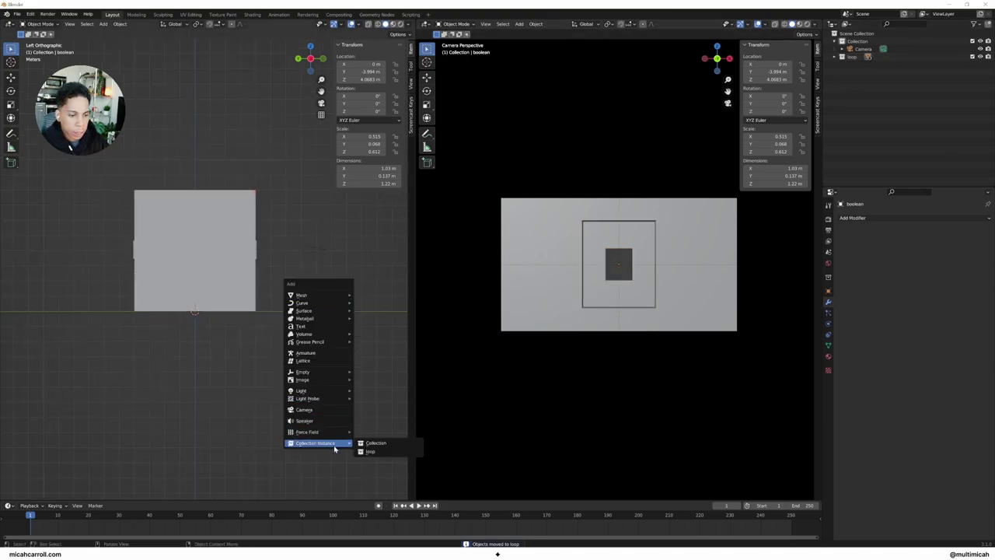
left_click(371, 451)
key("g")
key("y")
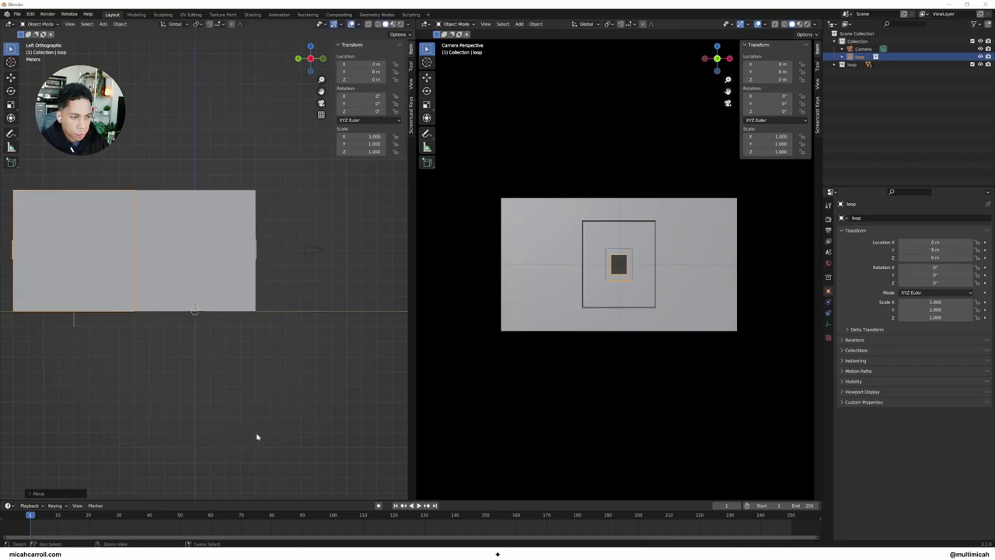
left_click(255, 433)
middle_click_drag(320, 385, 304, 405)
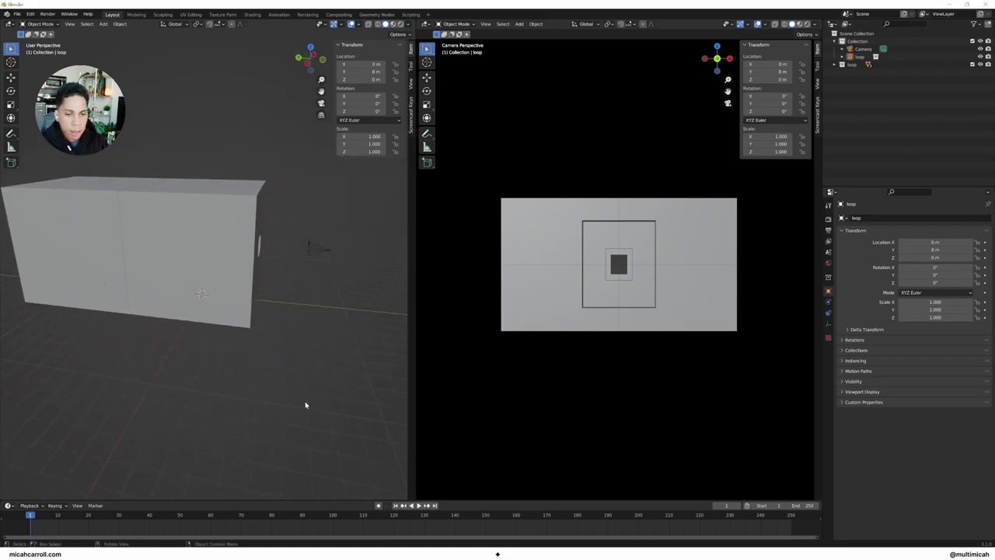
- Review the objects in the loop collection: boolean, boolean.002 and main-cube
middle_click_drag(242, 375, 229, 359)
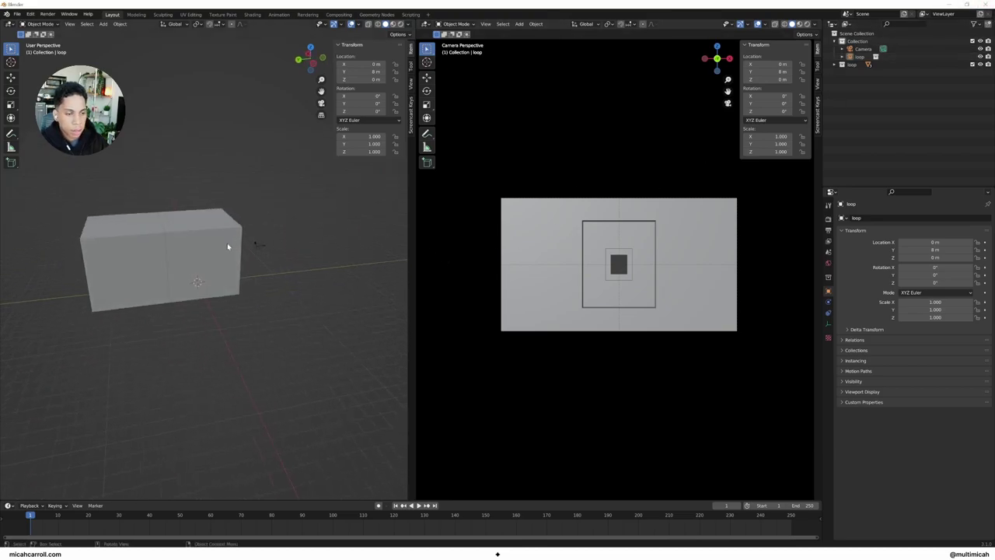
left_click(213, 215)
left_click(834, 64)
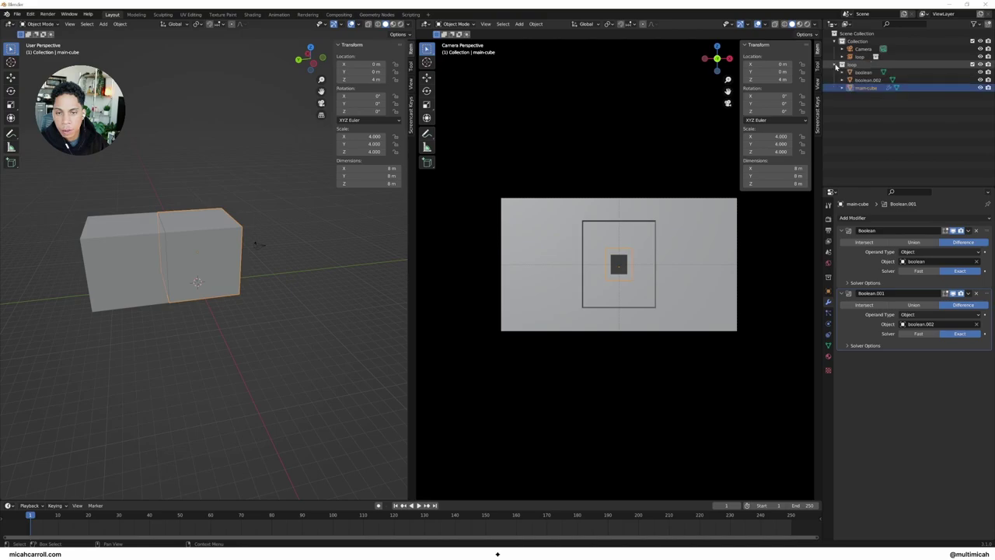
left_click(872, 73)
left_click(873, 80)
left_click(874, 88)
key("Escape")
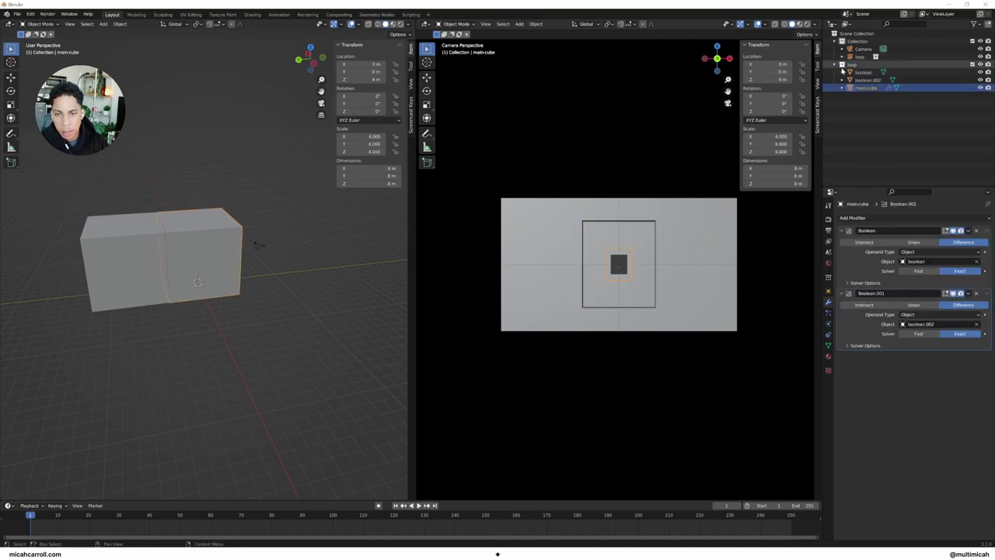
left_click(840, 65)
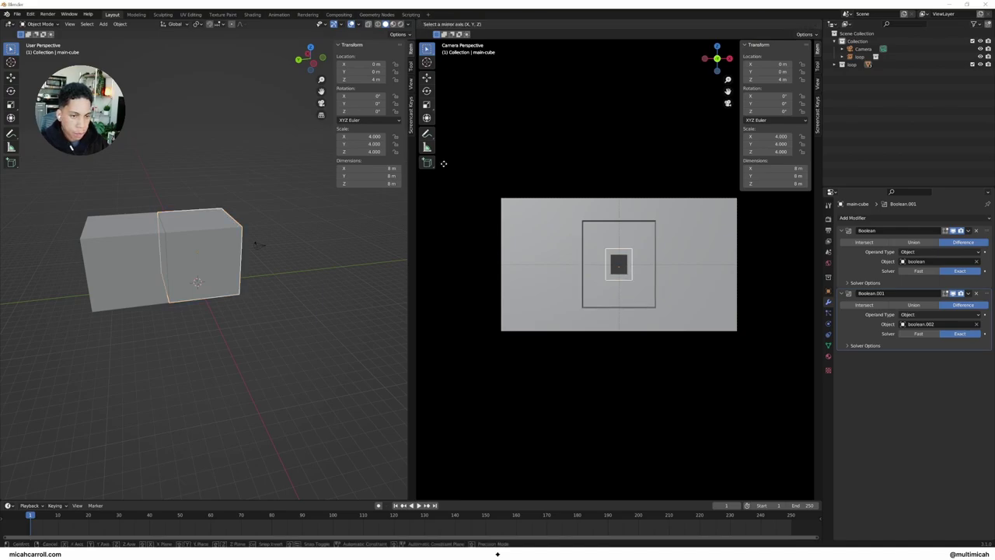
key("m")
key("Escape")
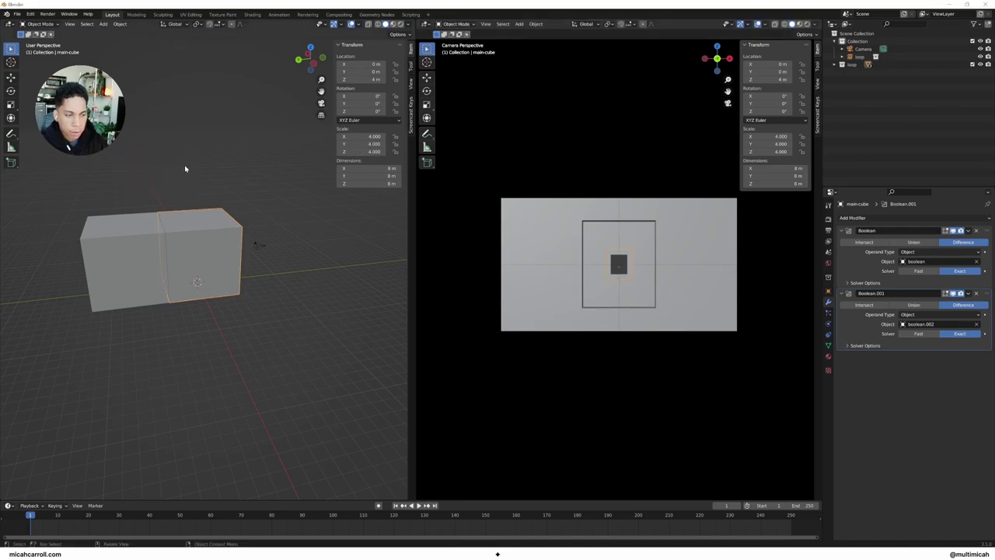
- Add another collection instance of loop and move it along Y to 16 m, directly behind the existing instance
key("shift+a")
mouse_move(133, 334)
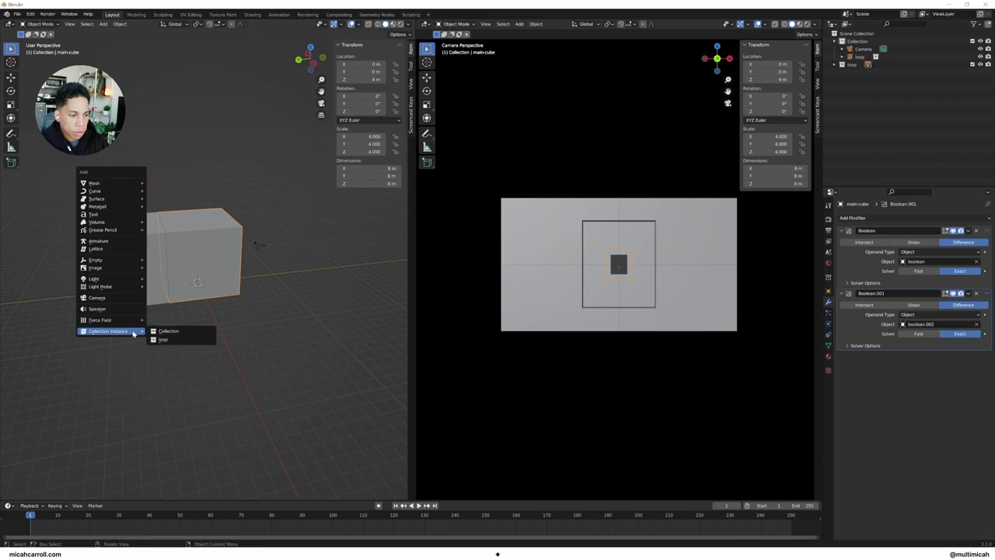
left_click(167, 340)
key("g")
key("y")
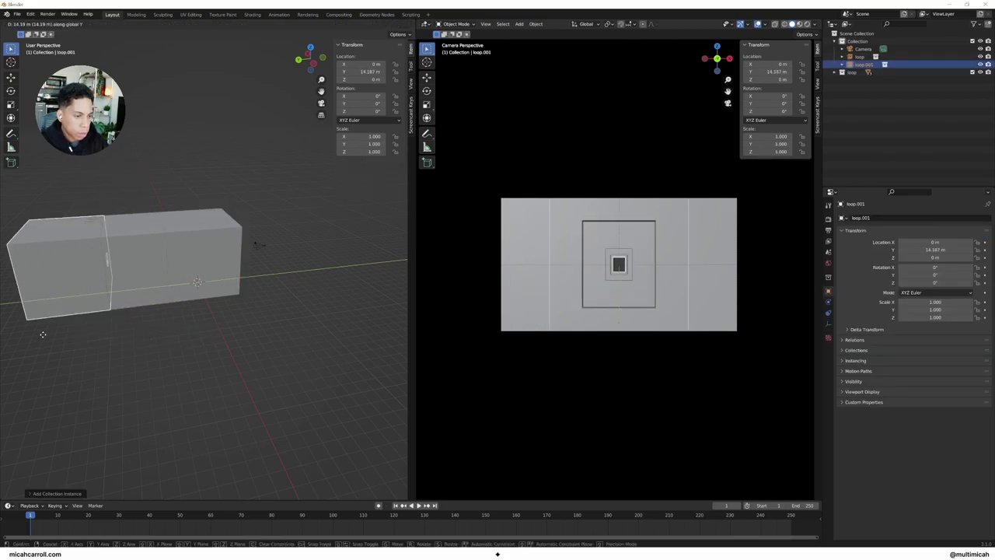
left_click(27, 331)
scroll(59, 342, "down", 3)
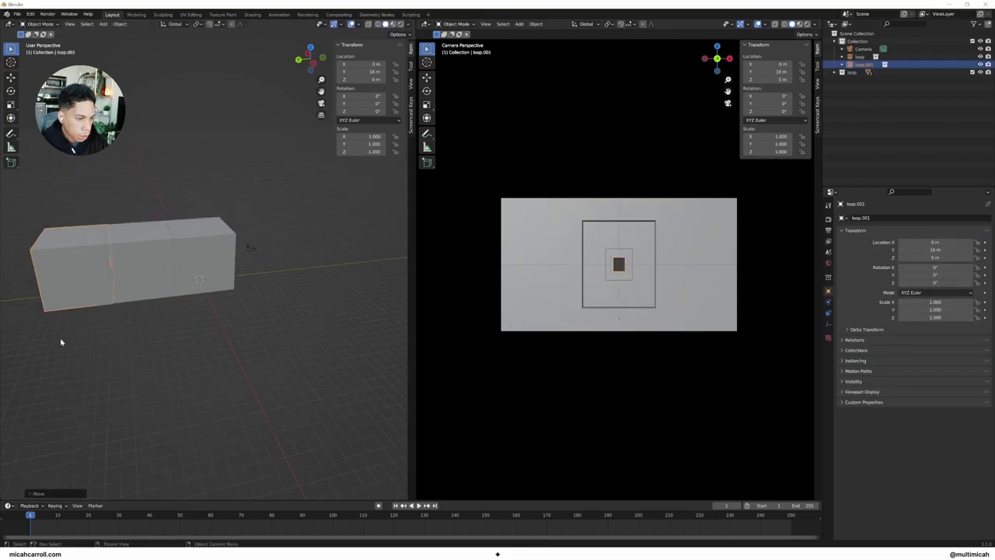
key("shift+r")
key("ctrl+z")
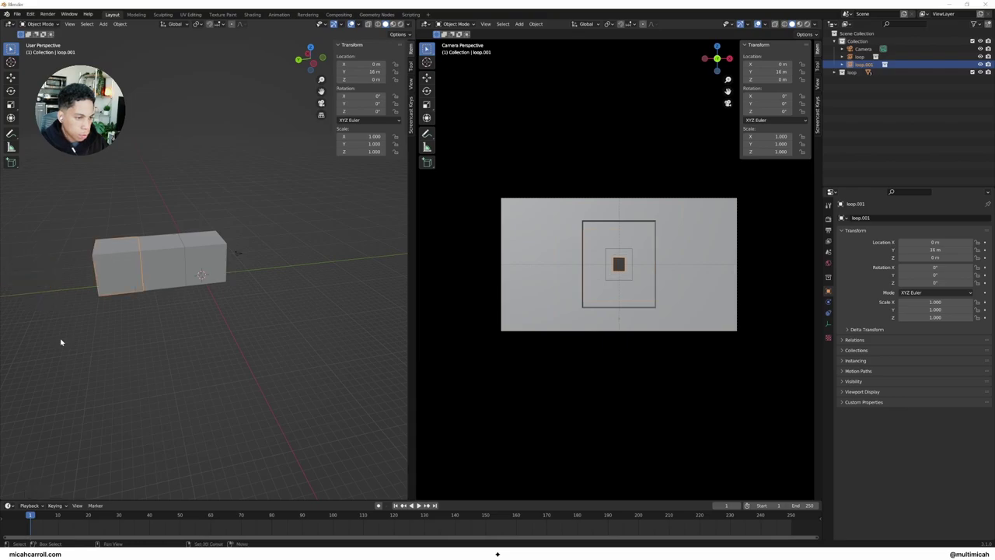
- Duplicate the rearmost loop instance 8 m along Y to 24 m and repeat the duplication until the row reaches 88 m
key("shift+d")
key("y")
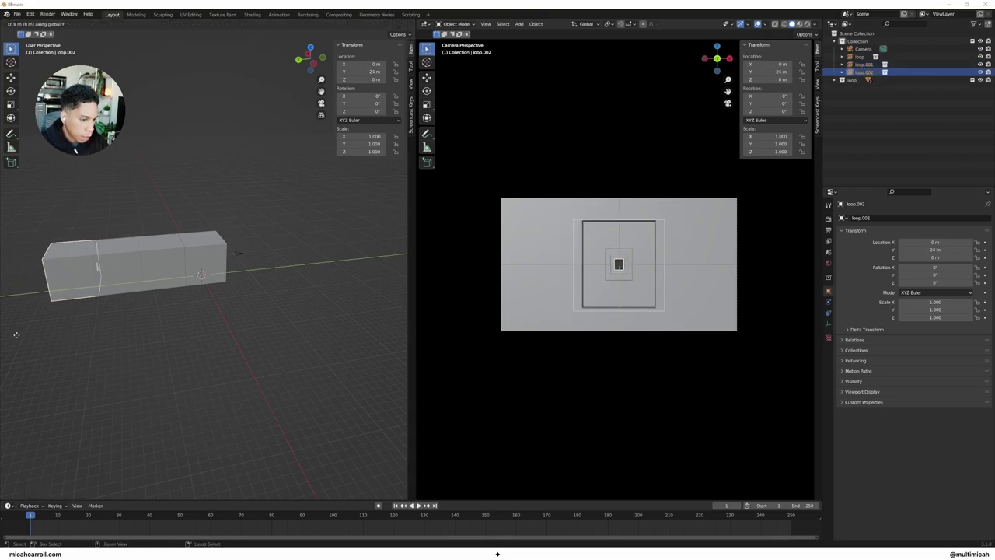
left_click(18, 336)
key("shift+r")
key("shift+r")
key("shift+r")
key("shift+r")
key("shift+r")
key("shift+r")
key("shift+r")
key("shift+r")
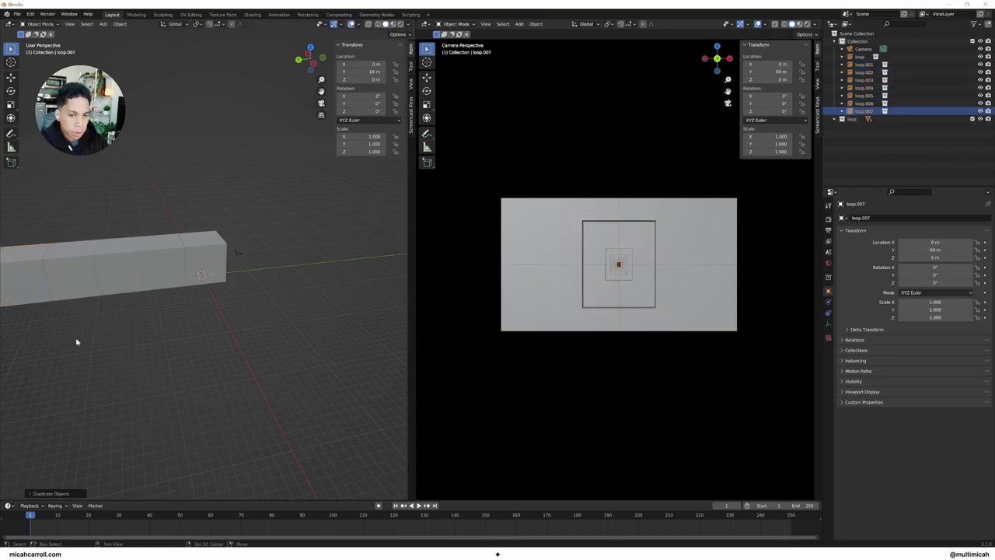
left_click(231, 345)
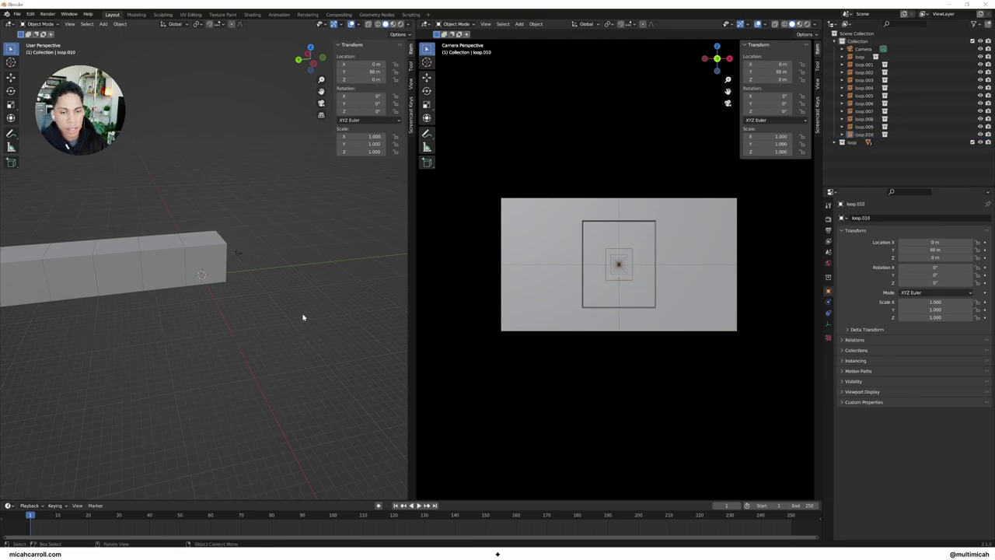
- Duplicate the loop instance located at Y 8 m and place the copy at Y -8 m, in front of the original cube
middle_click_drag(303, 317, 178, 314)
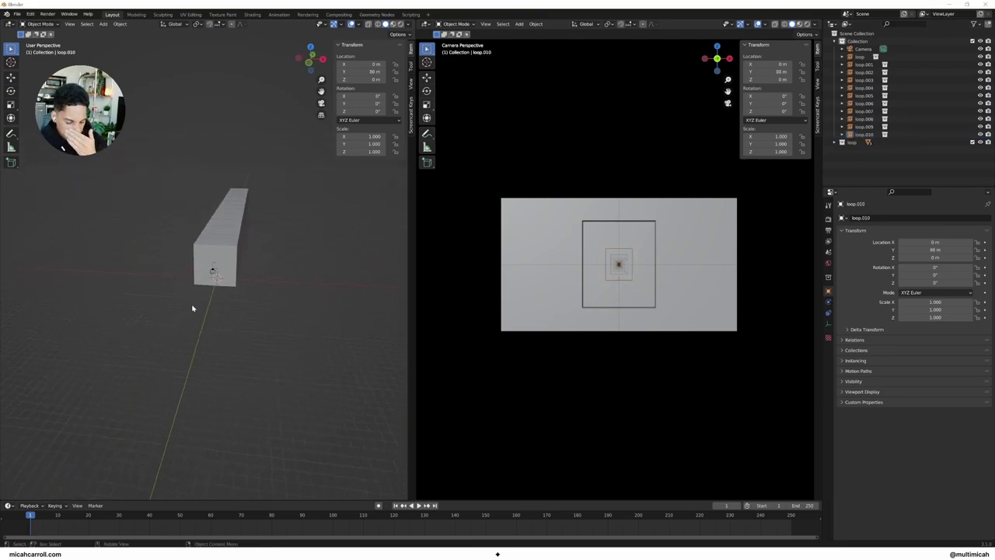
left_click(213, 269)
middle_click_drag(213, 269, 235, 276)
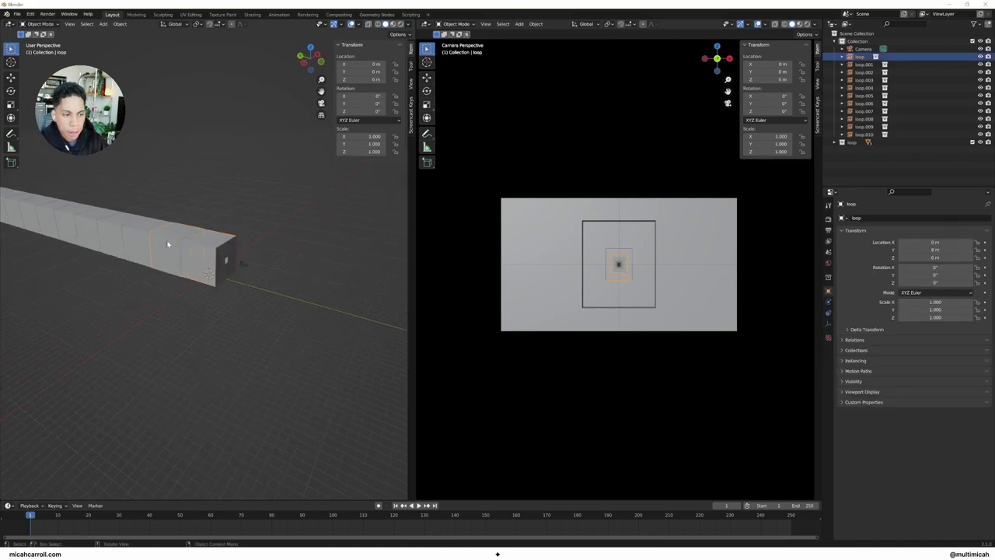
middle_click_drag(257, 308, 288, 300)
key("shift+d")
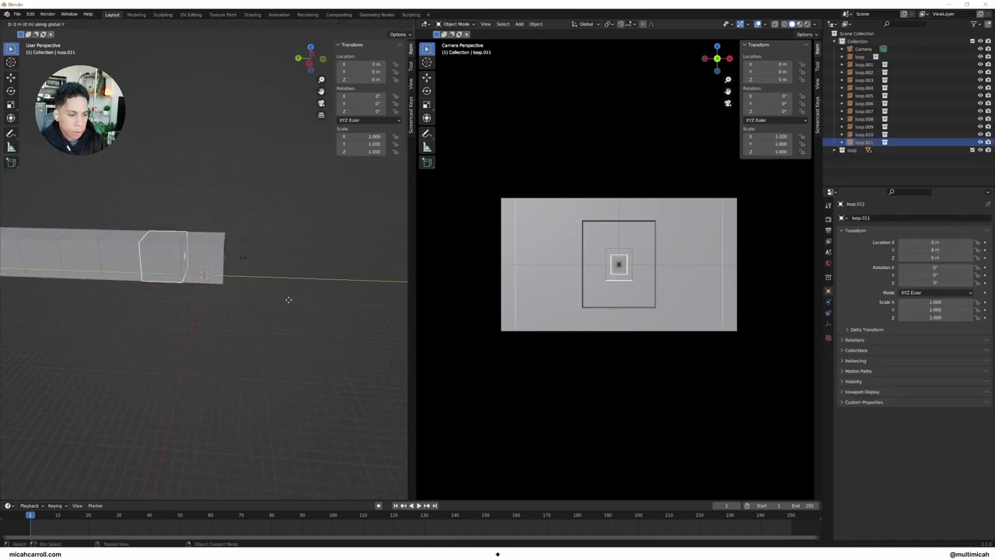
key("x")
key("y")
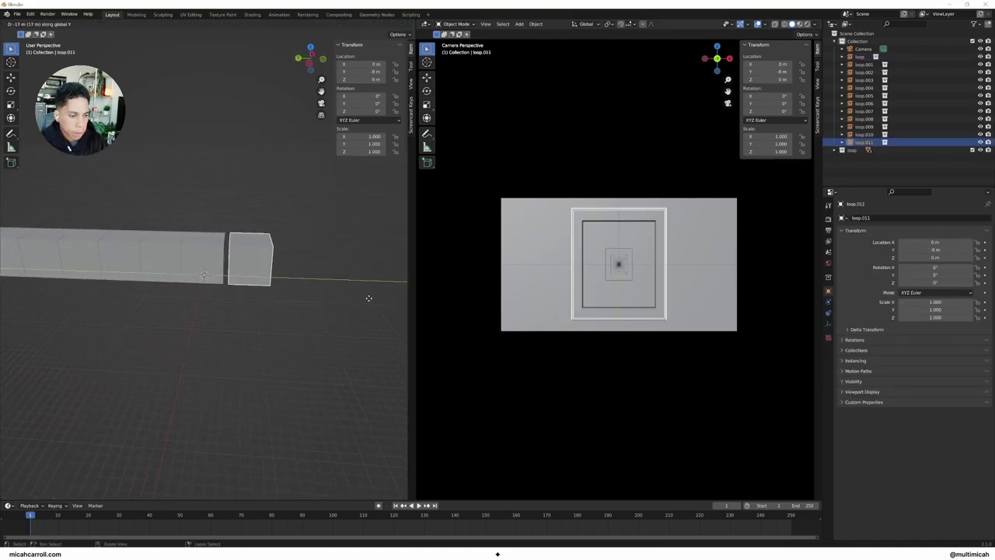
left_click(354, 301)
- Extend the row toward the front with two more duplicated loop instances, at Y -16 m and Y -24 m
middle_click_drag(349, 304, 336, 313)
key("shift+d")
key("y")
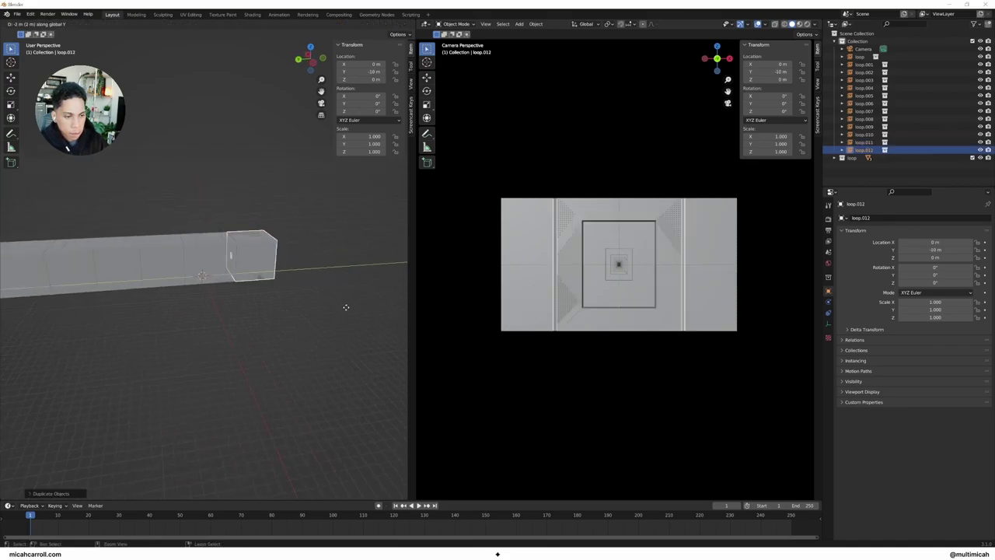
left_click(341, 307)
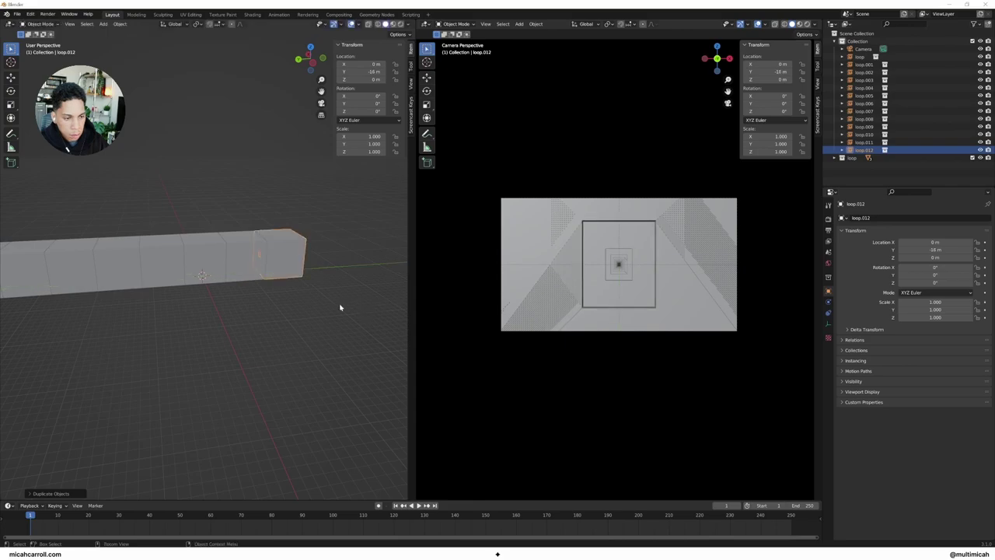
key("shift+d")
key("y")
left_click(275, 307)
middle_click_drag(275, 306, 173, 312)
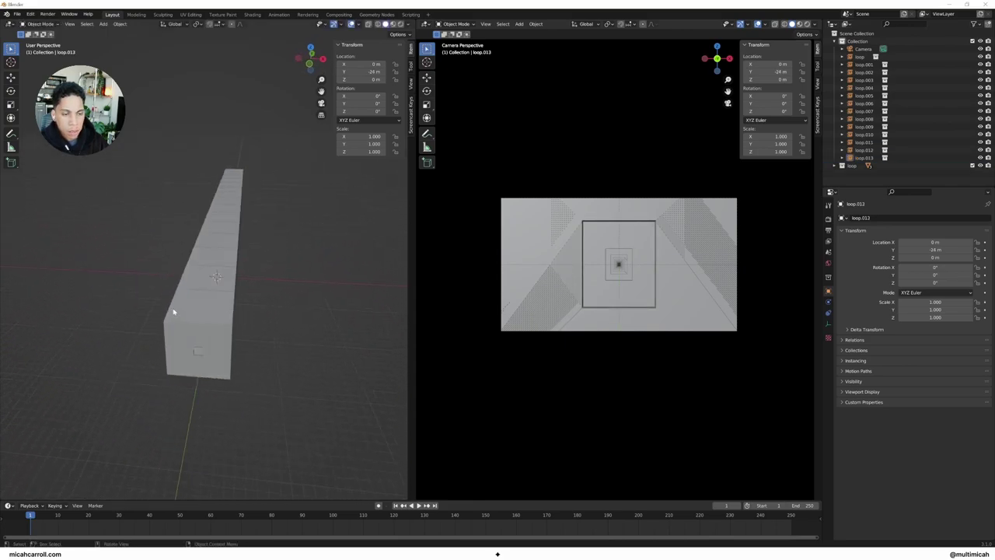
middle_click_drag(214, 404, 107, 475)
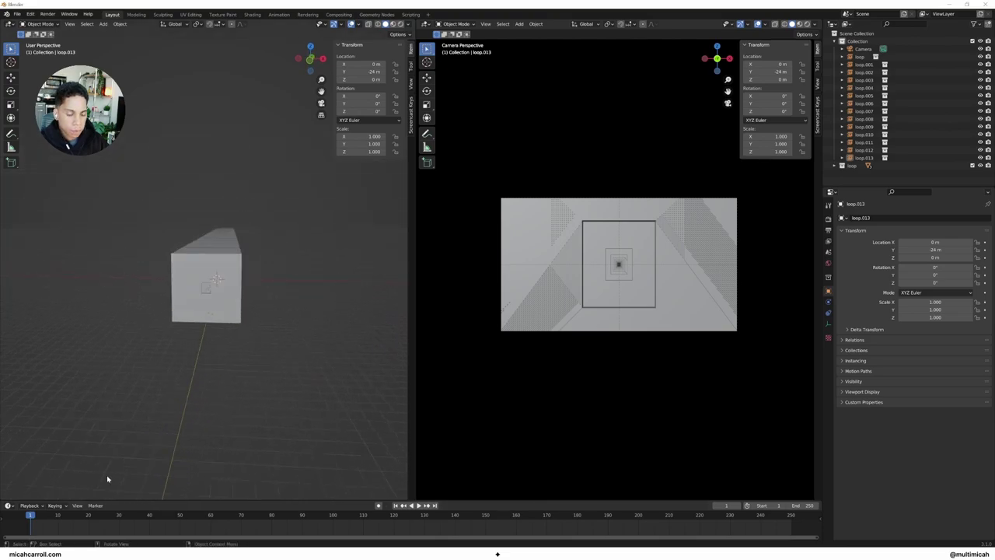
- Go to frame 0 and set the camera's Y location to -8 m
left_click(27, 517)
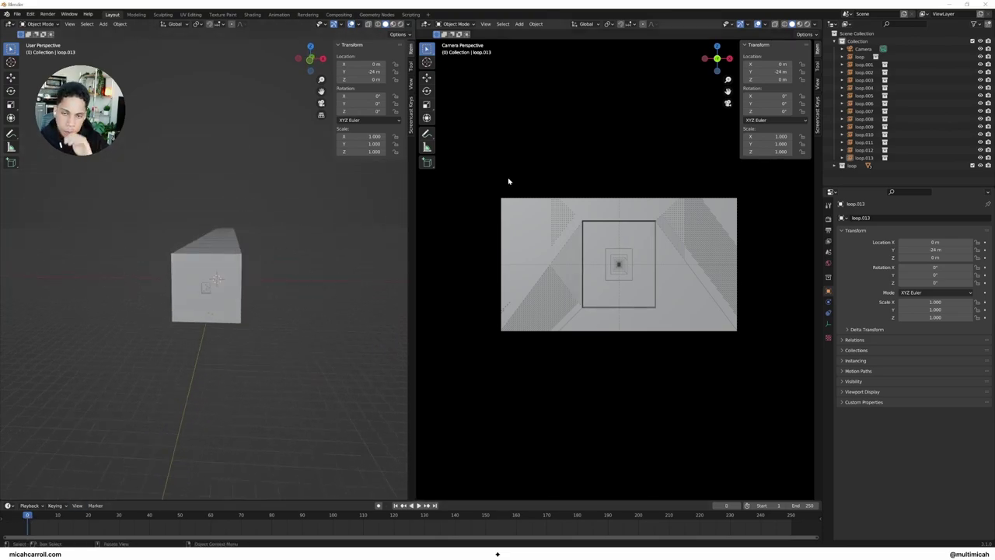
left_click(862, 49)
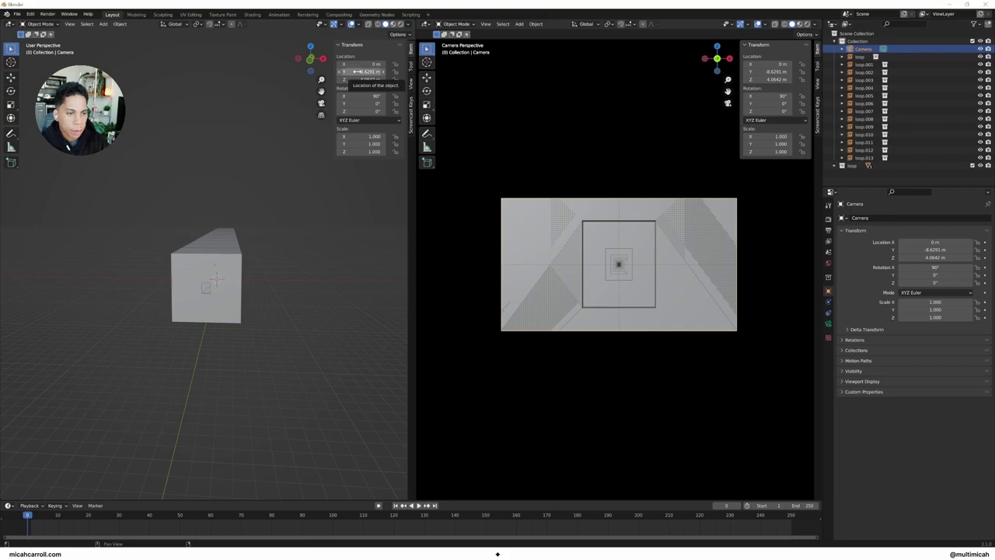
scroll(262, 278, "up", 5)
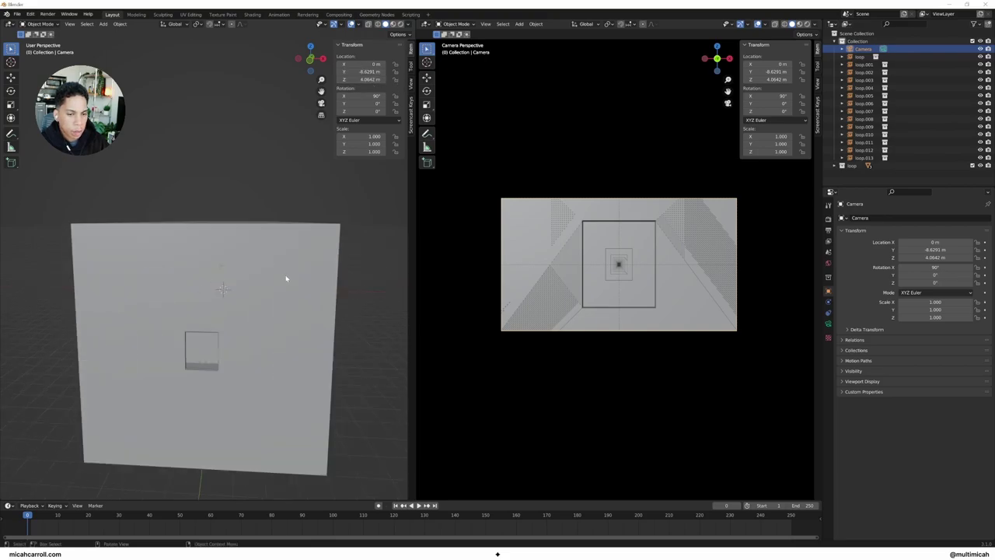
middle_click_drag(328, 259, 297, 269)
left_click(362, 71)
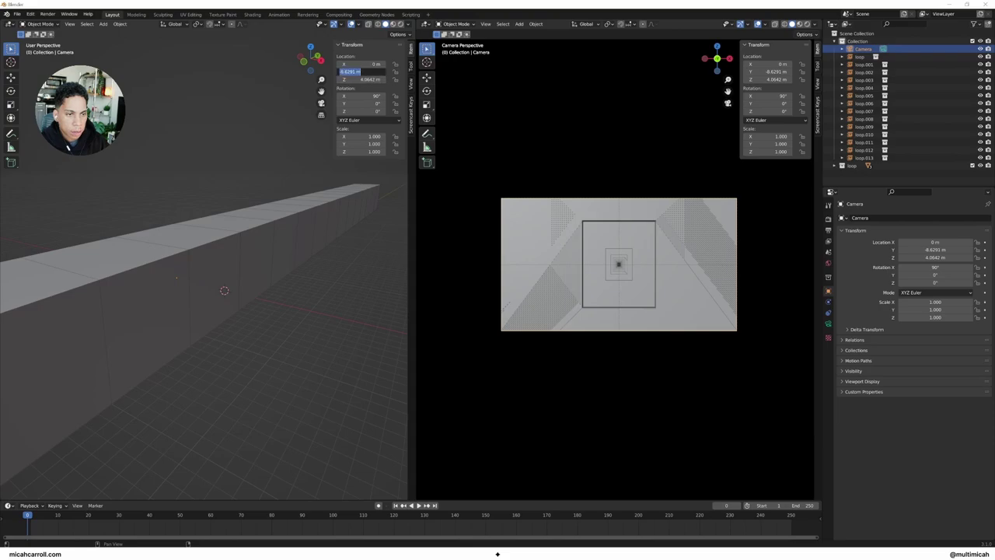
type("-8")
key("Return")
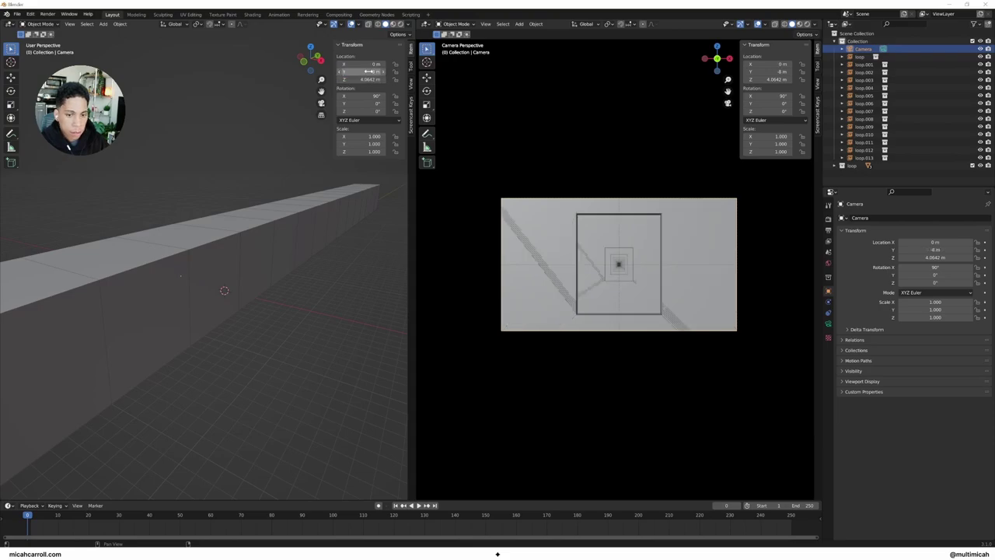
- Keyframe the camera's Y location at frame 0 and go to the last frame, 250
middle_click_drag(193, 412, 204, 391)
scroll(198, 389, "up", 4)
scroll(208, 382, "down", 5)
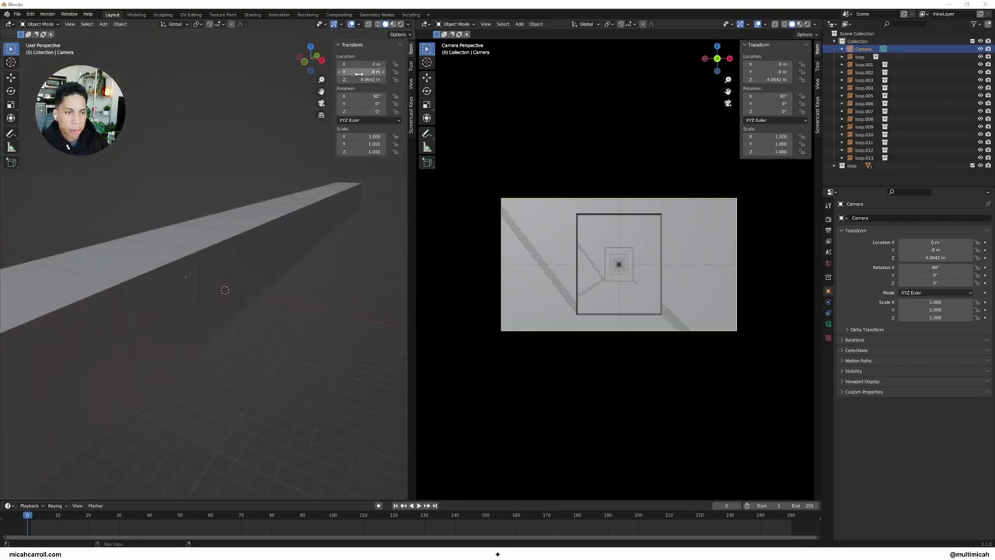
right_click(362, 71)
left_click(362, 78)
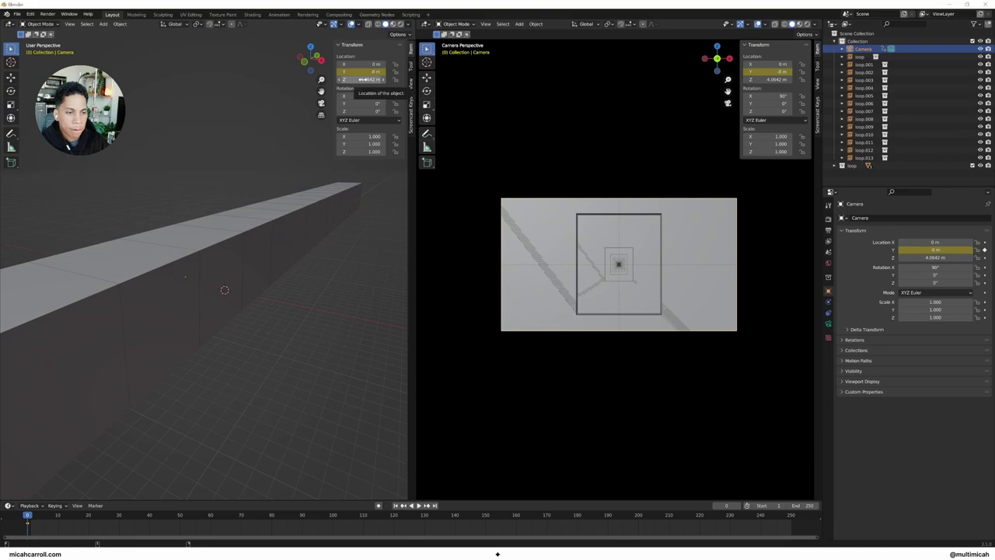
key("shift+Right")
left_click(362, 74)
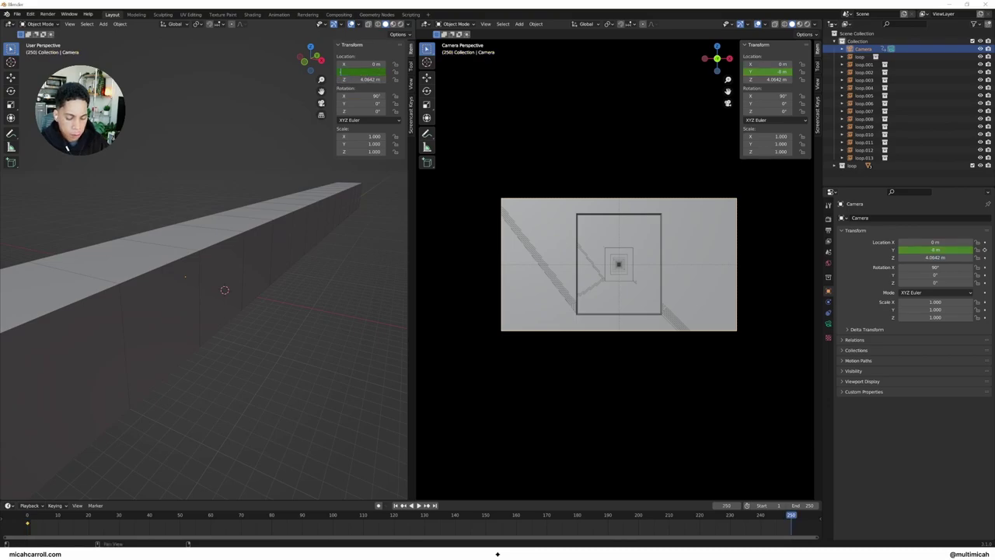
type("-16")
key("Return")
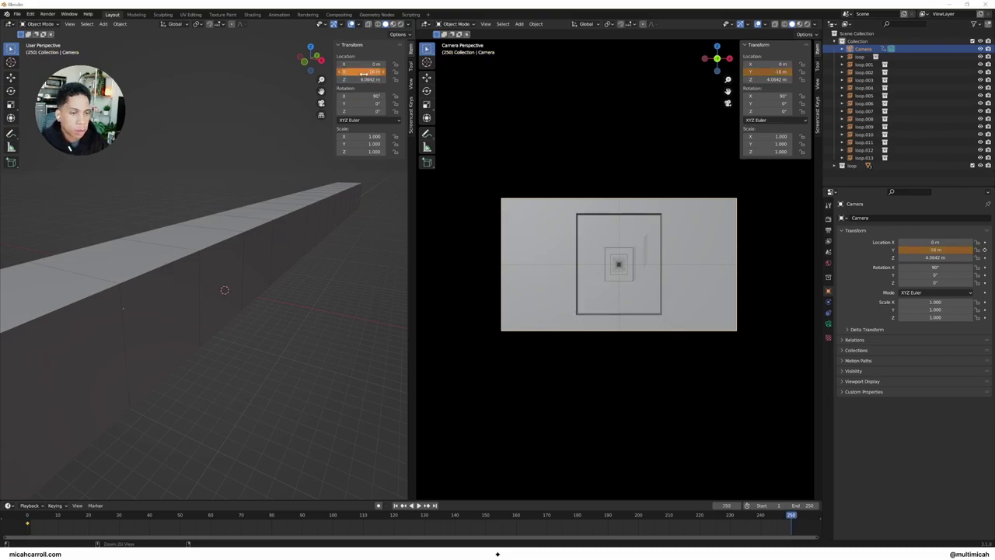
key("ctrl+z")
- Set the camera's Y location to 8 m at frame 250 and keyframe it
left_click(362, 72)
type("8")
key("Return")
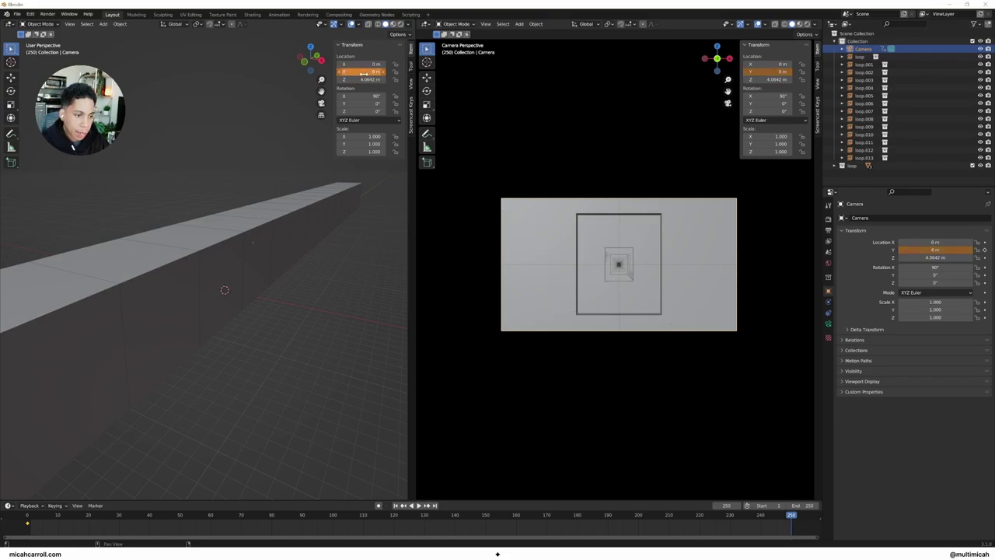
right_click(364, 73)
left_click(366, 74)
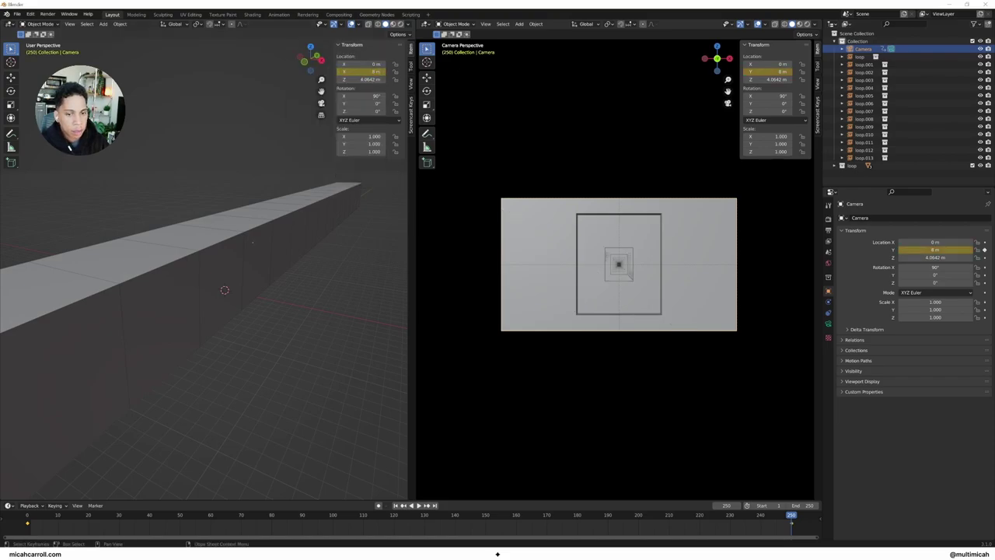
- Compare the camera view at frames 0 and 250 to check whether the animation loops seamlessly
left_click(27, 516)
key("shift+Right")
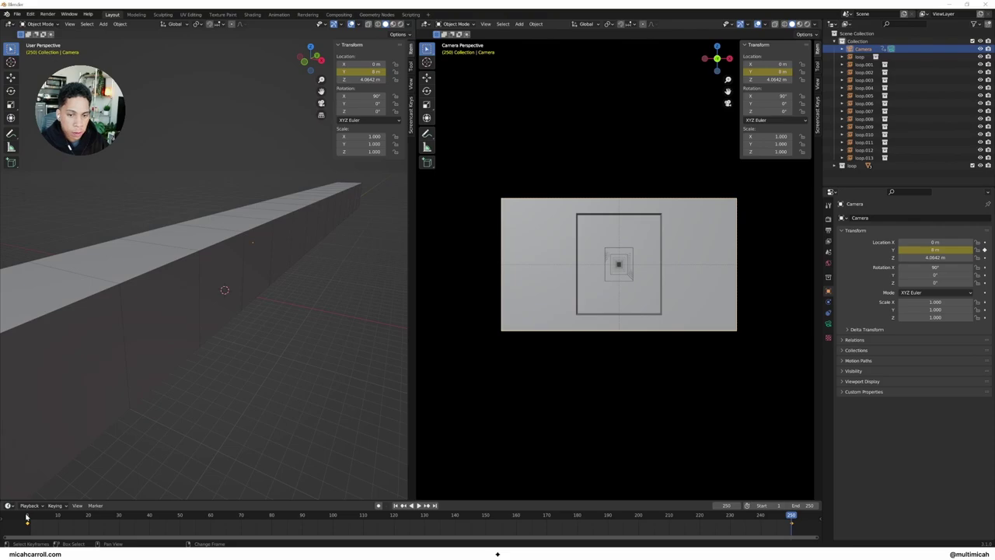
key("shift+Left")
key("shift+Right")
key("shift+Left")
key("Right")
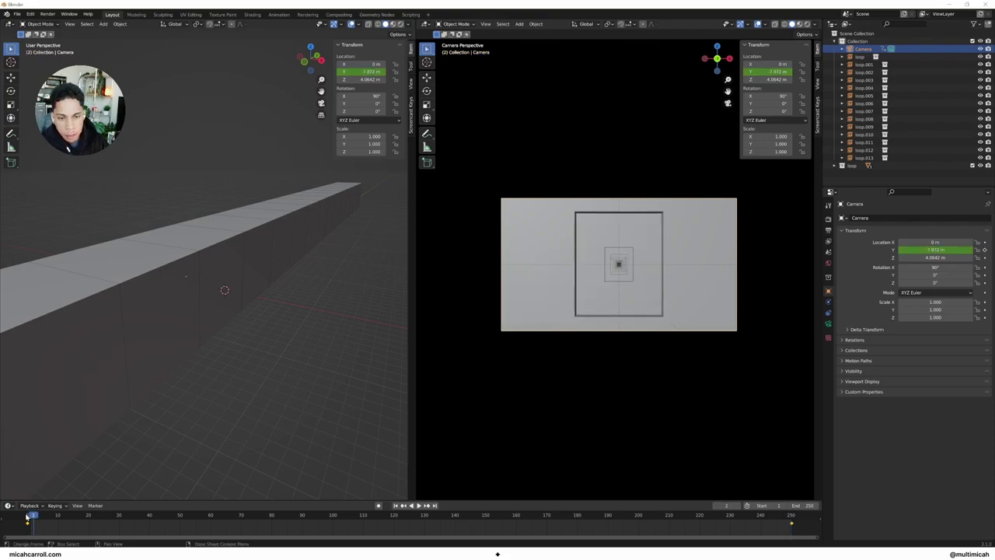
key("Left")
key("Left")
key("shift+Right")
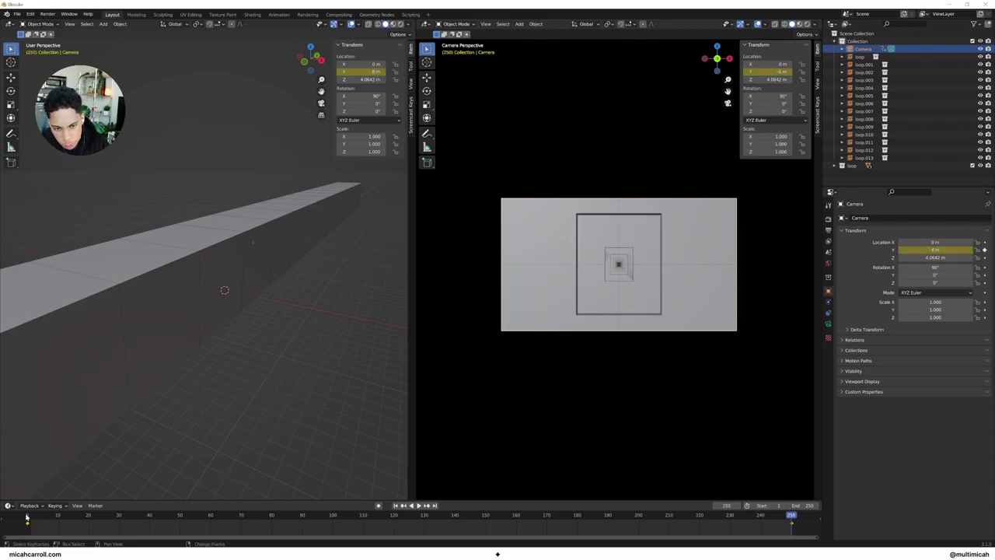
key("shift+Left")
key("Left")
key("Right")
key("Left")
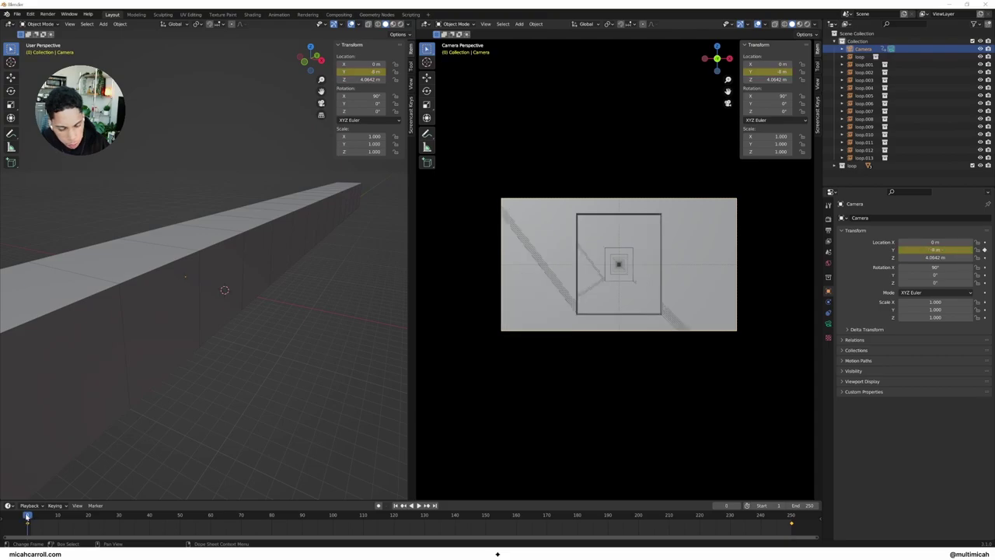
- Play the camera animation from frame 0 to check that the loop is seamless, and stop playback
key("Up")
key("Down")
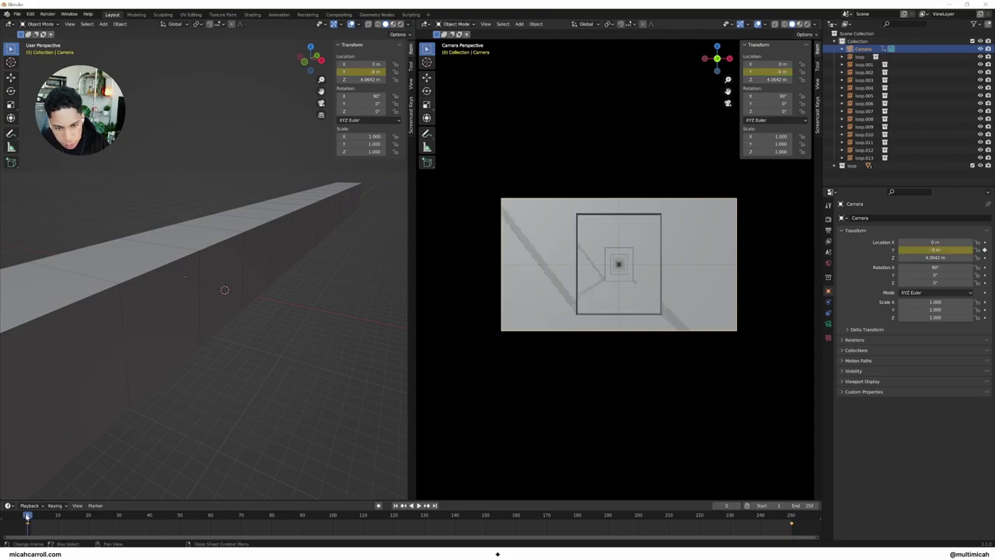
key("space")
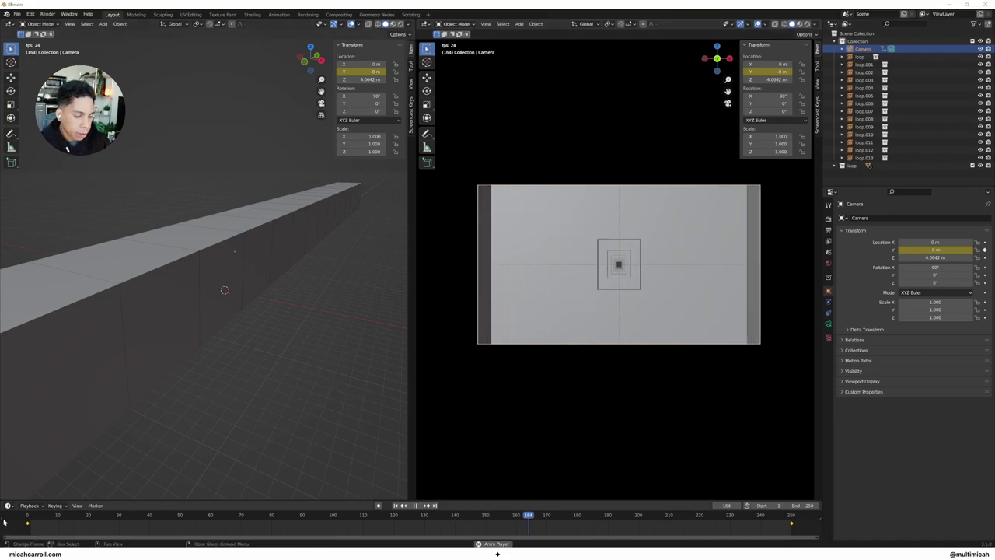
key("Escape")
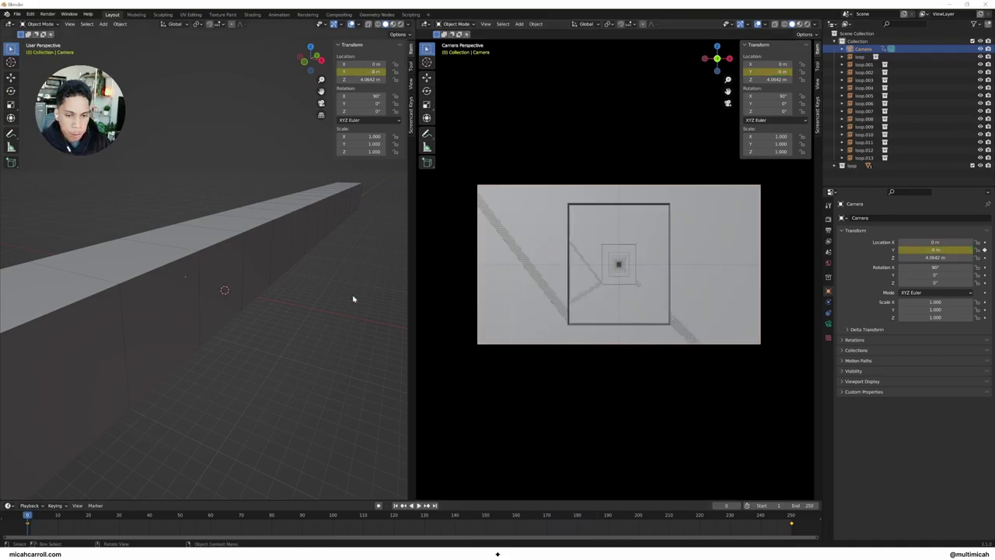
- Move all the loop collection instances, from loop through loop.013, into a new collection named loop_collection
middle_click_drag(314, 270, 273, 278)
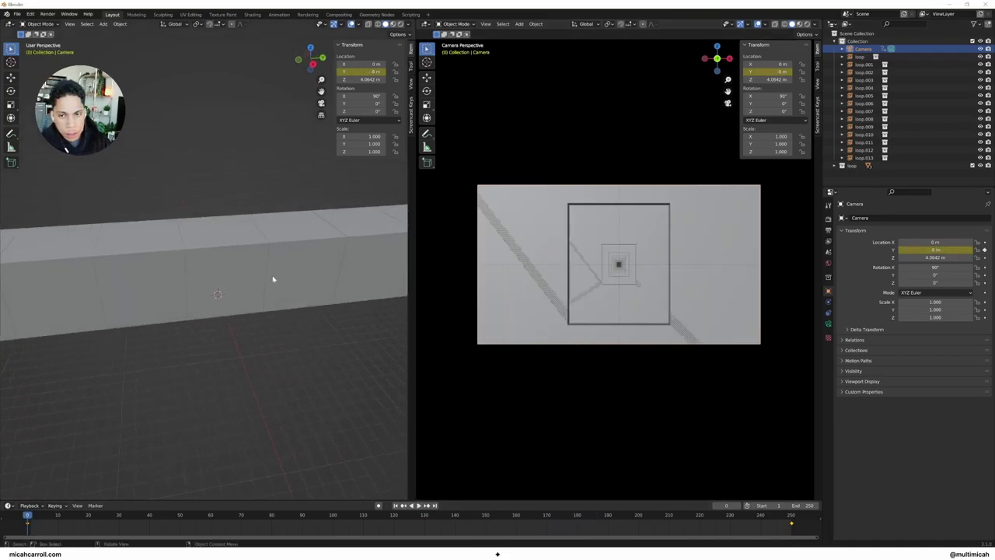
left_click(860, 59)
left_click(860, 158, "shift")
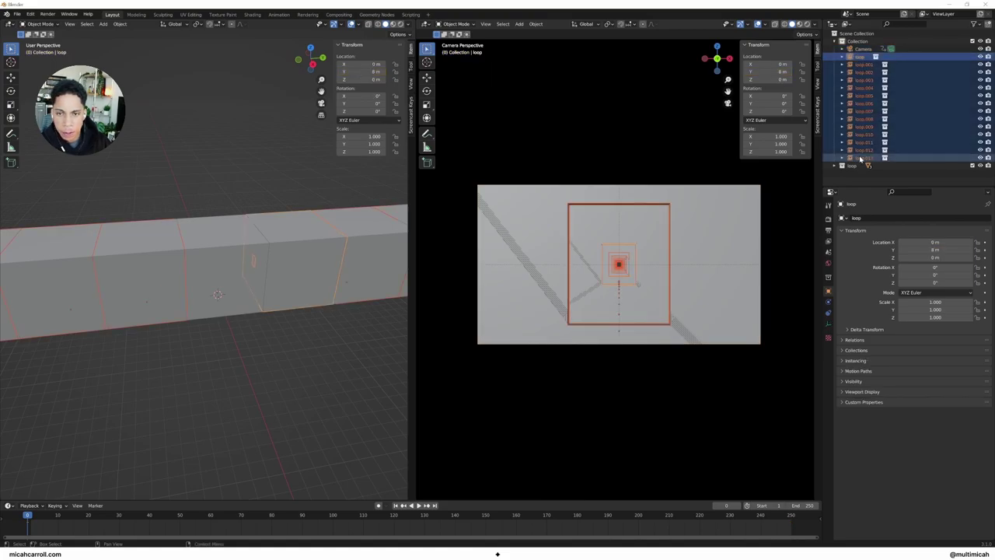
key("m")
left_click(860, 157)
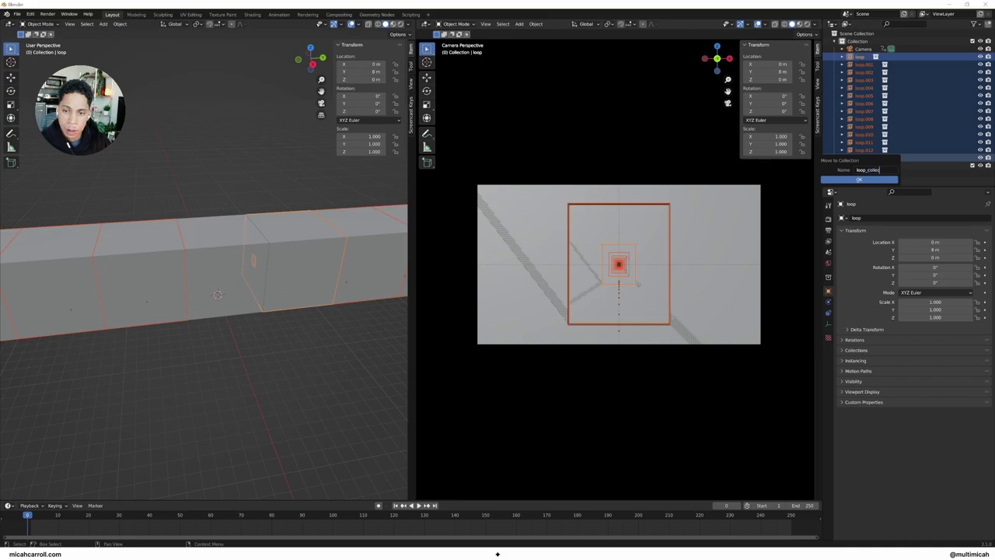
left_click(859, 180)
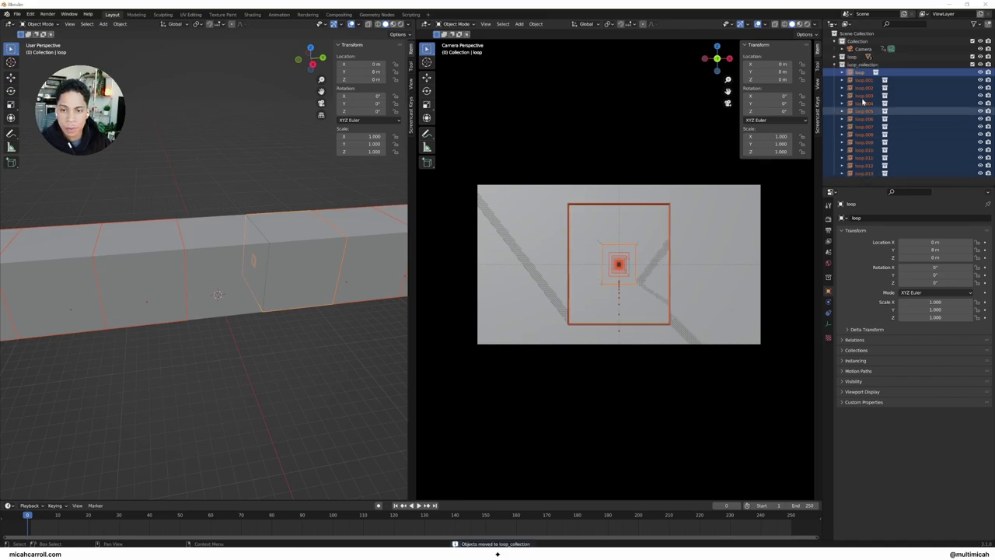
- Color-tag loop_collection blue and the loop collection red
right_click(849, 67)
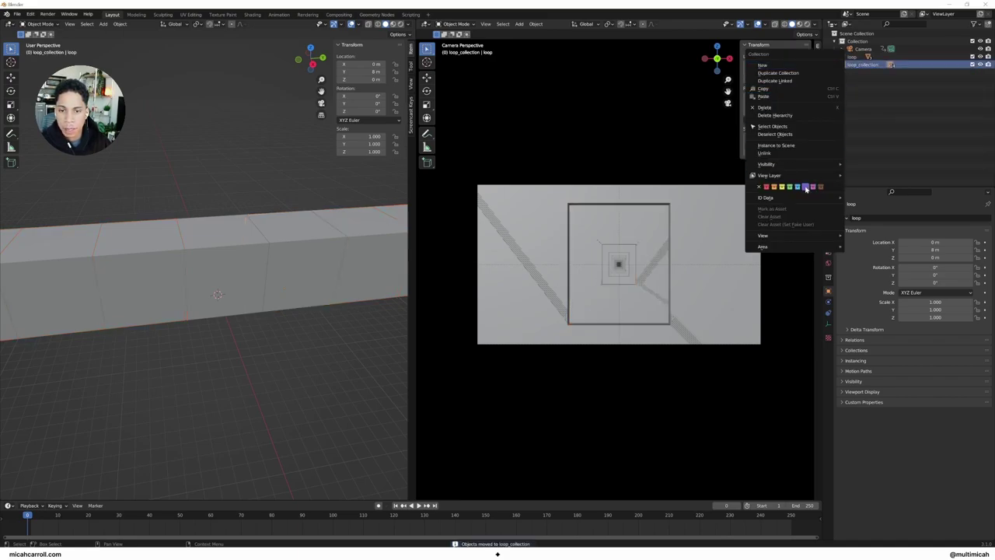
key("Escape")
right_click(840, 58)
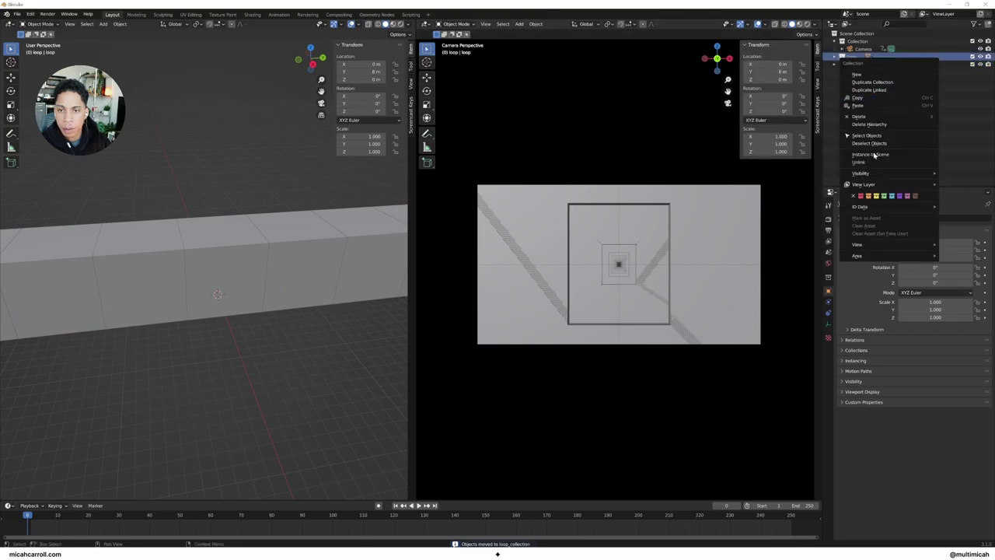
left_click(864, 196)
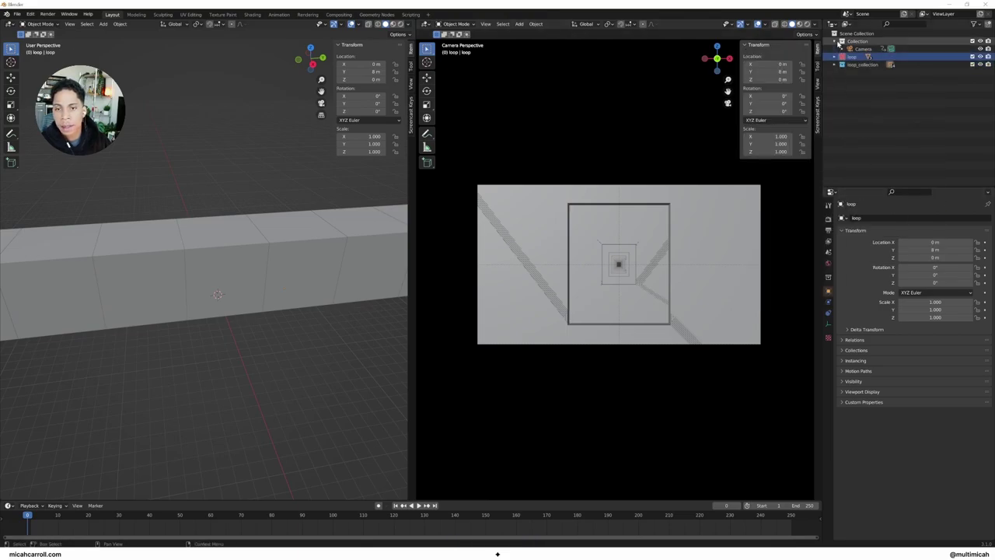
- Rename the collection holding the camera to Default Collection and give it a green color tag
left_click(836, 41)
left_click(835, 41)
left_click(847, 42)
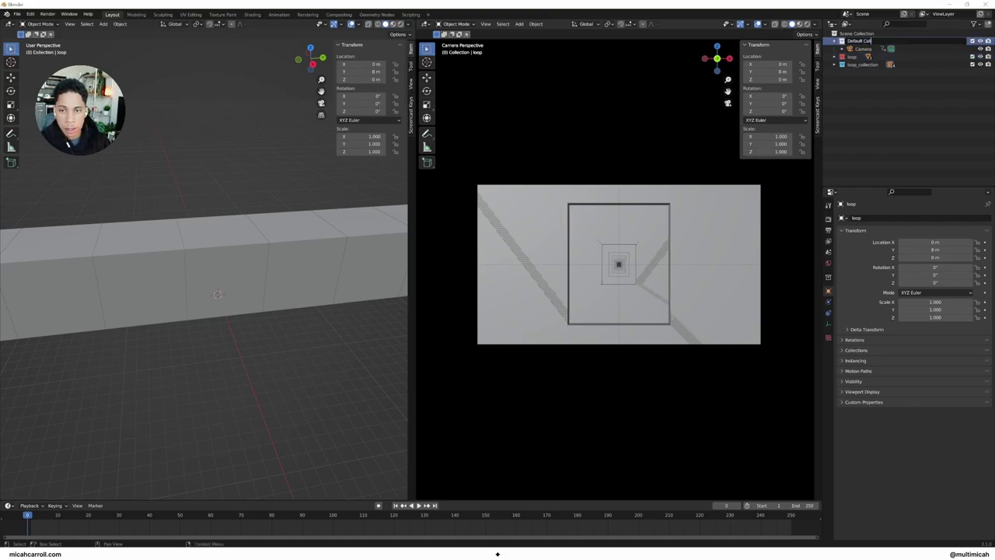
key("Return")
right_click(843, 42)
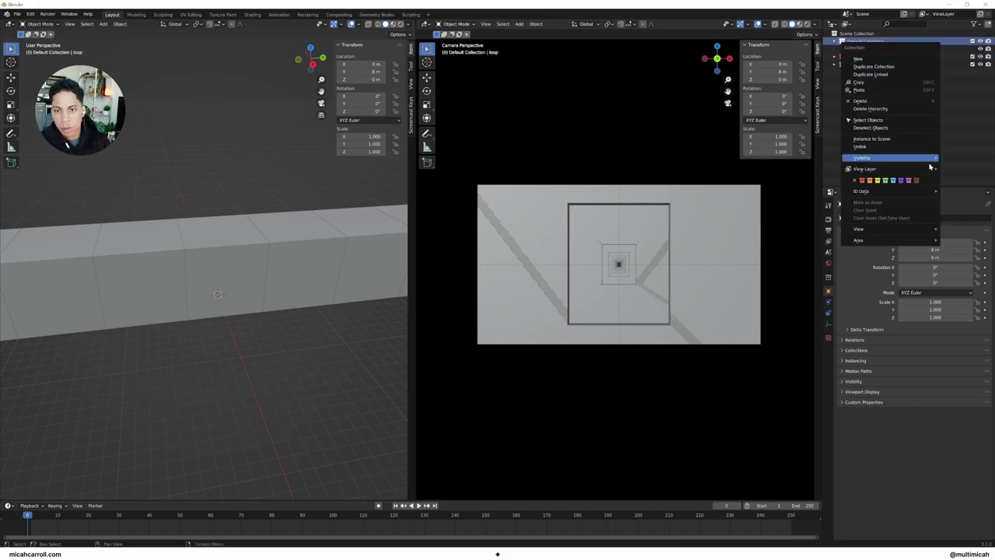
left_click(885, 181)
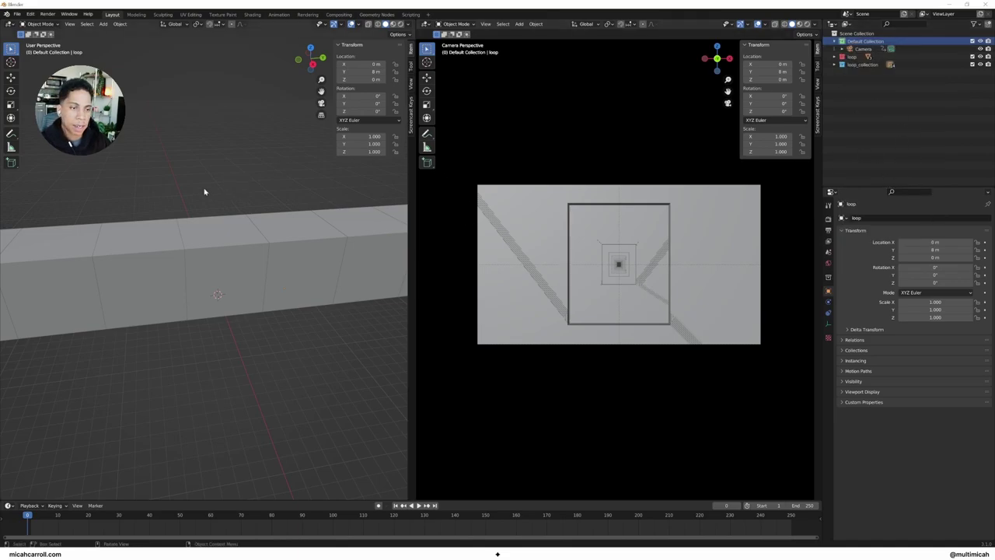
- Switch the user-perspective viewport to wireframe shading and look at the row of cubes from the left and the top
middle_click_drag(209, 198, 248, 218)
middle_click_drag(150, 402, 209, 308)
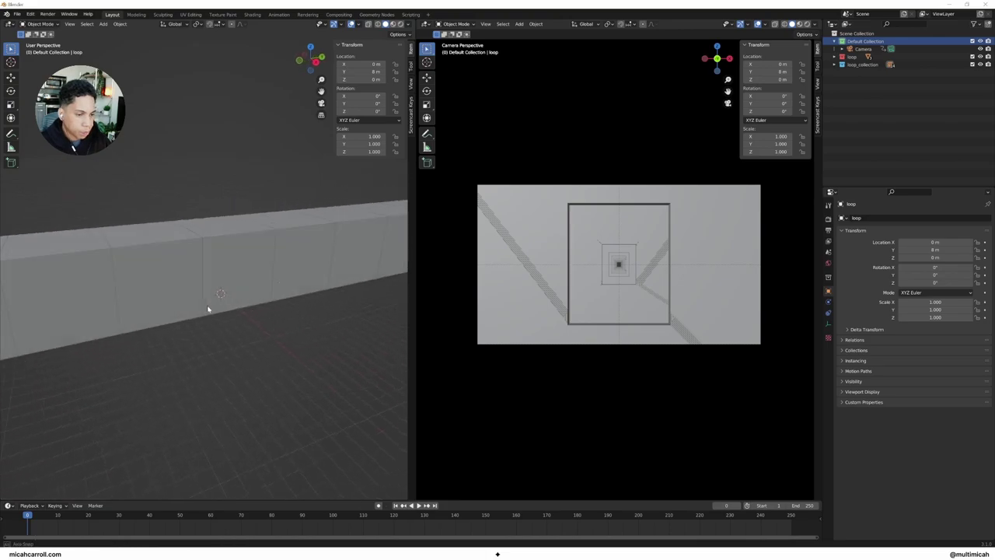
key("z")
left_click(144, 306)
middle_click_drag(308, 333, 273, 329)
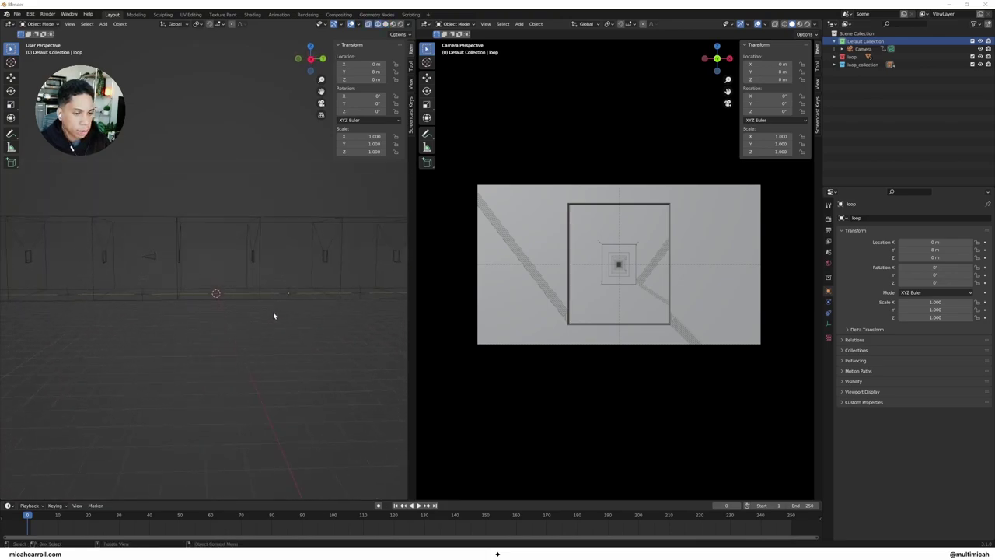
key("grave")
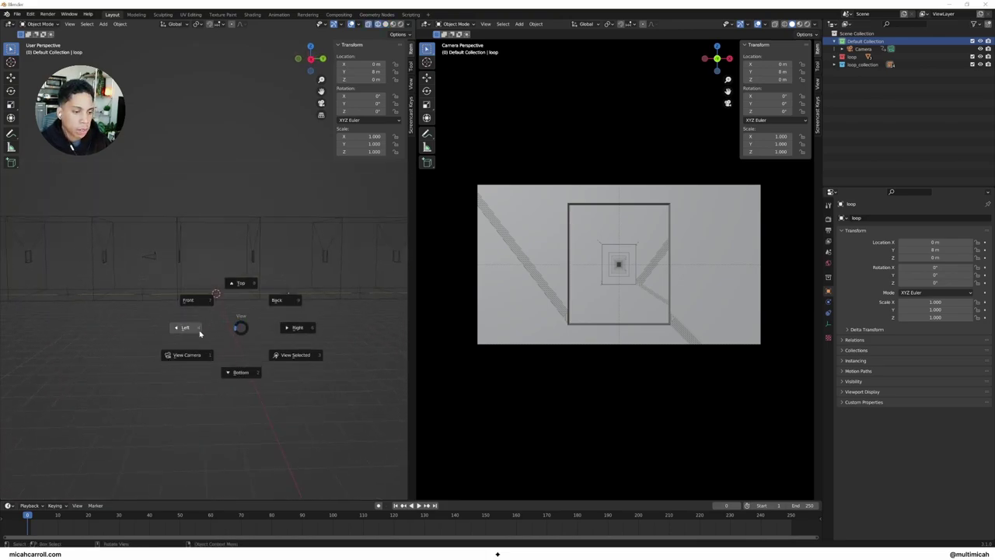
left_click(199, 333)
key("grave")
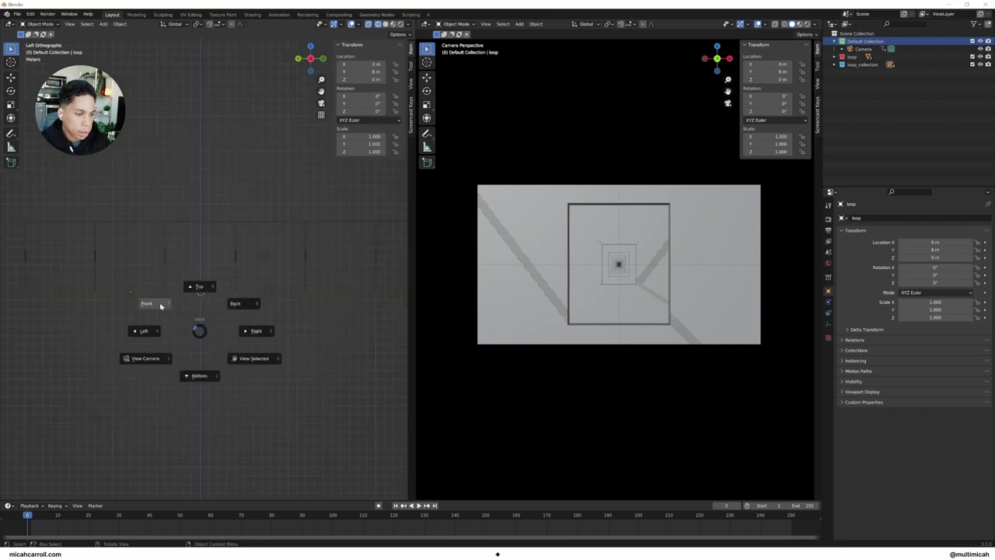
left_click(196, 286)
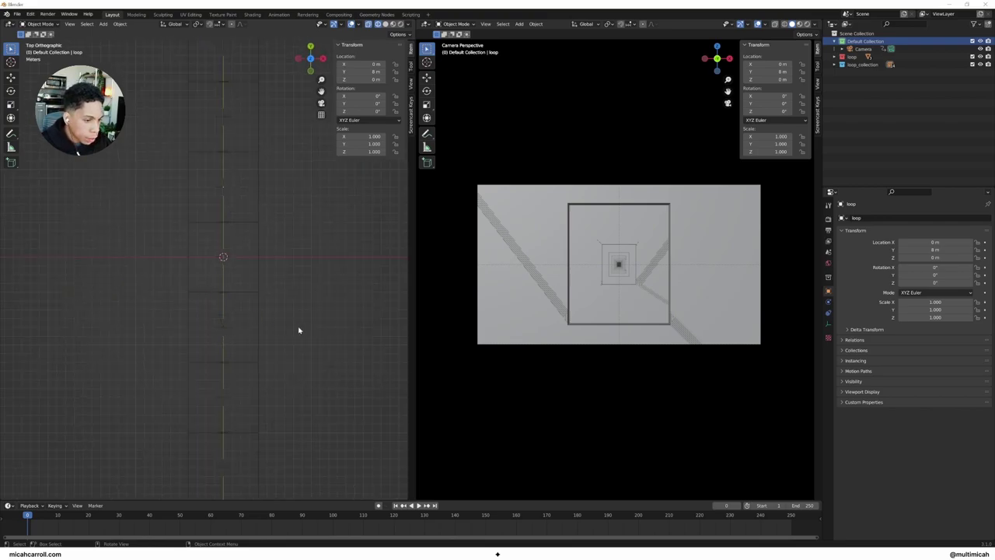
- Inspect main-cube and the neighbouring loop.011 instance from the top, and compare the camera view at the animation's end and start
left_click(256, 303)
left_click(259, 291)
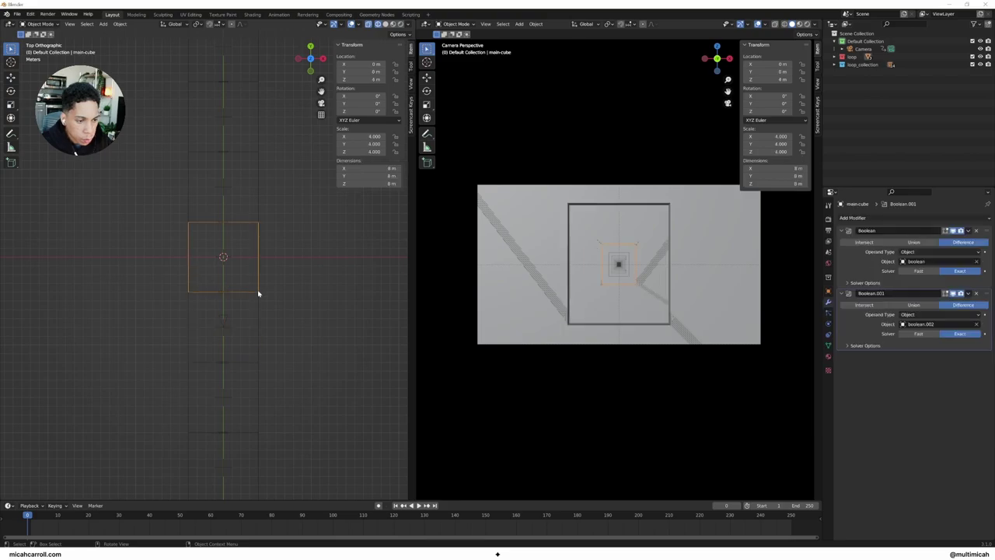
left_click(262, 313)
left_click(258, 315)
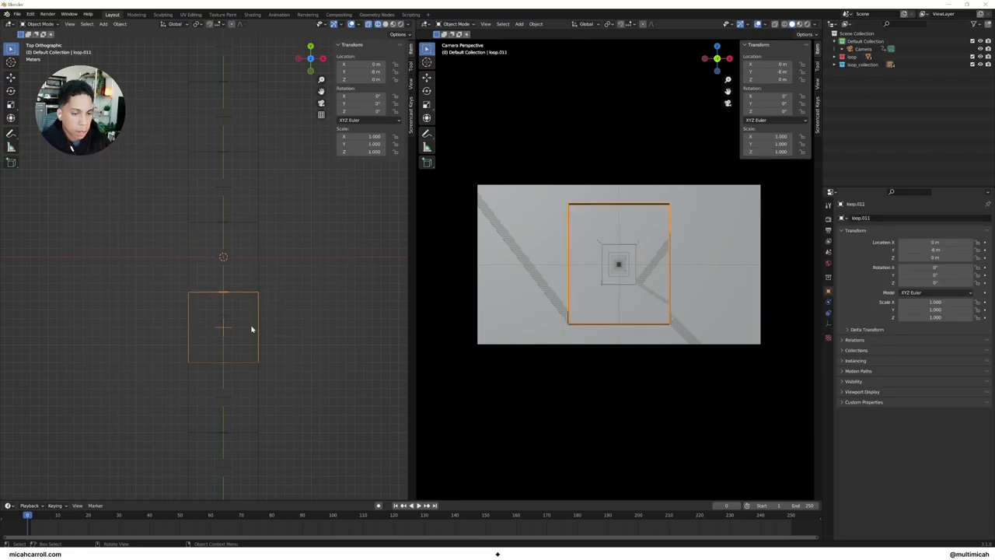
key("shift+Right")
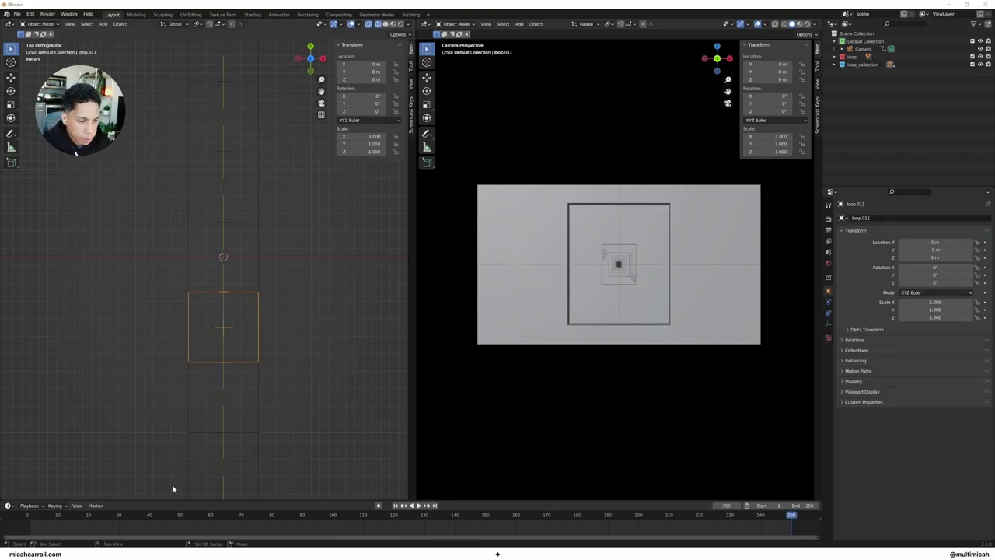
key("shift+Left")
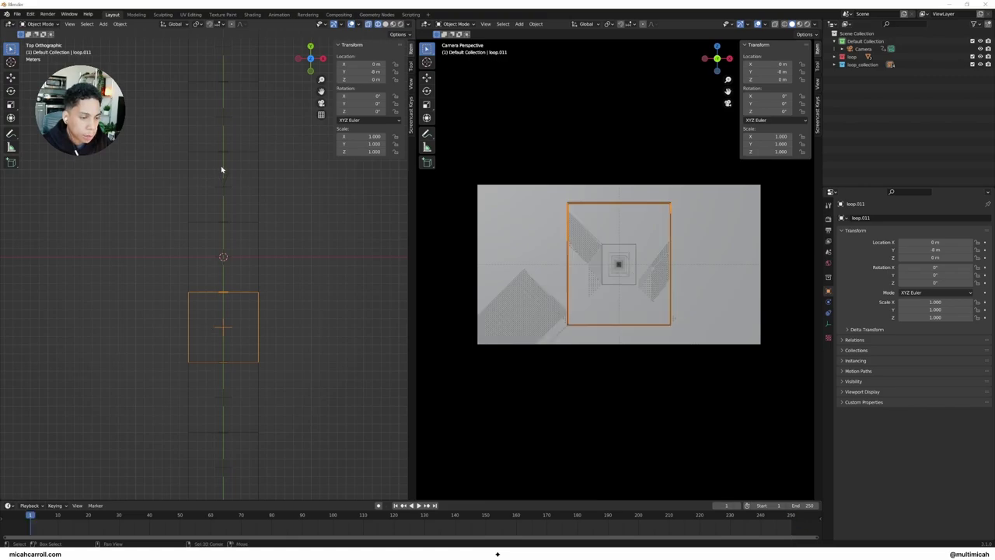
left_click(326, 297)
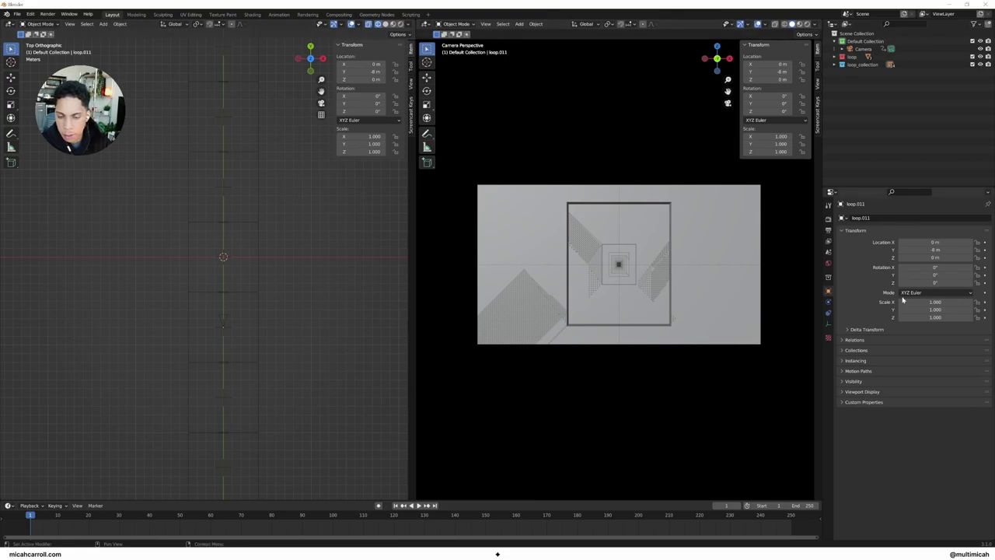
- Expand the loop collection and make main-cube the active object, checking the two boolean objects beside it
left_click(835, 56)
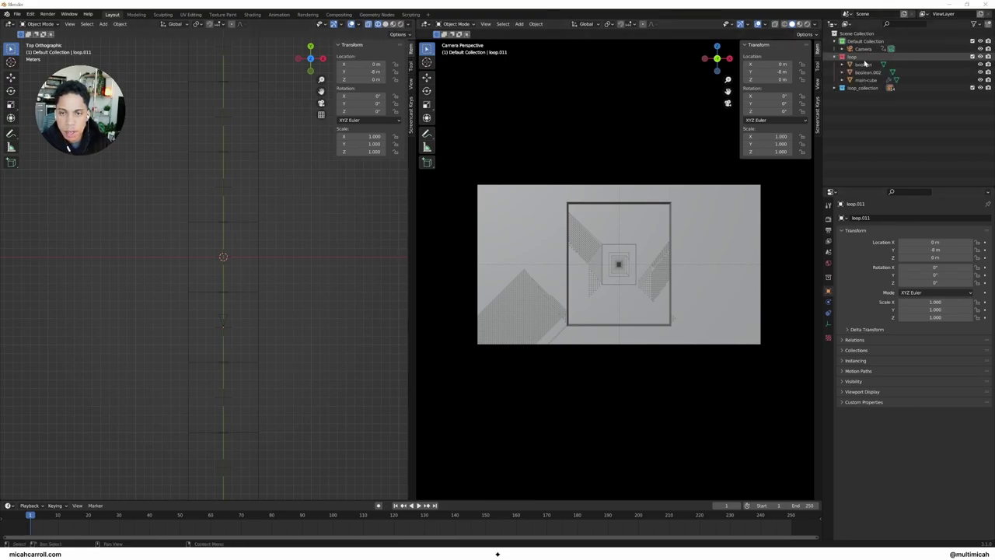
left_click(862, 65)
left_click(866, 58)
left_click(864, 71)
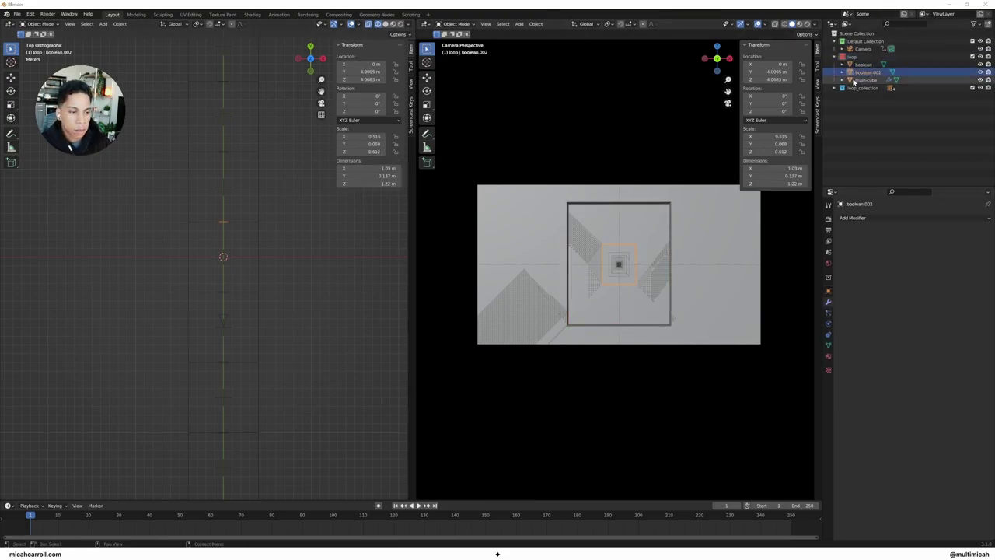
left_click(868, 80)
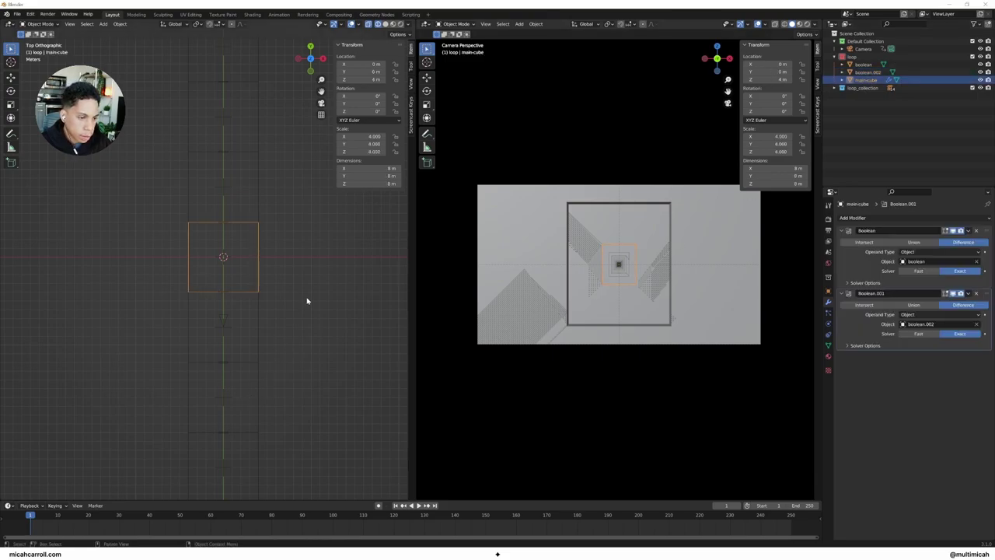
- In left orthographic view, add a point light to the loop collection and raise it along Z to about 6.7 m
middle_click_drag(307, 299, 218, 226)
key("grave")
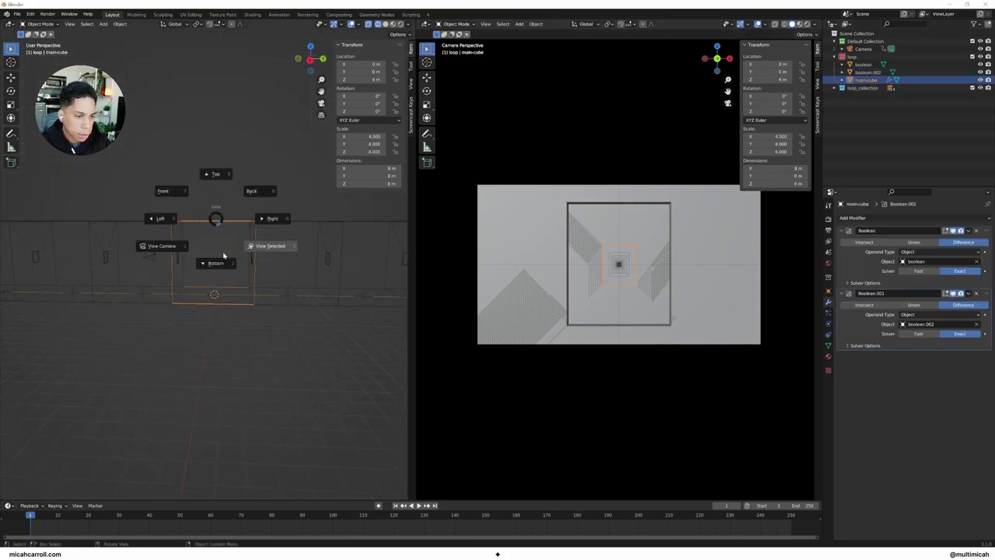
left_click(167, 218)
key("shift+a")
mouse_move(219, 283)
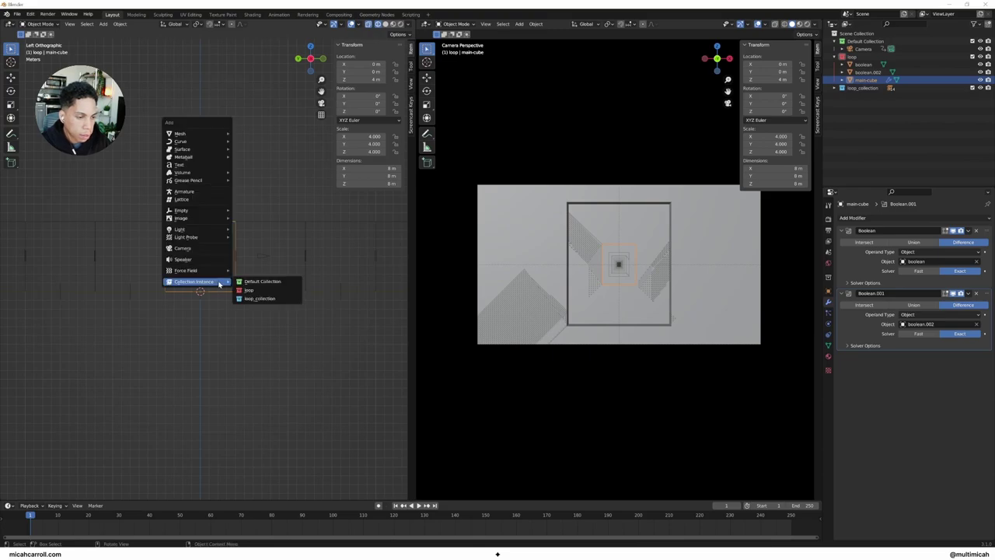
mouse_move(219, 230)
left_click(249, 233)
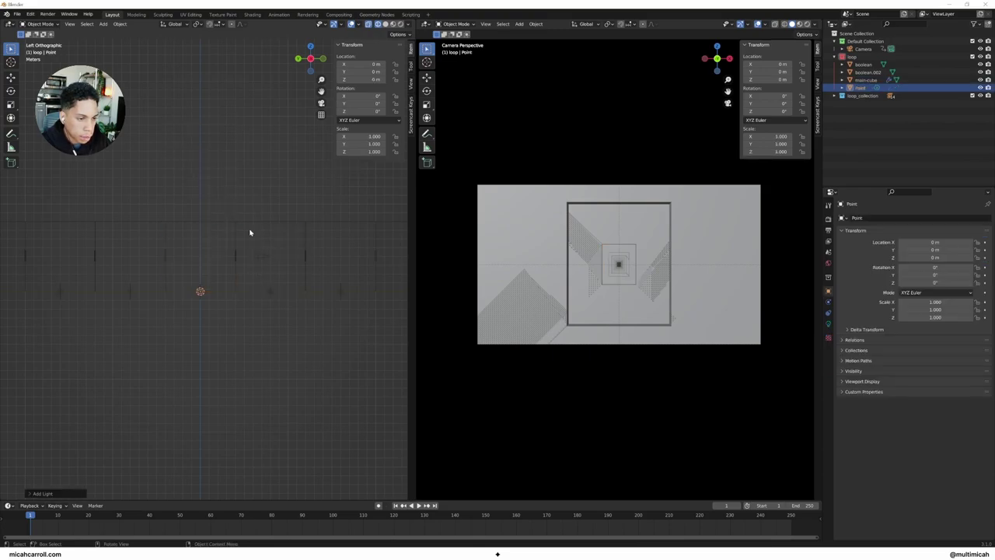
key("g")
key("z")
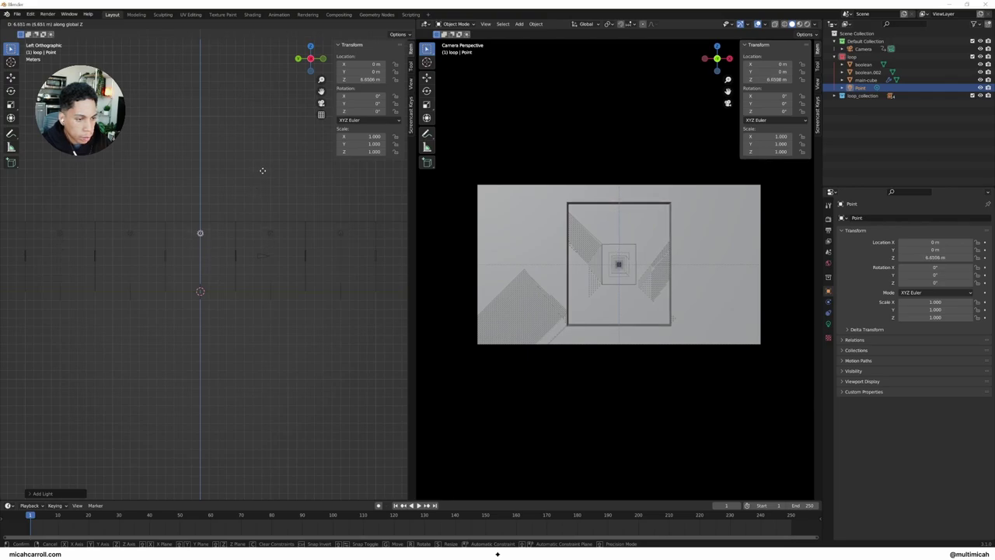
left_click(263, 174)
- Duplicate the point light and lower the copy along Z to about 1.12 m
key("shift+d")
key("z")
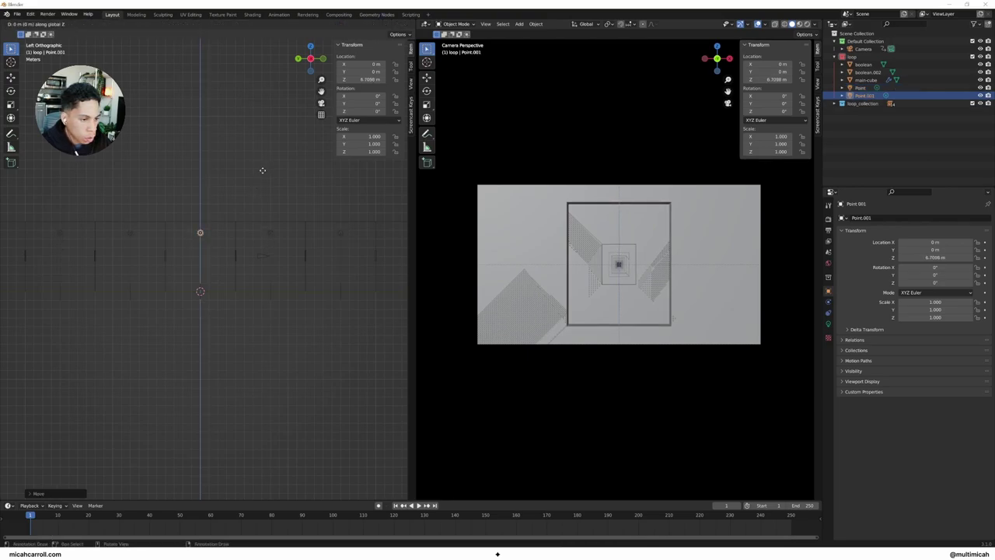
left_click(260, 221)
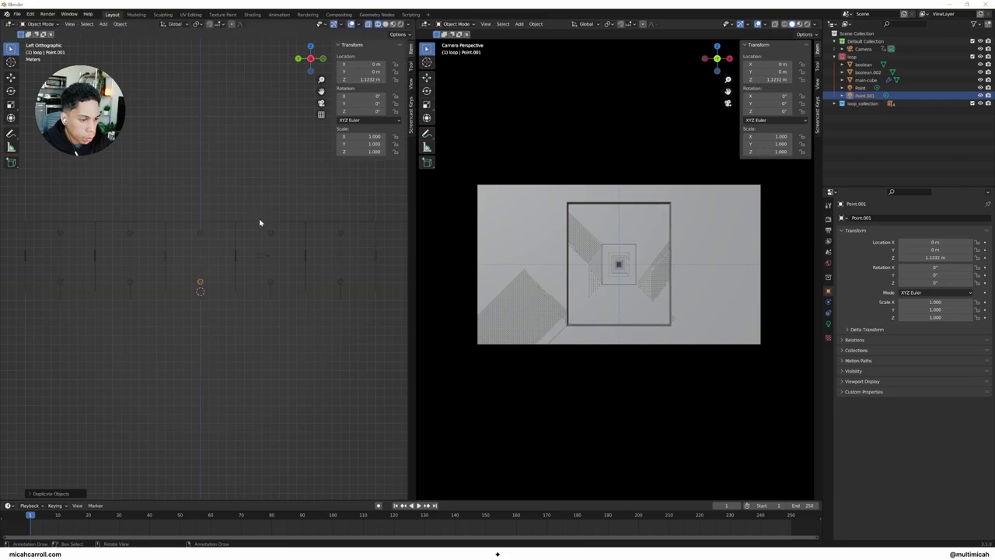
- Duplicate the lower point light, move the copy along Y to about 2.57 m and raise it along Z to about 5.91 m
key("shift+d")
key("y")
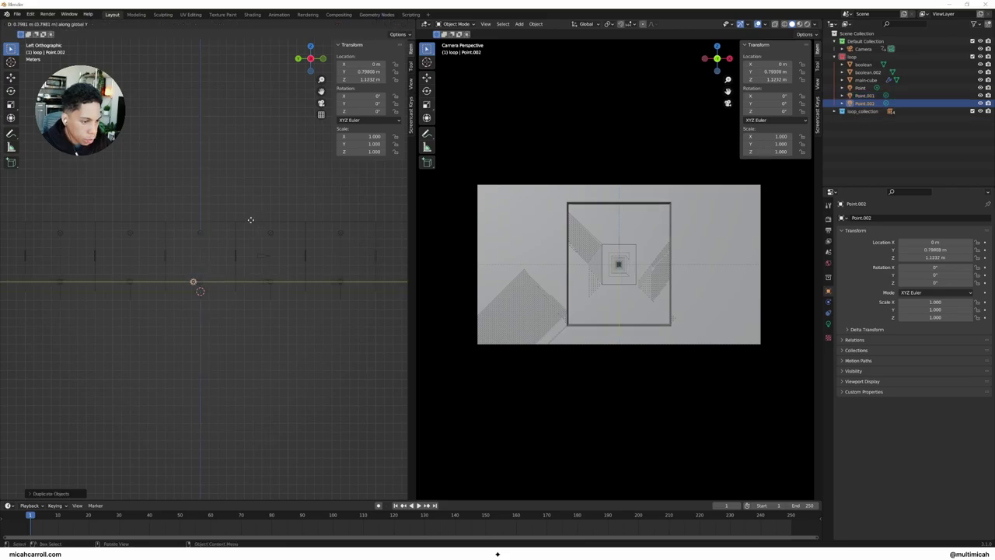
left_click(238, 224)
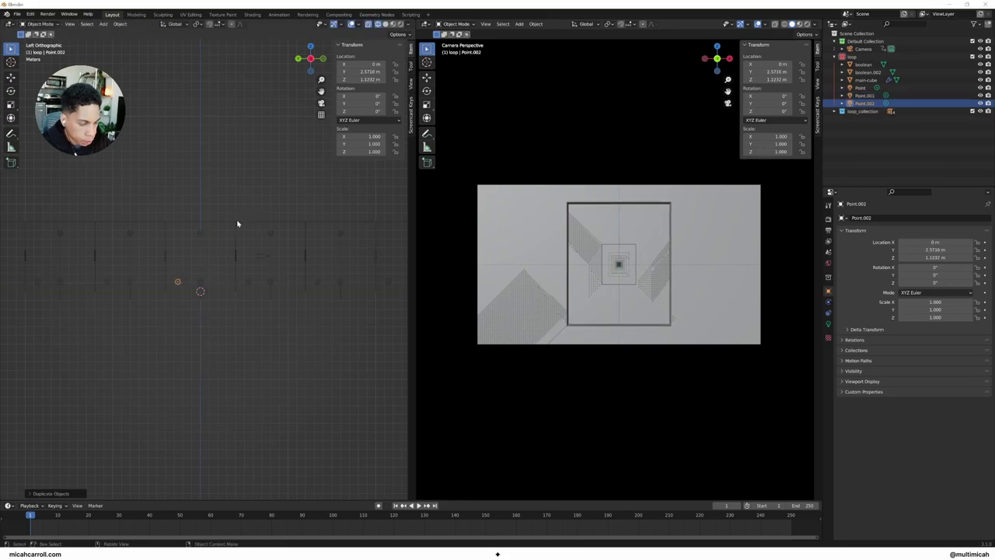
key("g")
key("z")
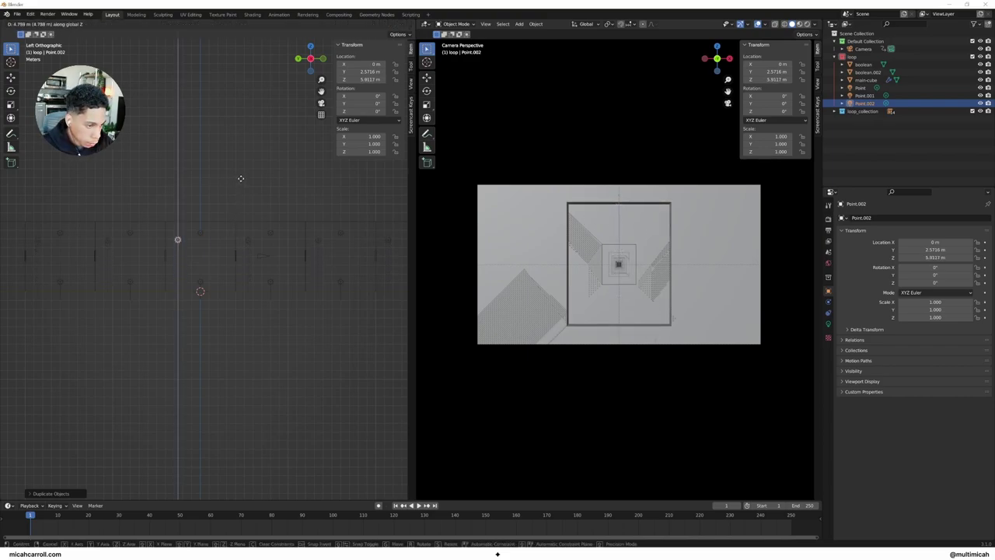
left_click(240, 178)
- Duplicate the raised point light and move the copy along Y to about -2.96 m
key("shift+d")
key("y")
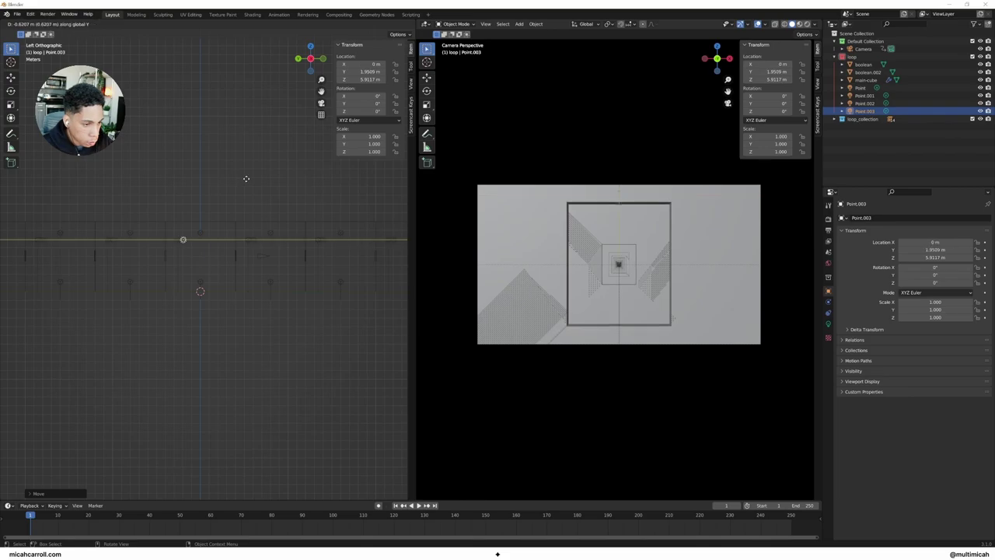
left_click(289, 182)
- Switch the camera viewport's shading to Material Preview
mouse_move(284, 193)
middle_mouse_down()
mouse_move(217, 215)
mouse_move(184, 209)
mouse_move(311, 218)
middle_mouse_up()
key("z")
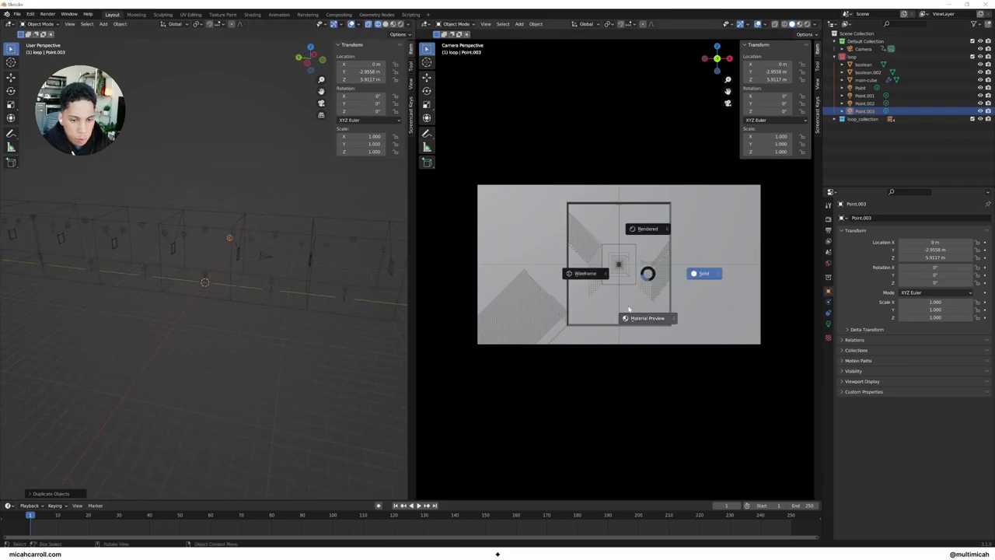
left_click(627, 329)
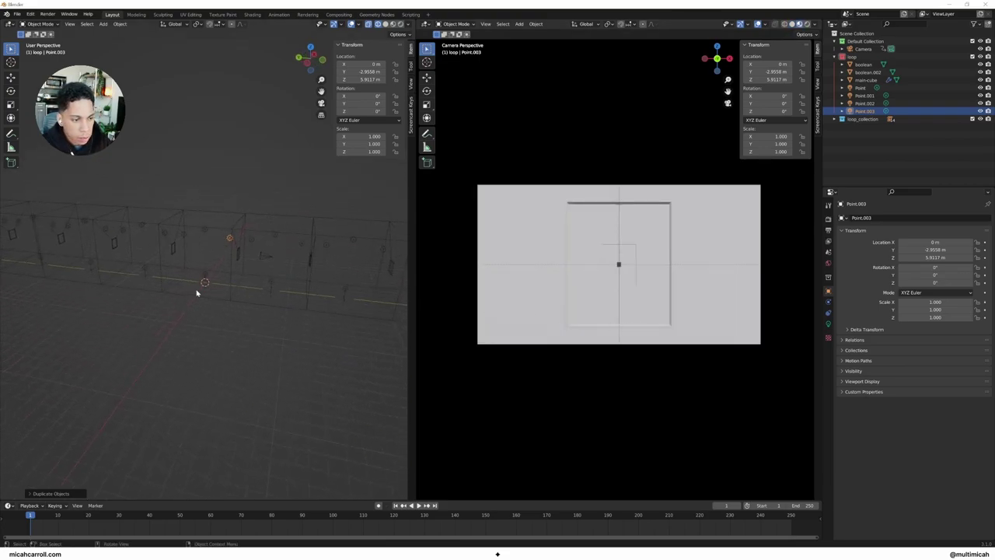
- Set the upper central point light's power to 50 W and its colour to a saturated blue
mouse_move(197, 293)
middle_mouse_down()
mouse_move(231, 285)
mouse_move(207, 282)
middle_mouse_up()
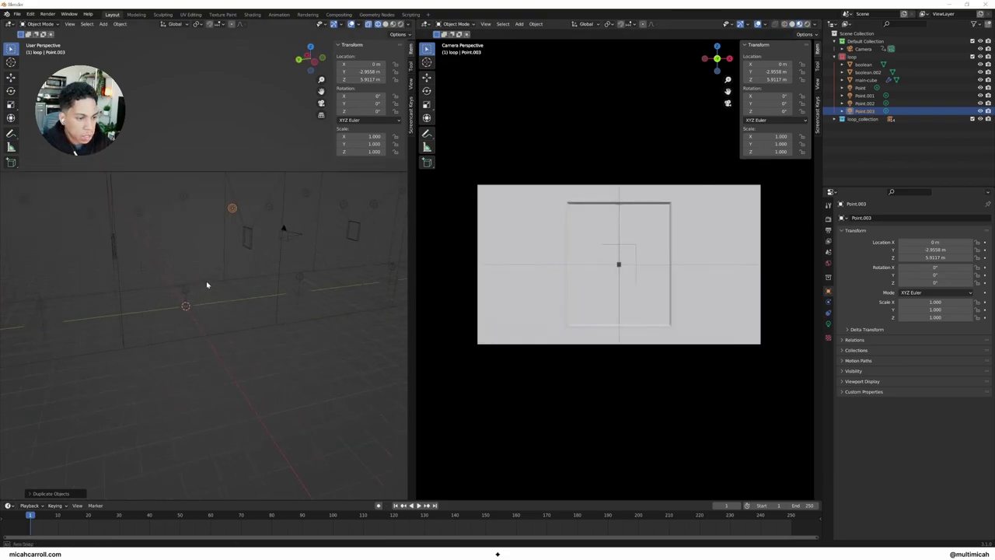
left_click(191, 203)
left_click(828, 323)
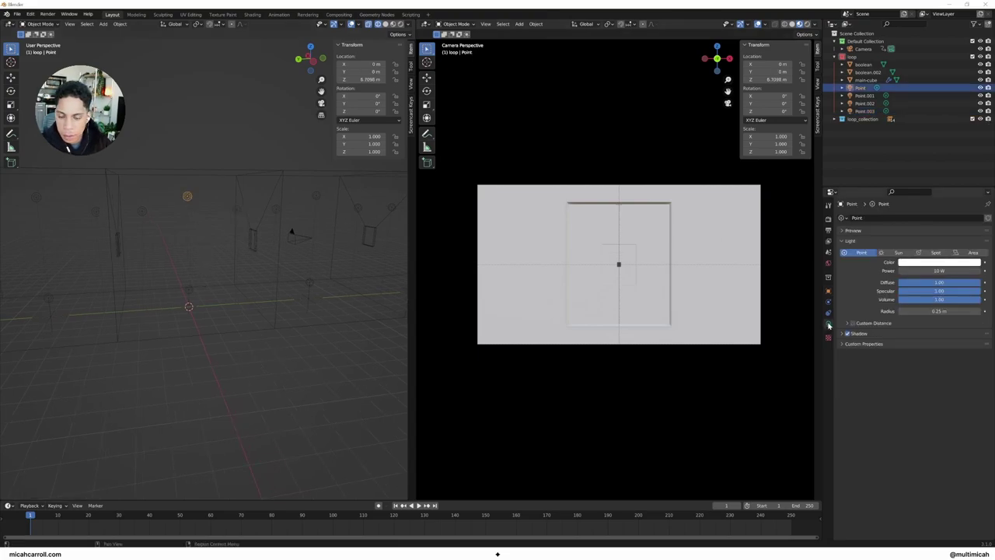
left_click(922, 271)
type("50")
key("Return")
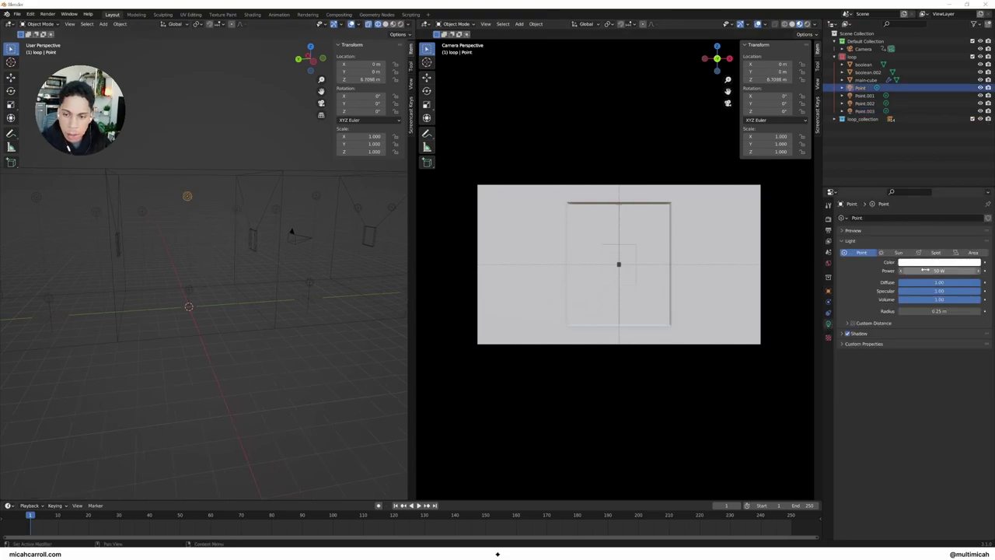
left_click(932, 262)
left_click_drag(950, 181, 956, 171)
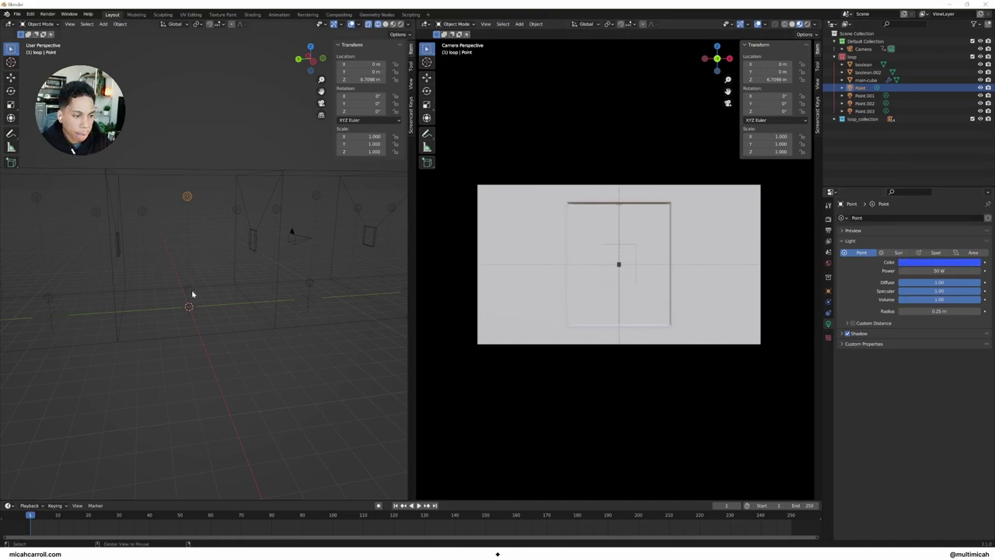
- Switch to Firefox and open coolors.co in a new browser tab
key("alt+Tab")
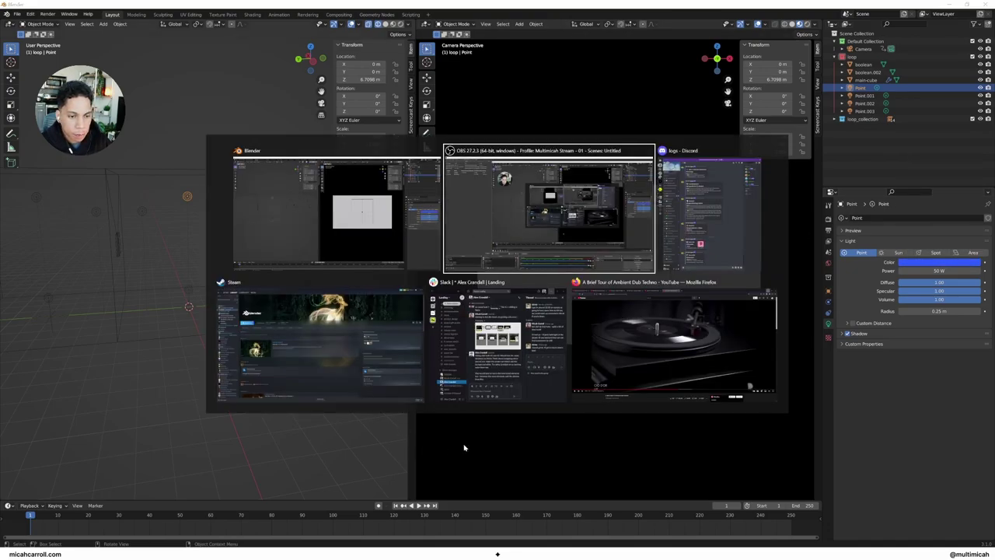
left_click(622, 378)
left_click(532, 8)
left_click(532, 25)
type("coolors.co/")
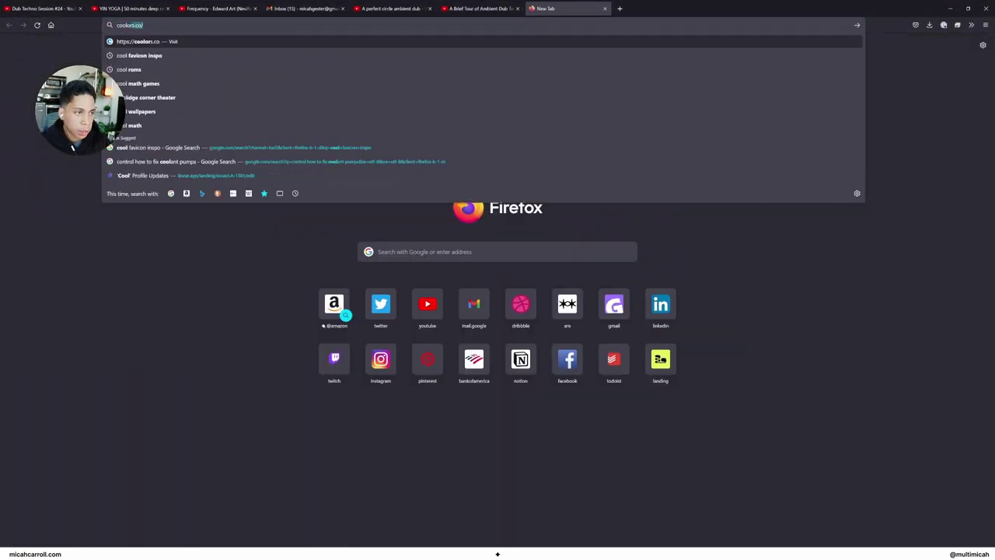
key("Return")
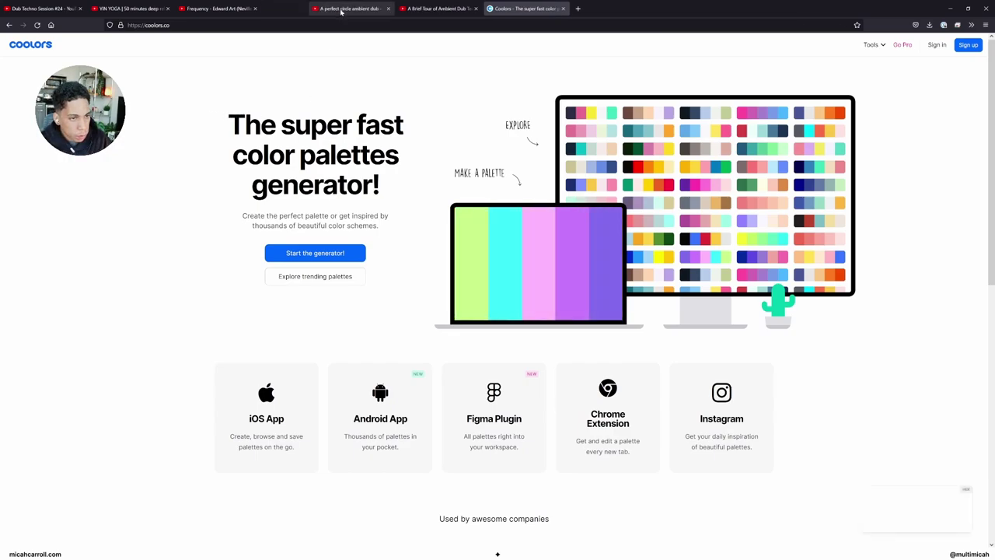
left_click(343, 8)
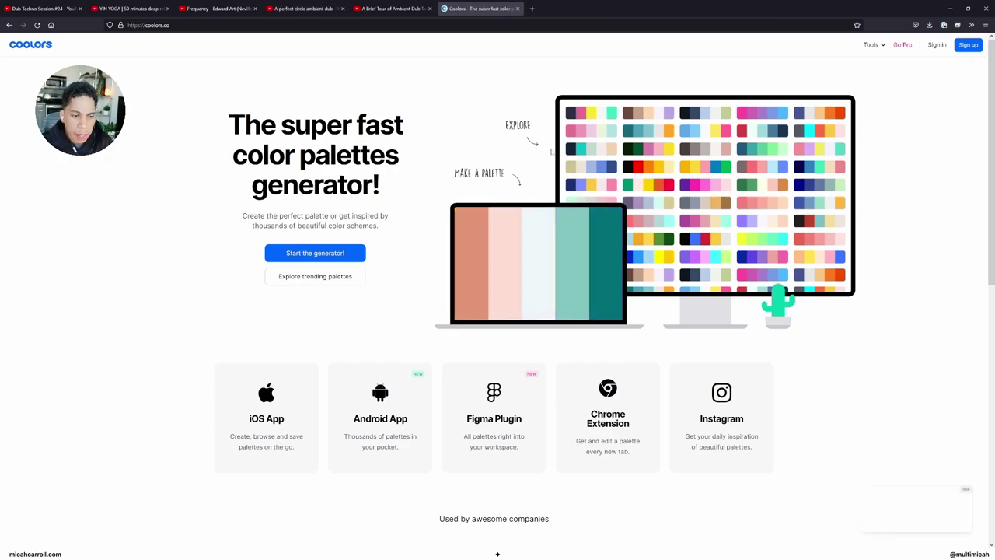
- Filter the trending palettes by Vibrant and copy the hex code of the peach swatch in the grey, peach and navy palette
left_click(331, 277)
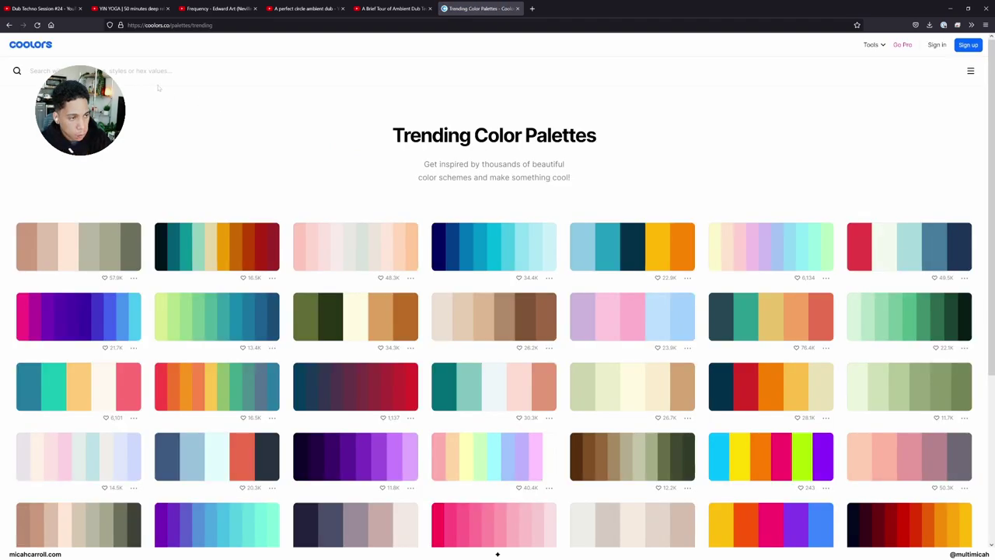
left_click(159, 72)
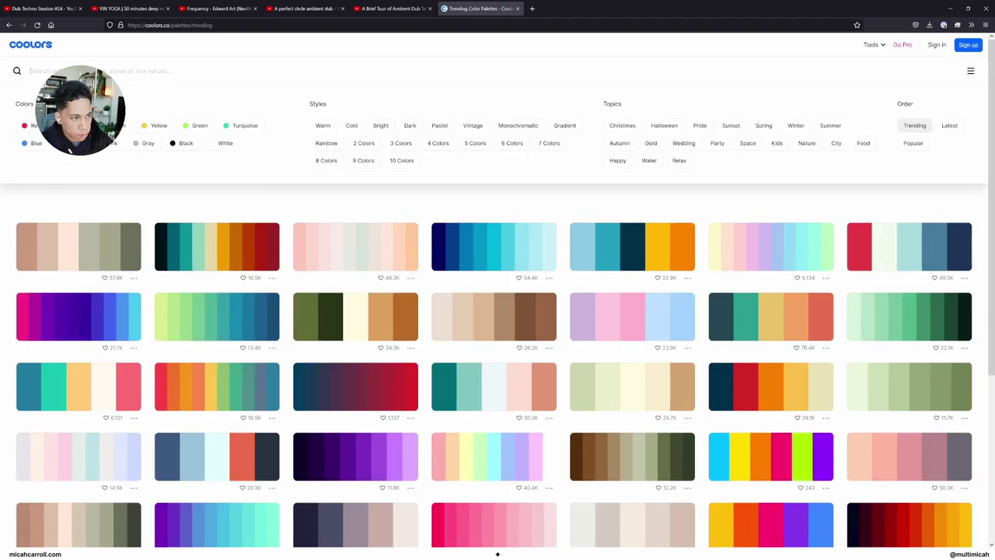
key("Return")
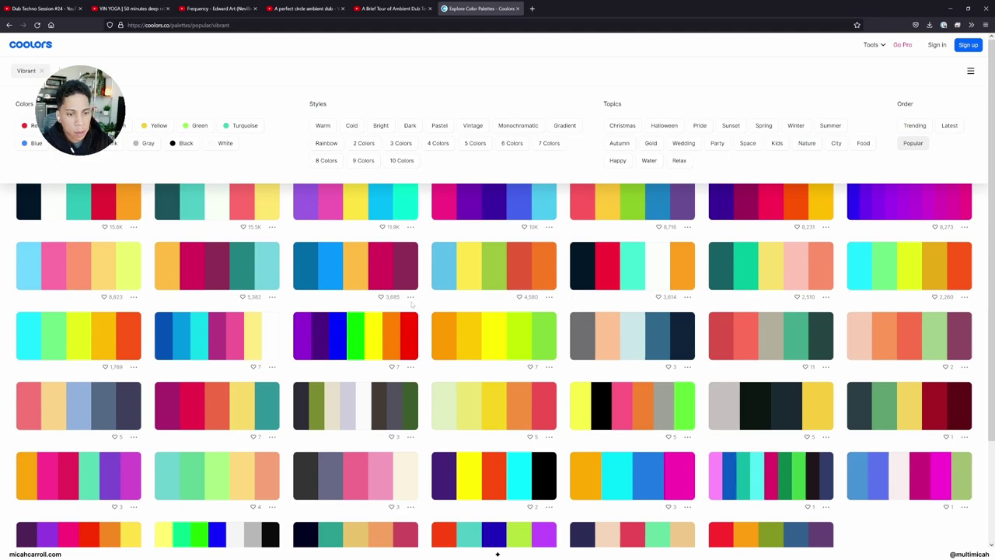
left_click(430, 310)
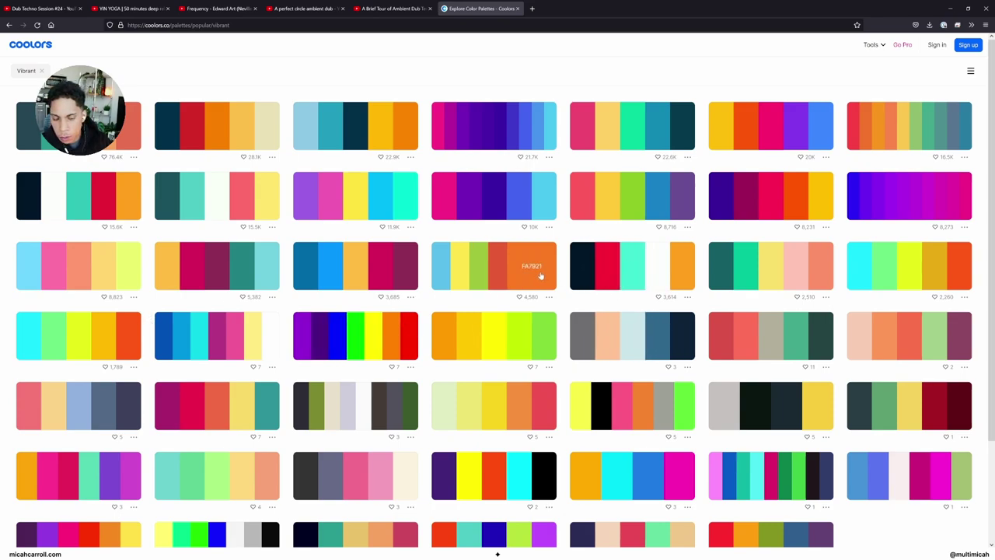
left_click(610, 342)
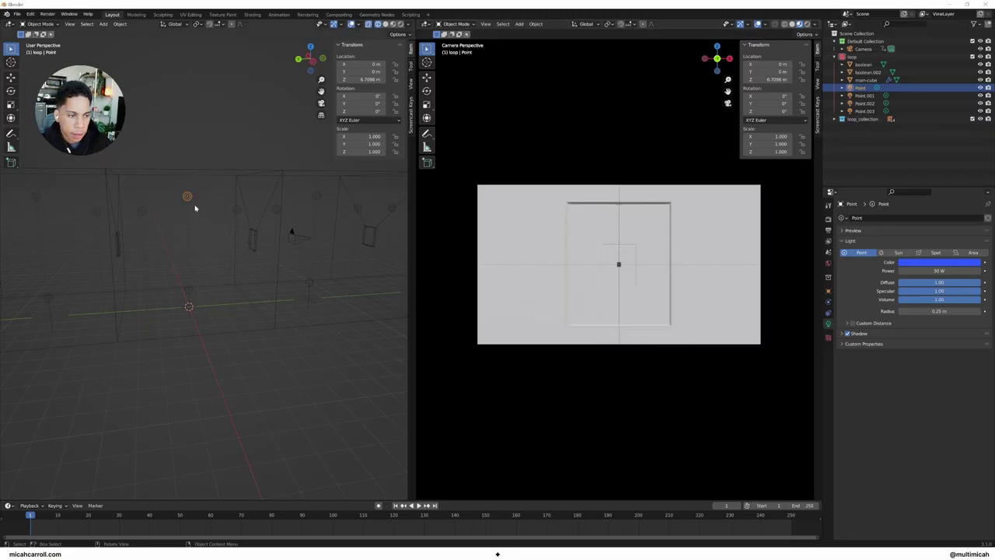
- Back in Blender, apply the copied peach hex colour to Point.002 and set its power to 50 W
left_click(142, 211)
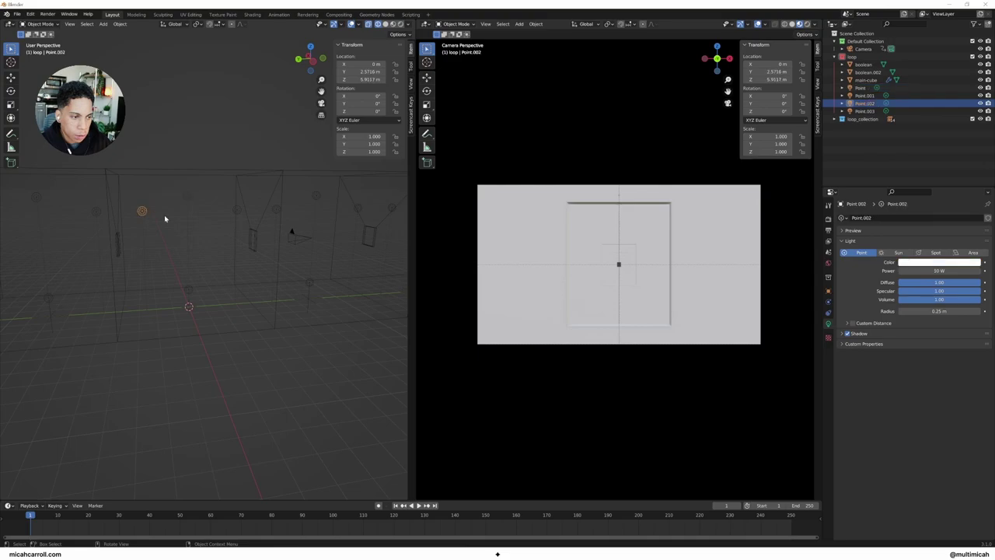
left_click(955, 262)
left_click(967, 223)
left_click(951, 236)
key("ctrl+v")
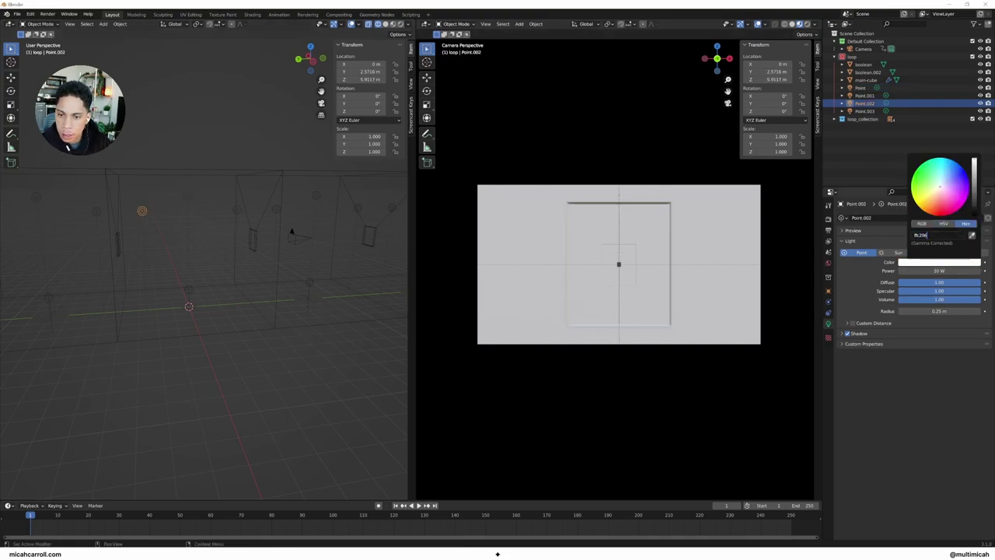
key("Return")
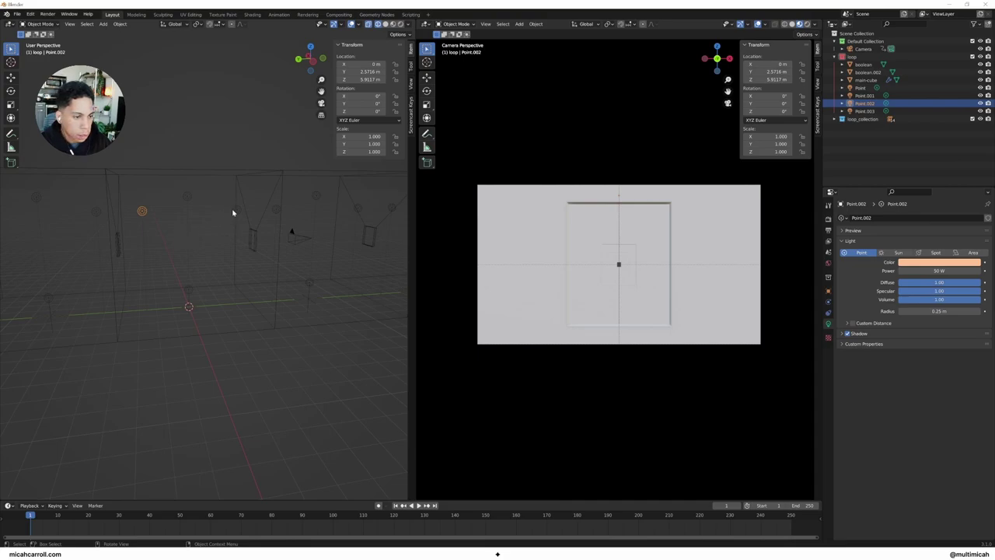
- Give Point.003 the steel-blue hex colour from the same palette and set its power to 50 W
left_click(232, 212)
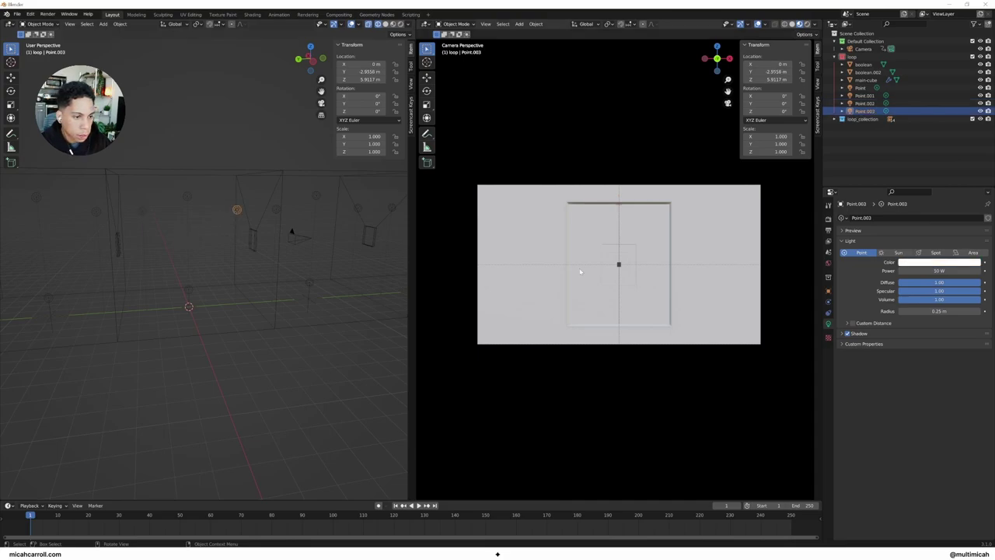
left_click(923, 262)
left_click(965, 224)
left_click(943, 235)
key("ctrl+v")
key("Return")
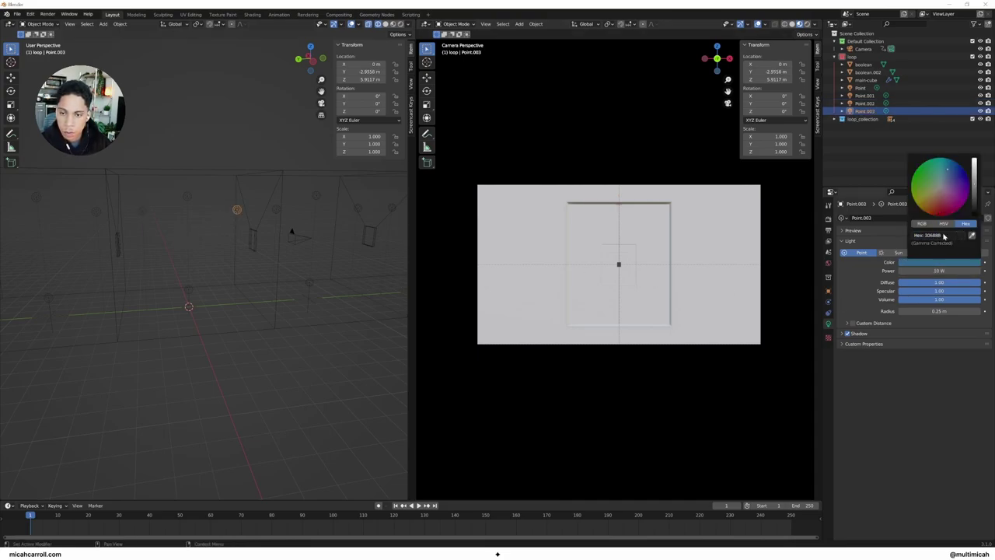
left_click(942, 270)
type("50")
key("Return")
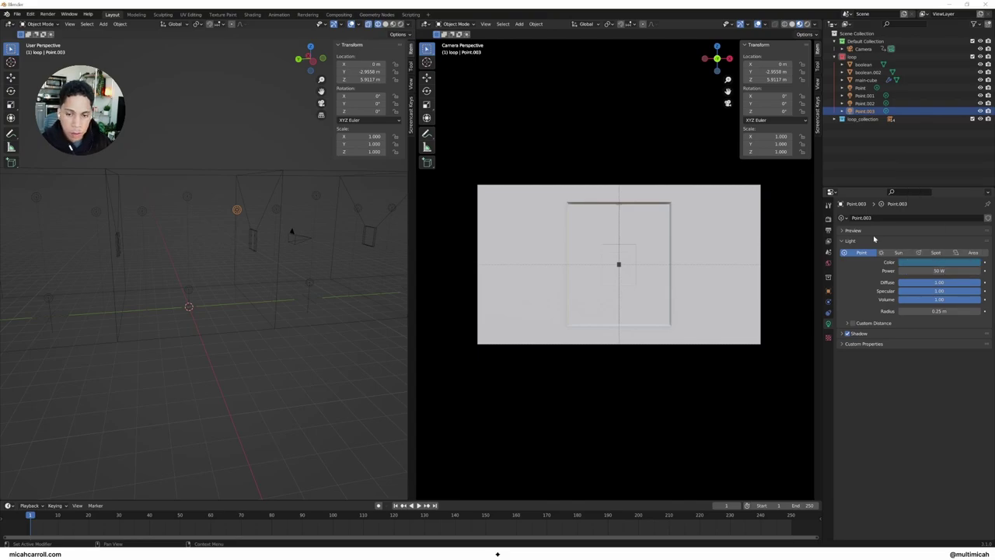
- Select Point.001, copy the pale blue swatch's hex code from the same Coolors palette in Firefox, and return to Blender
left_click(189, 291)
key("alt+Tab")
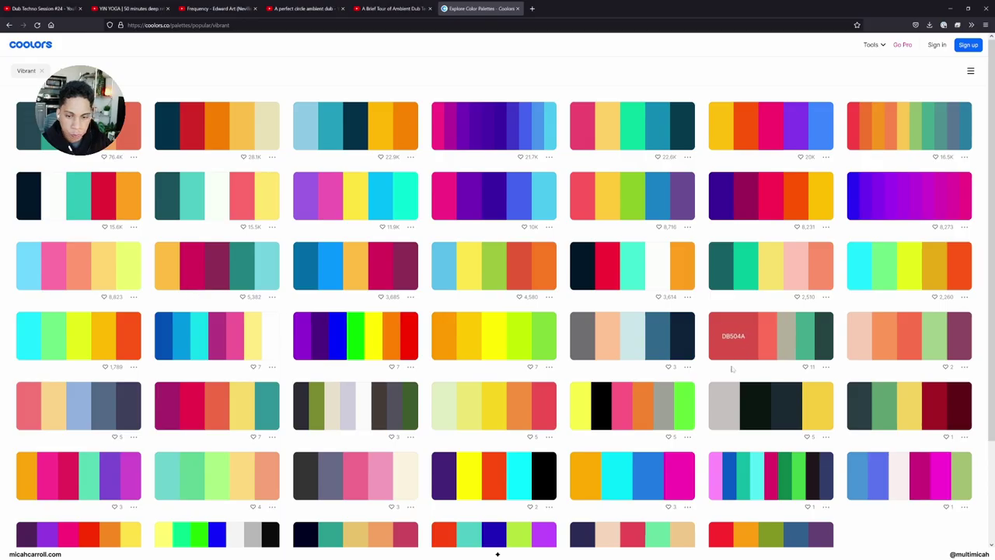
left_click(623, 339)
key("alt+Tab")
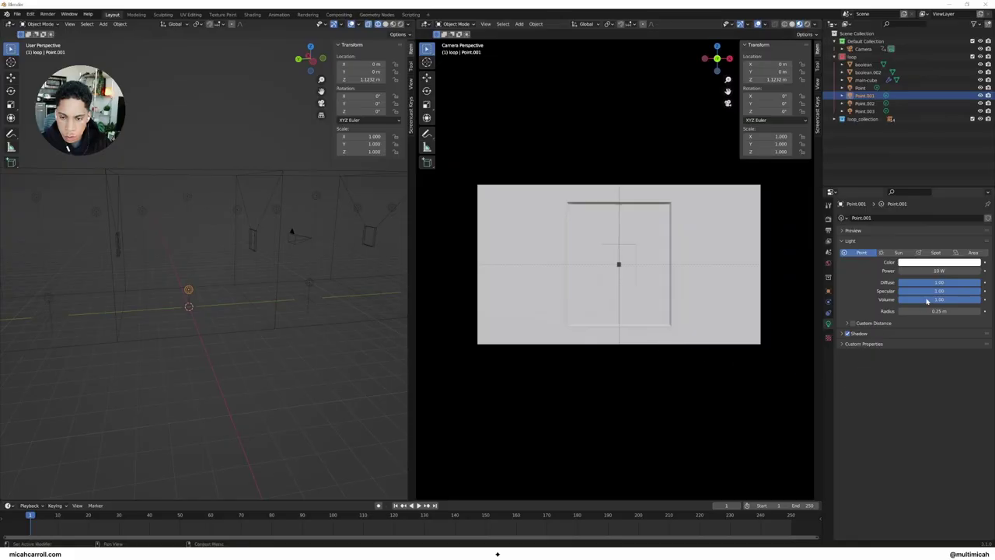
- Apply the copied pale blue hex colour to Point.001 and set its power to 50 W
left_click(940, 262)
left_click(929, 235)
key("ctrl+v")
key("Return")
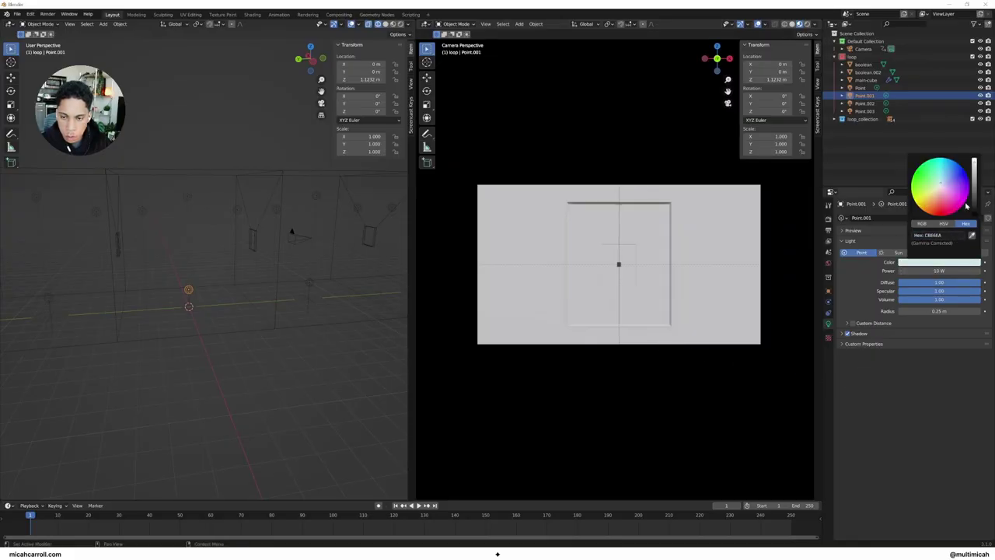
left_click(957, 271)
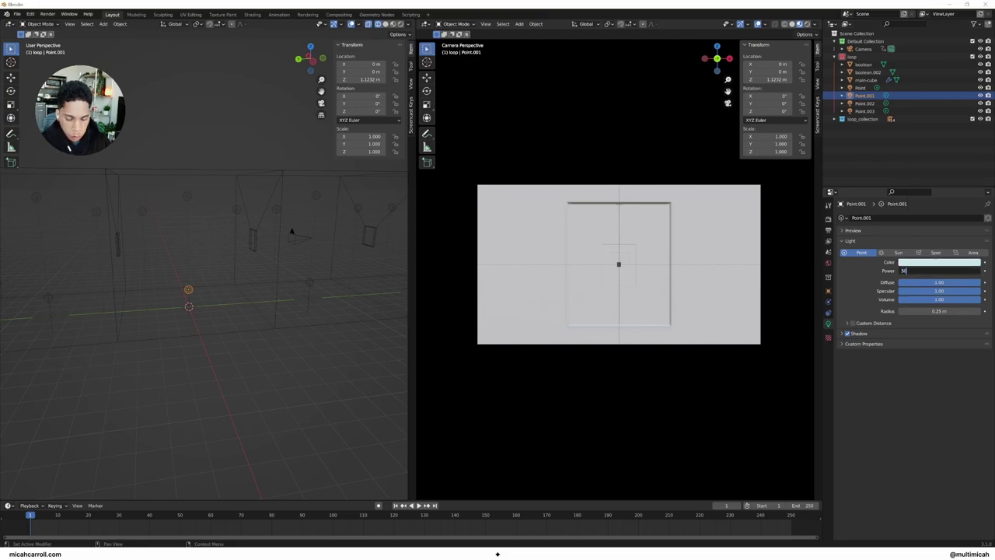
type("50")
key("Return")
- Check the colour and power of Point.002, Point.001 and Point.003 in turn
left_click(141, 213)
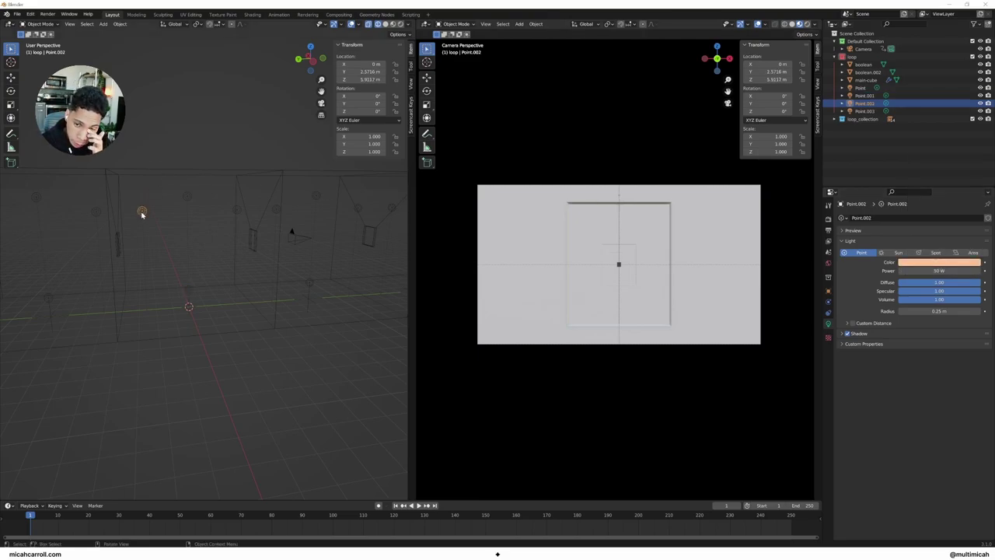
left_click(189, 291)
left_click(237, 211)
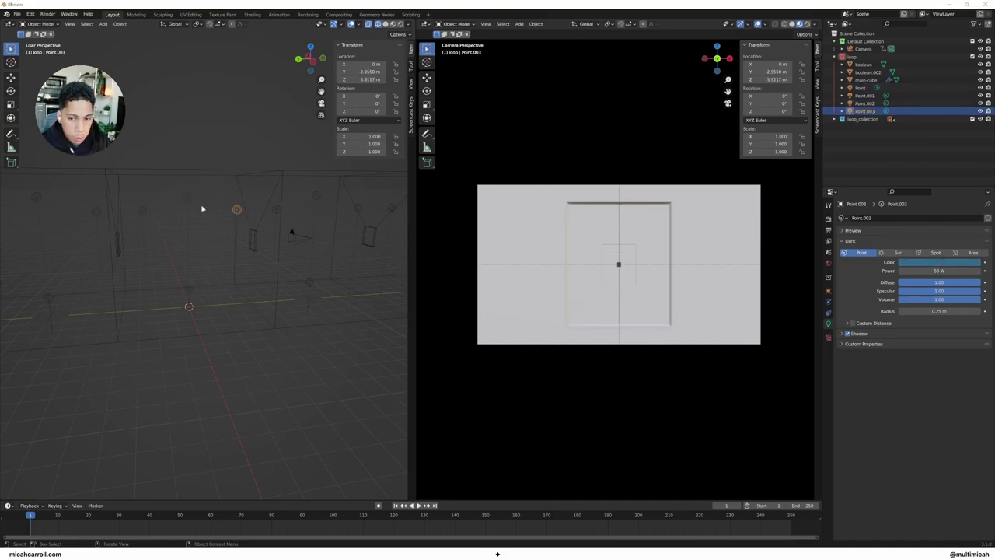
- Copy the turquoise swatch 41EAD4 from Coolors in Firefox and apply it as the upper central point light's colour in Blender
key("alt+Tab")
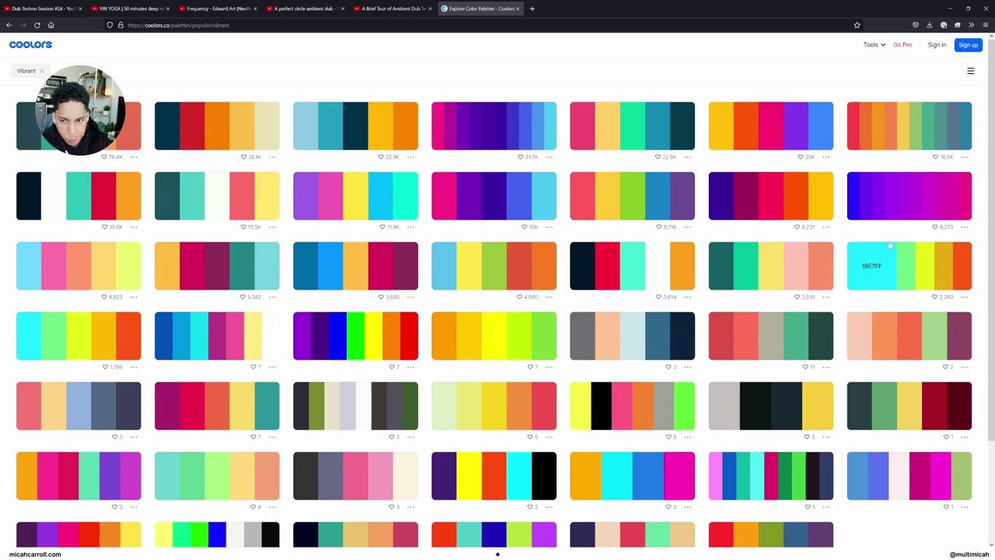
left_click(638, 269)
key("alt+Tab")
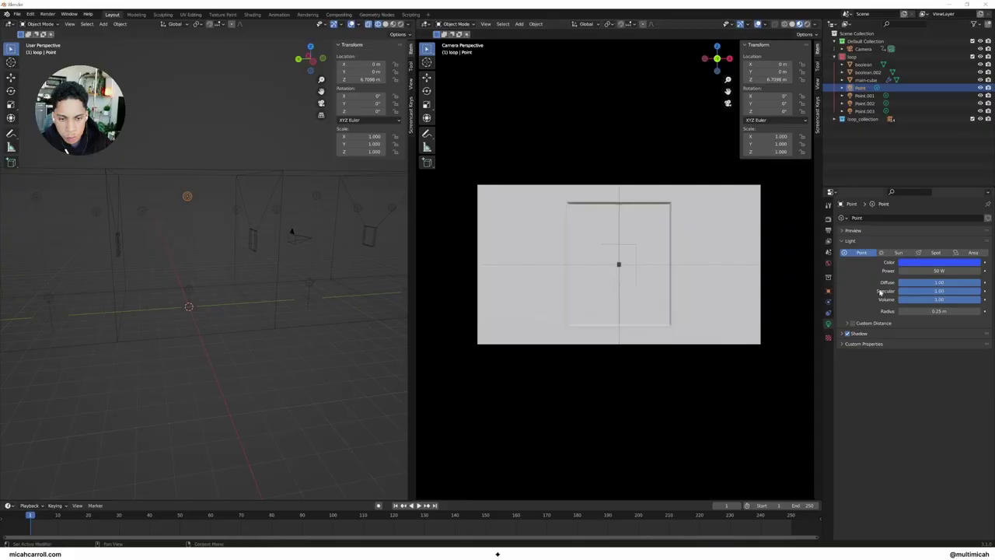
left_click(958, 263)
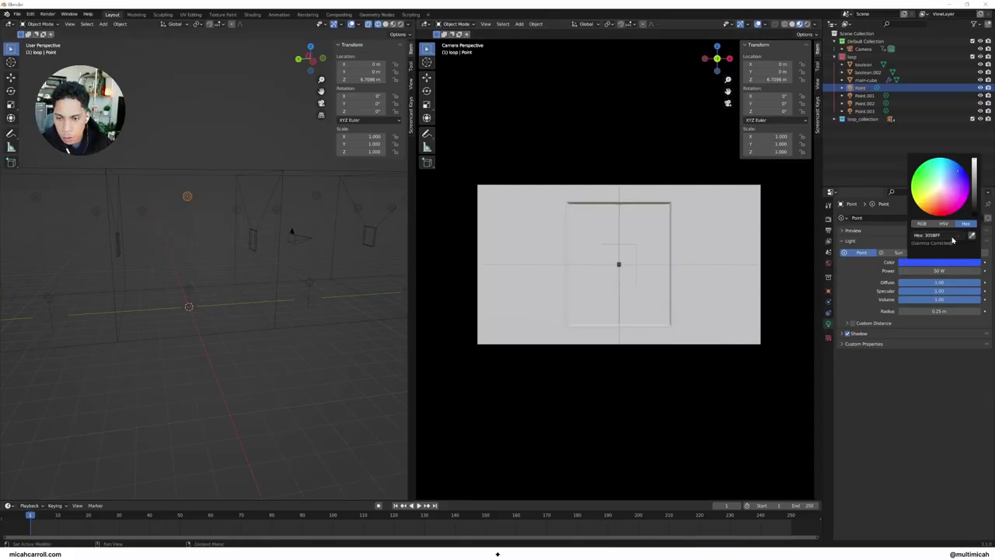
left_click(953, 238)
key("ctrl+v")
key("Return")
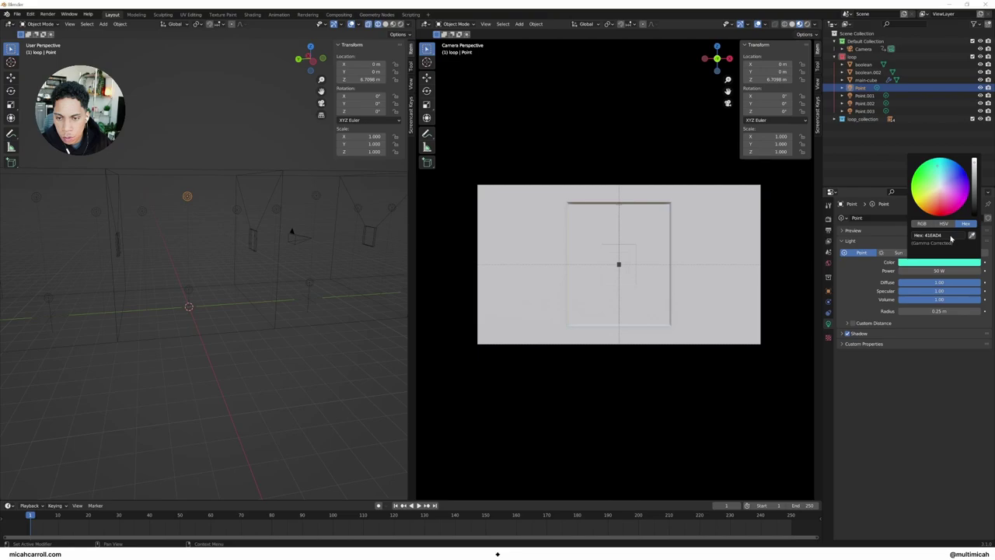
- Close the light's colour picker and switch the camera viewport to rendered shading
left_click(613, 286)
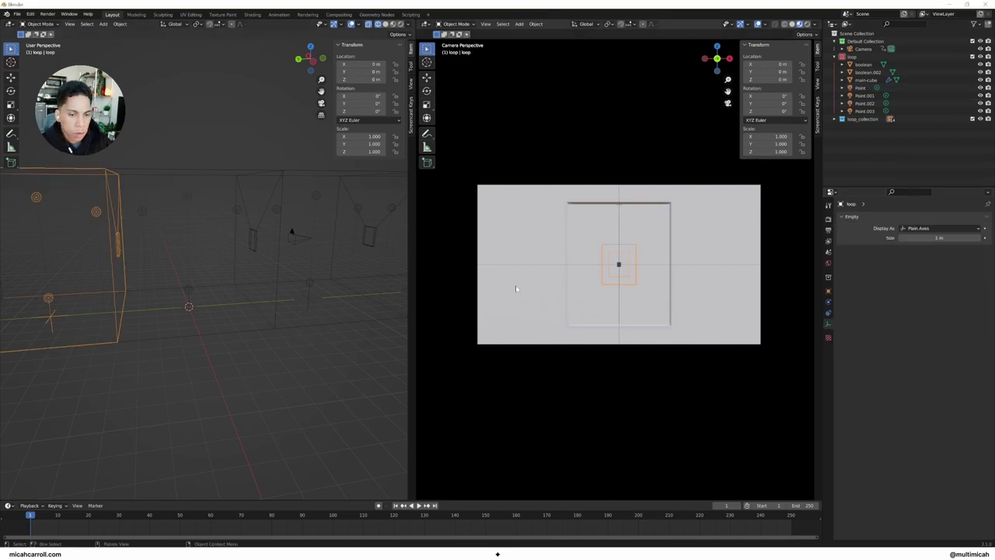
left_click(282, 361)
key("z")
left_click(653, 166)
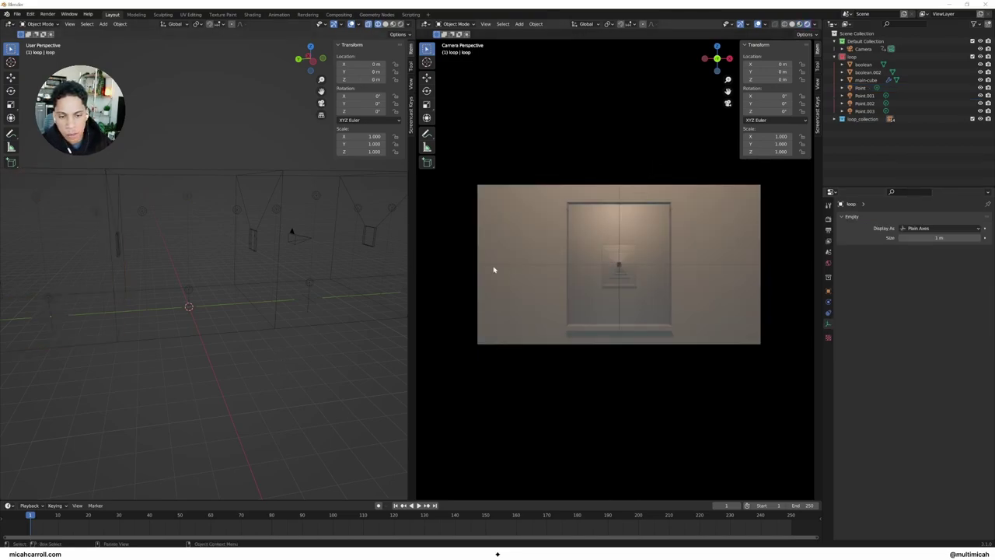
- Check the colours of Point.002, Point and Point.003, and play the animation in the rendered camera view
left_click(141, 211)
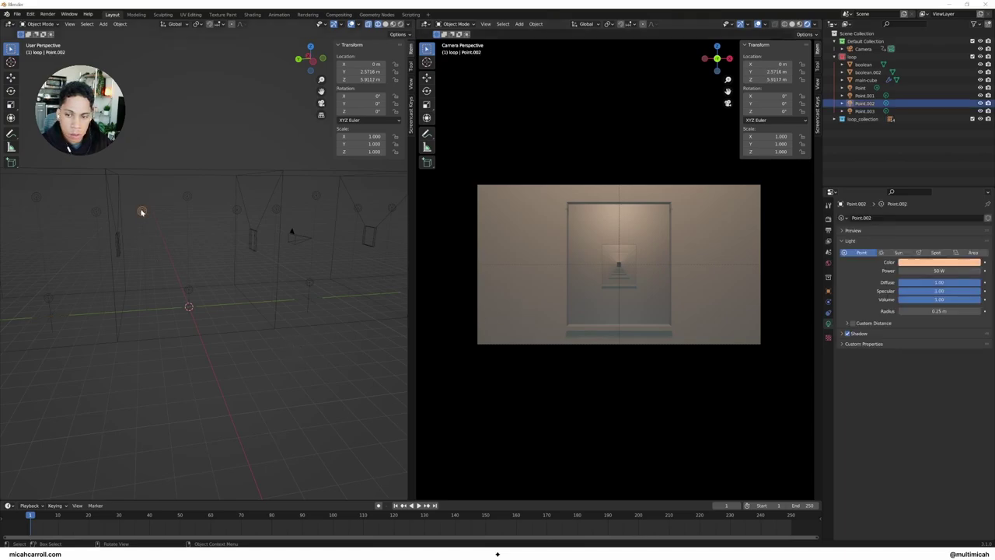
left_click(187, 198)
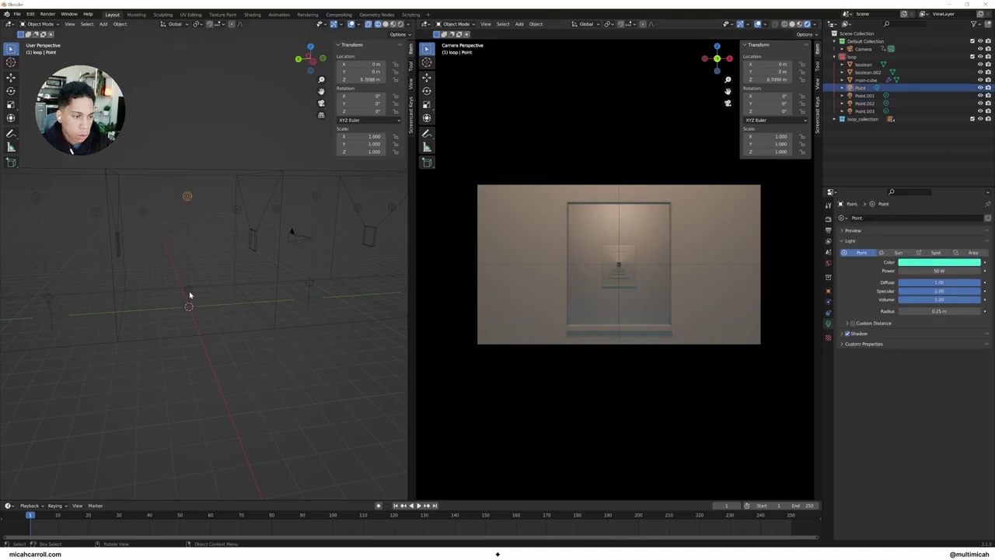
left_click(237, 210)
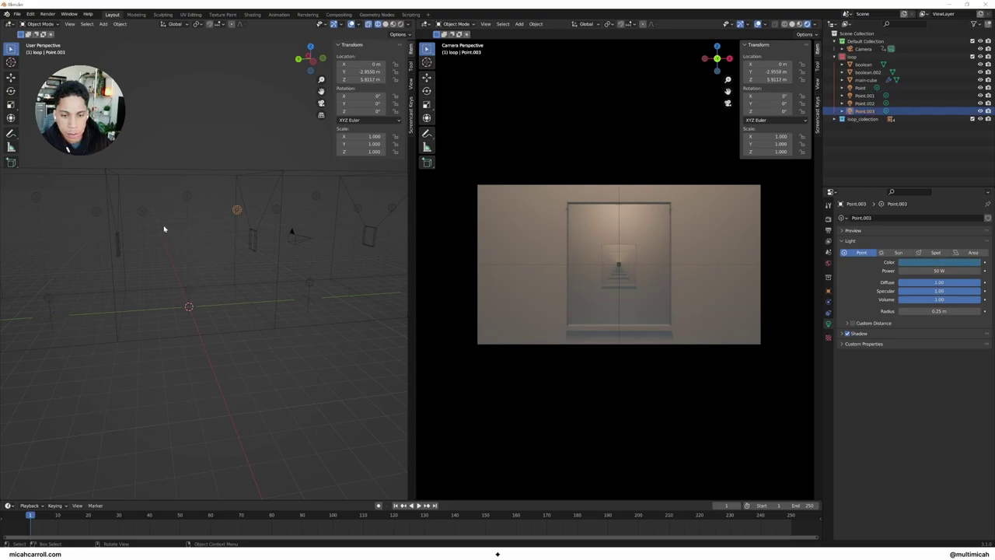
key("space")
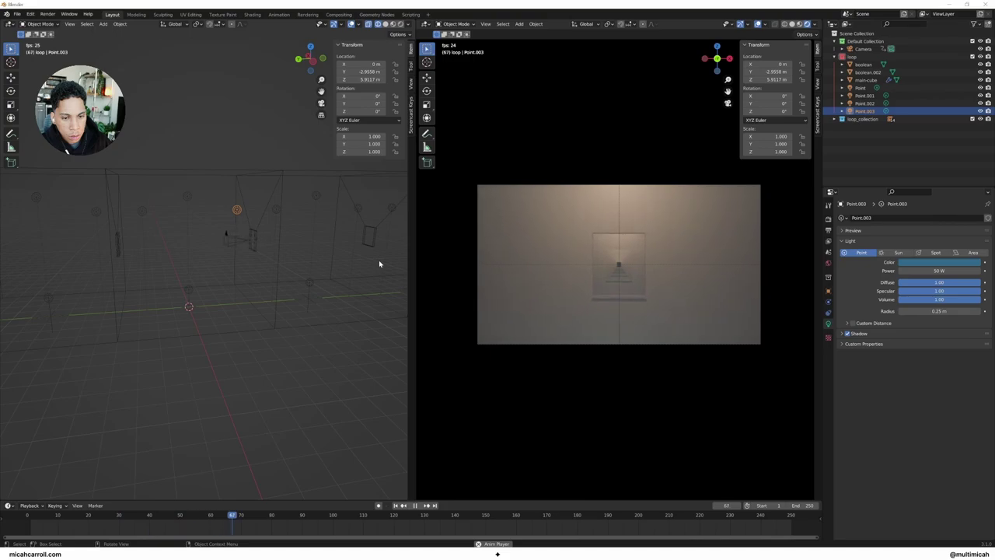
key("space")
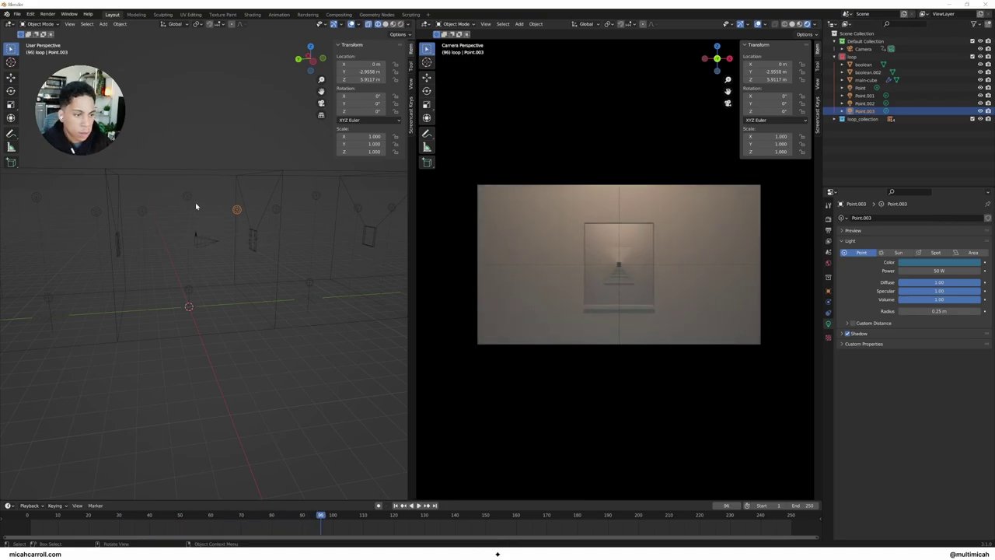
- Try lowering Point.002's power to 15 W, and set it back to 50 W
left_click(145, 210)
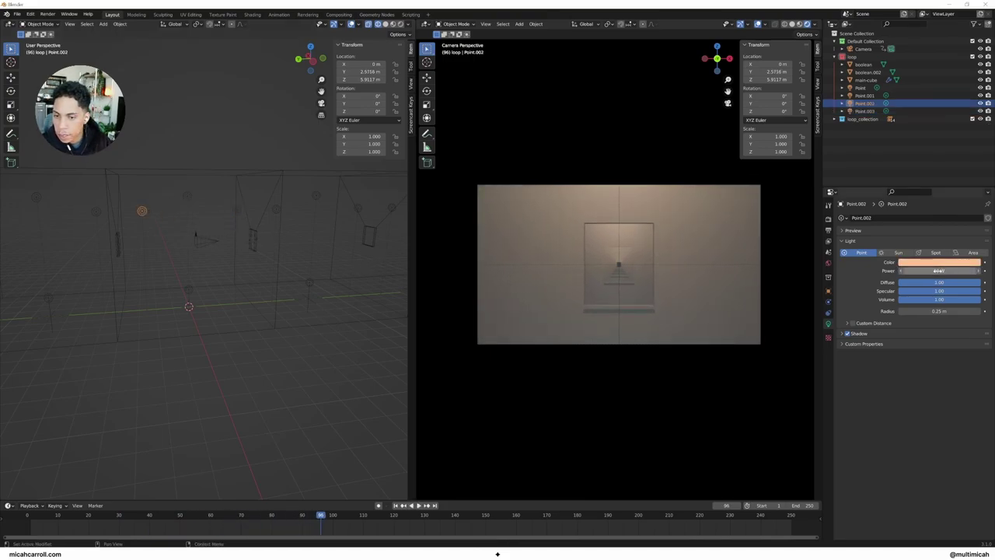
left_click_drag(938, 270, 909, 271)
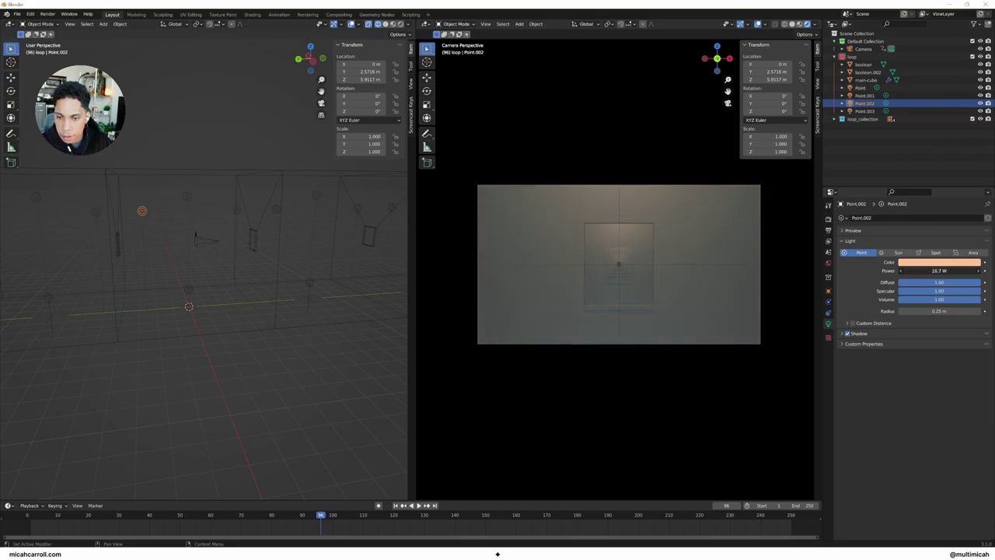
left_click(938, 271)
type("15")
key("Return")
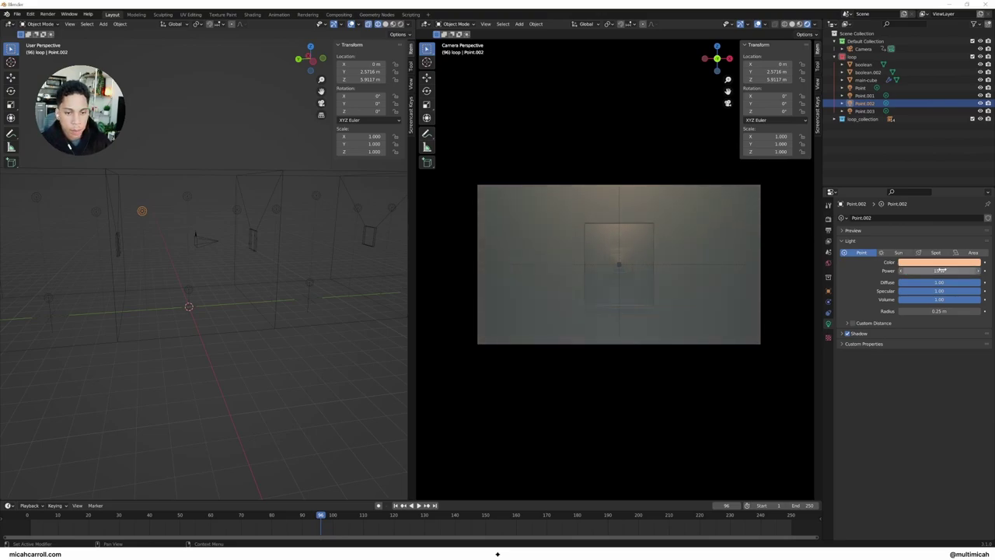
left_click(929, 271)
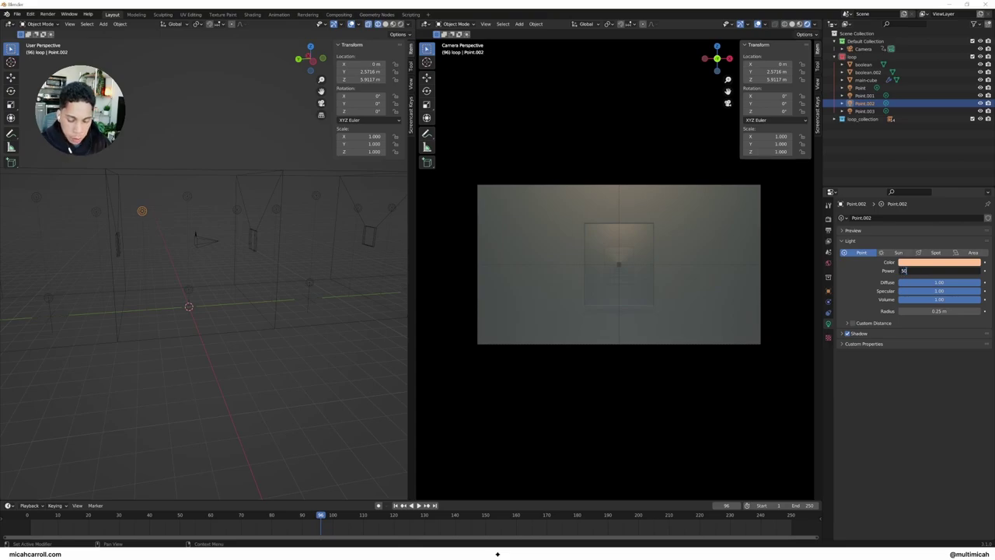
type("50")
key("Return")
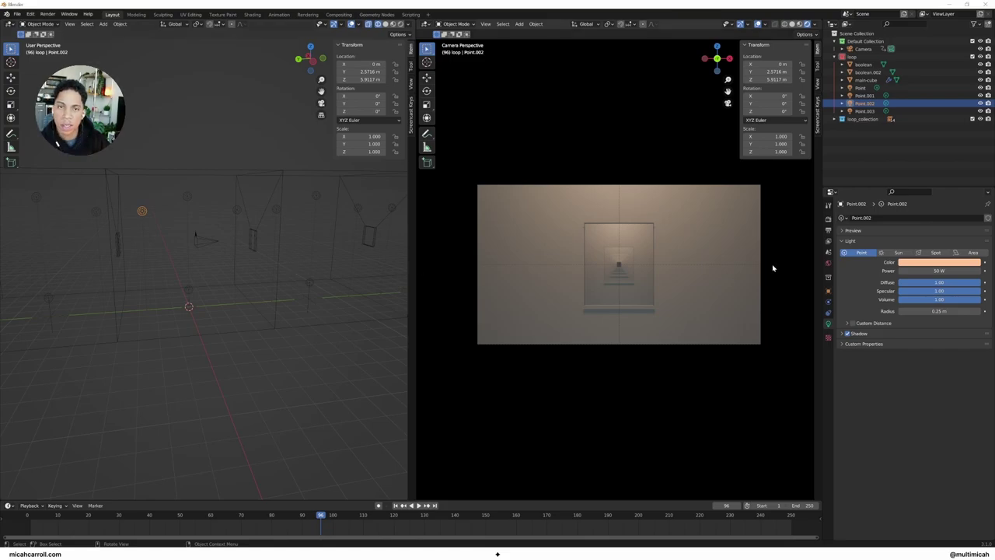
- Set the power of Point.001, the lower central light, to 100 W
left_click(733, 302)
left_click(189, 290)
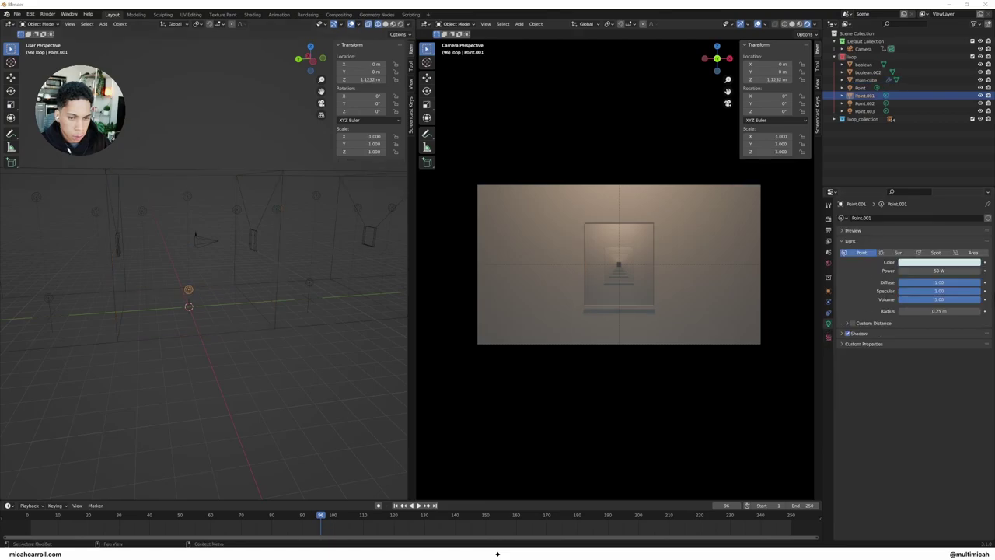
double_click(939, 269)
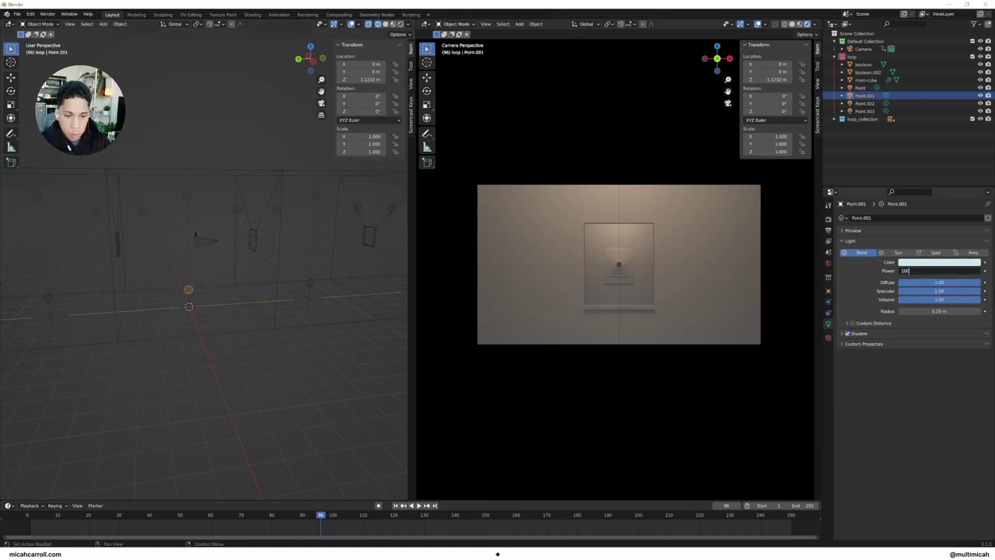
type("100")
key("Return")
- Set the upper central Point light's power to 100 W and change its colour to a saturated blue
left_click(188, 197)
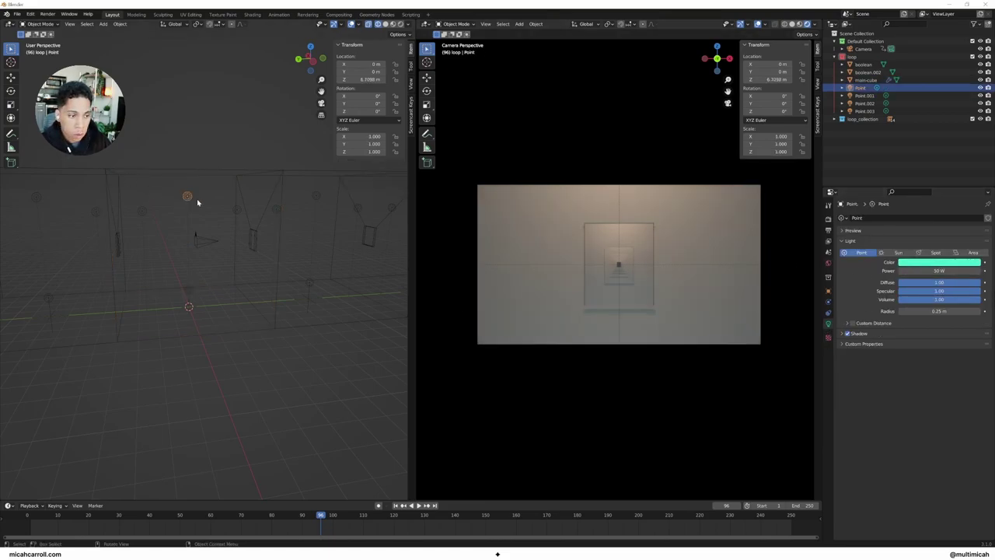
double_click(906, 271)
type("100")
key("Return")
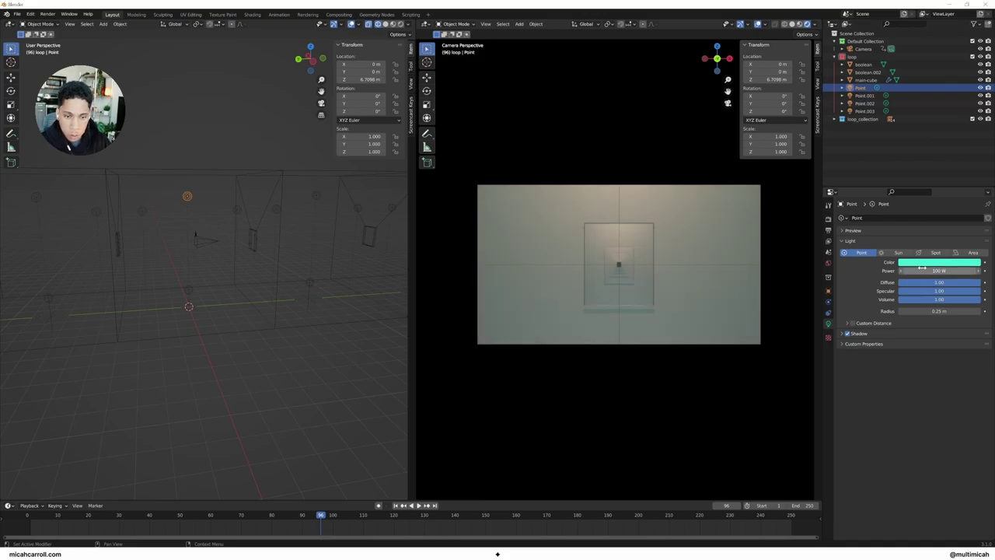
left_click(940, 262)
left_click(965, 170)
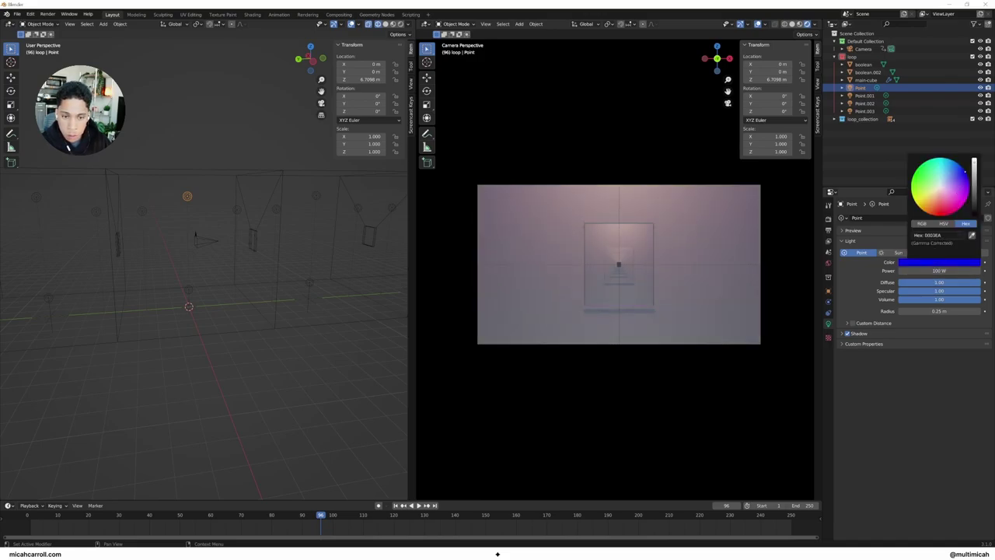
- Change Point.003's colour to a bright, fully saturated violet and set its power to 100 W
left_click(238, 211)
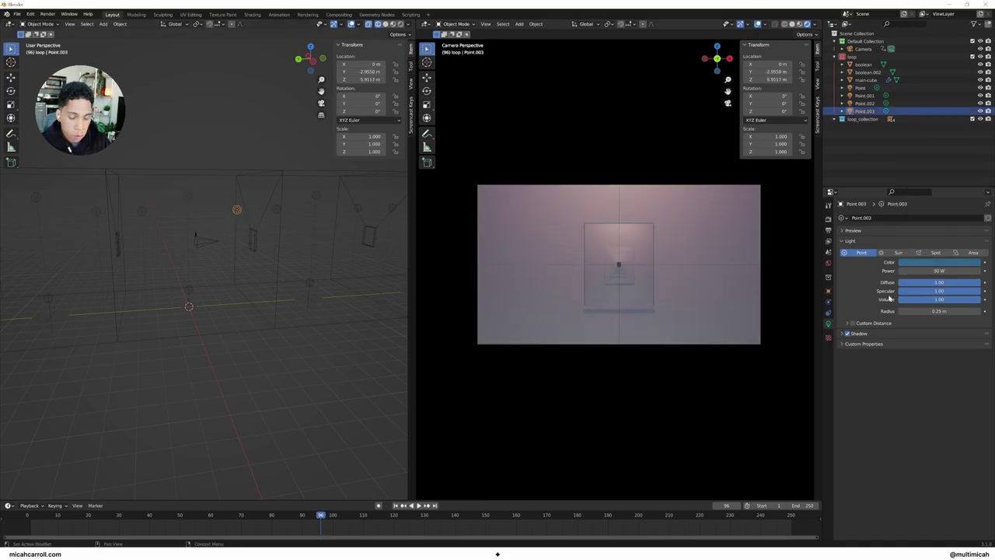
left_click(939, 262)
left_click(959, 201)
left_click_drag(958, 201, 968, 183)
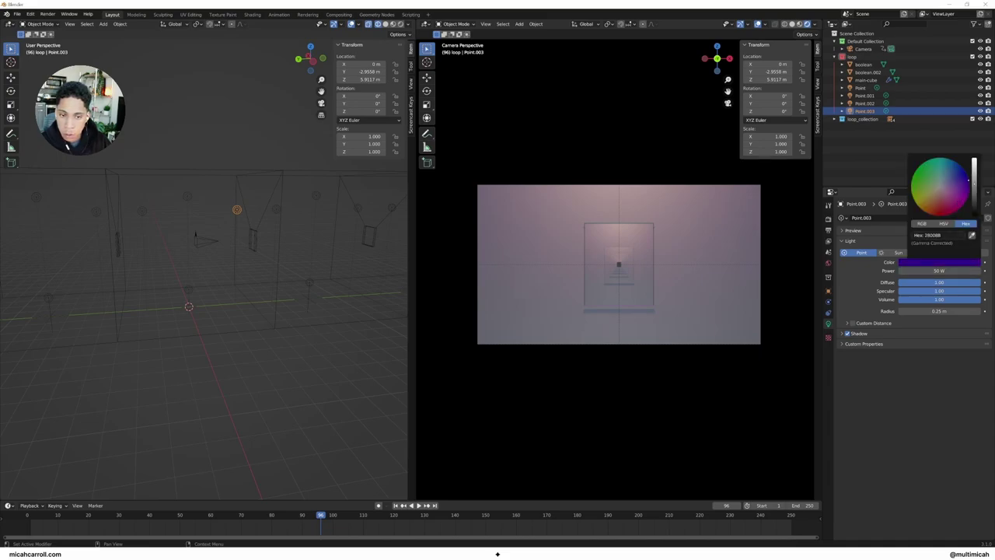
left_click(939, 271)
left_click(939, 271)
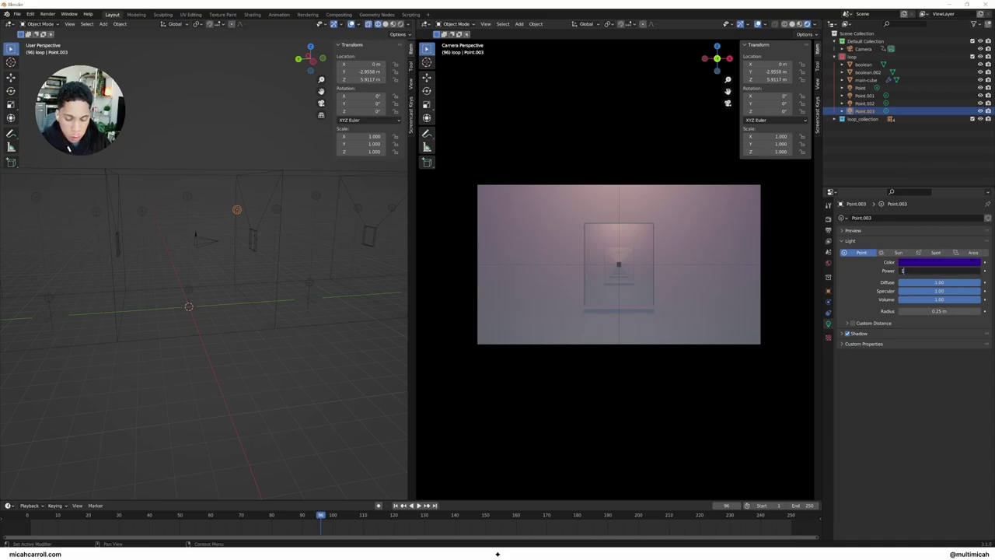
key("Return")
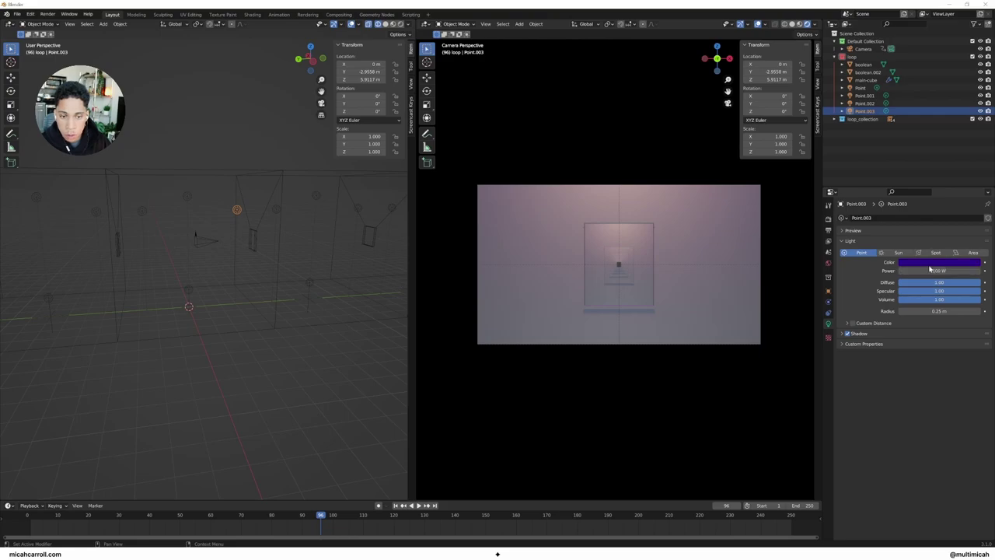
left_click(930, 263)
mouse_move(969, 182)
left_mouse_down()
mouse_move(927, 212)
mouse_move(912, 187)
mouse_move(969, 186)
mouse_move(974, 158)
left_mouse_up()
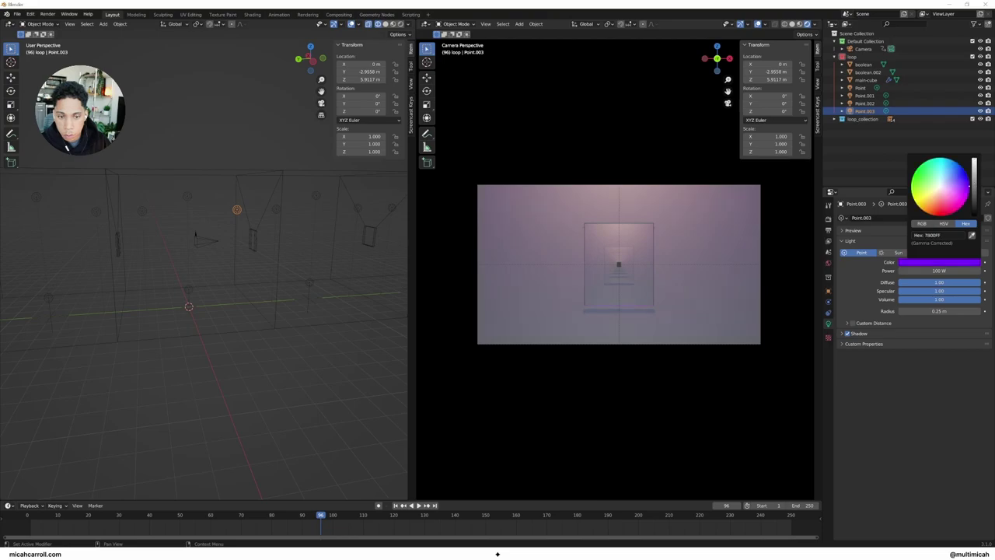
left_click(137, 430)
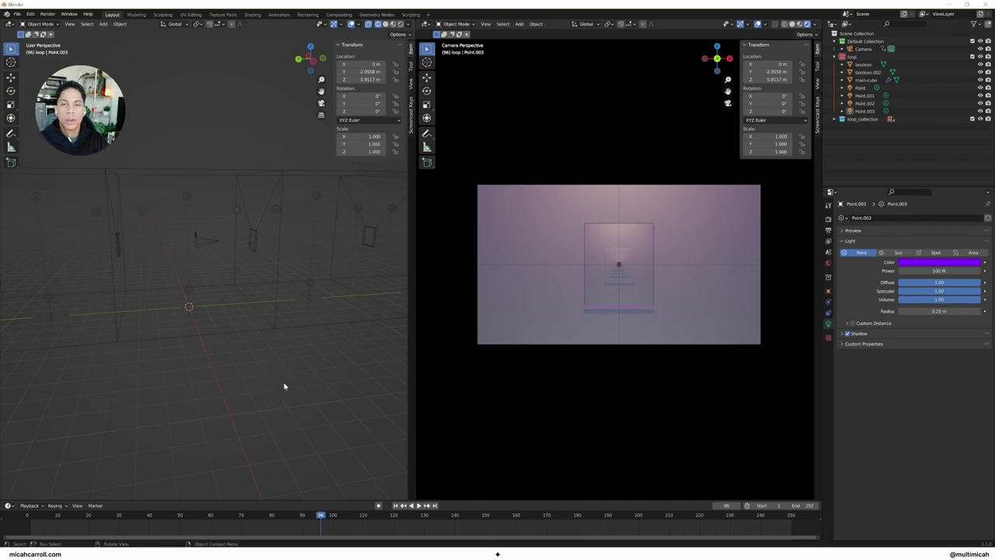
- Select main-cube, split the camera viewport horizontally, and turn the lower half into a Shader Editor
left_click(250, 333)
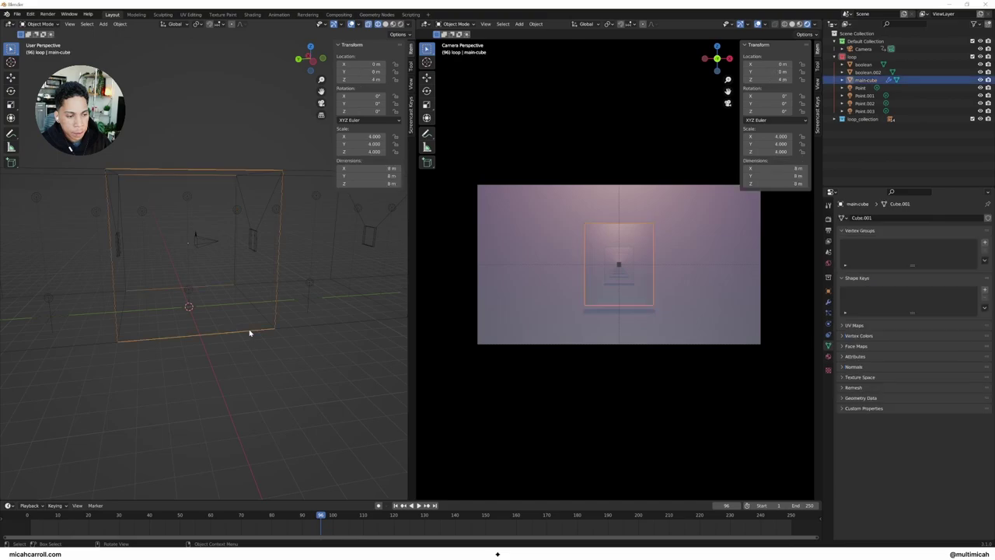
left_click(868, 73)
left_click(872, 80)
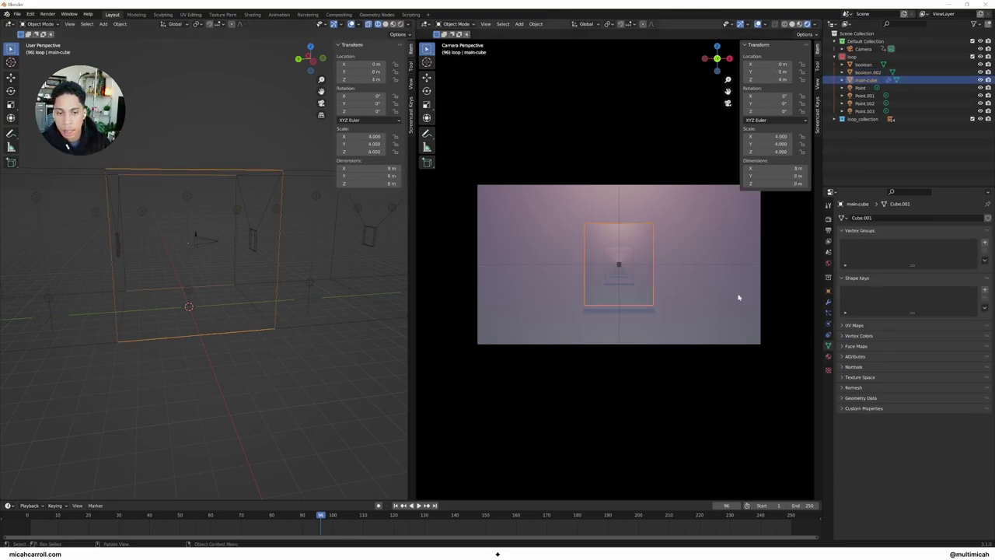
right_click(475, 505)
left_click(477, 512)
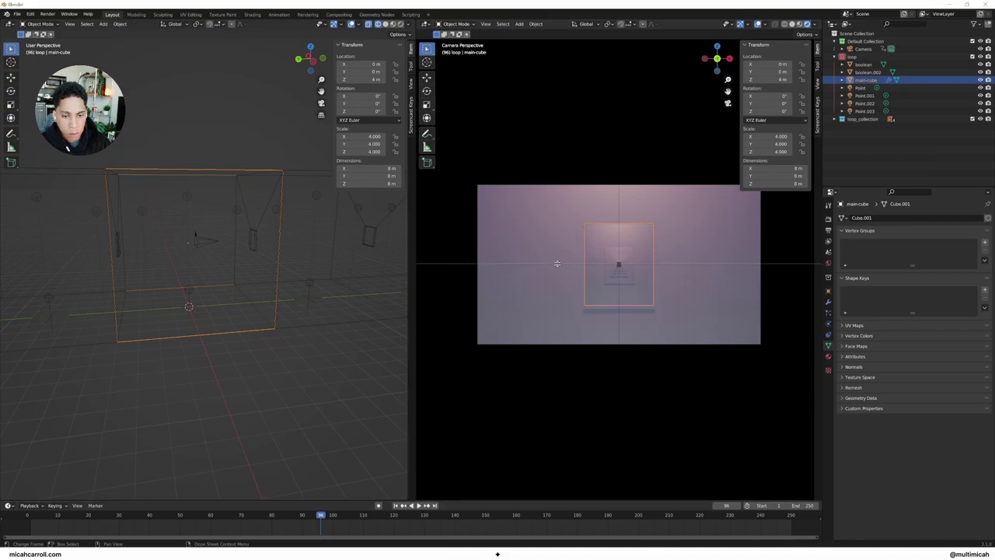
left_click(553, 263)
left_click(427, 269)
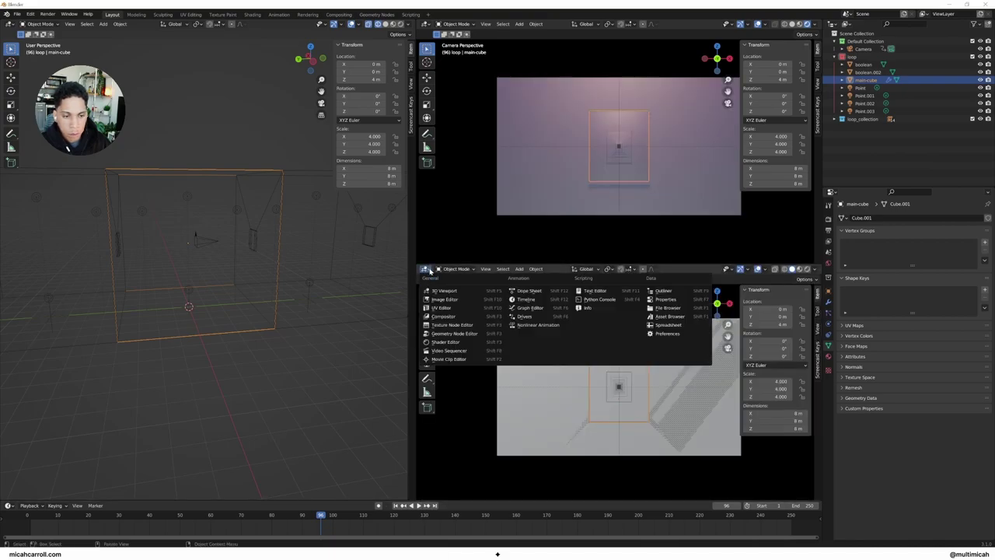
left_click(473, 343)
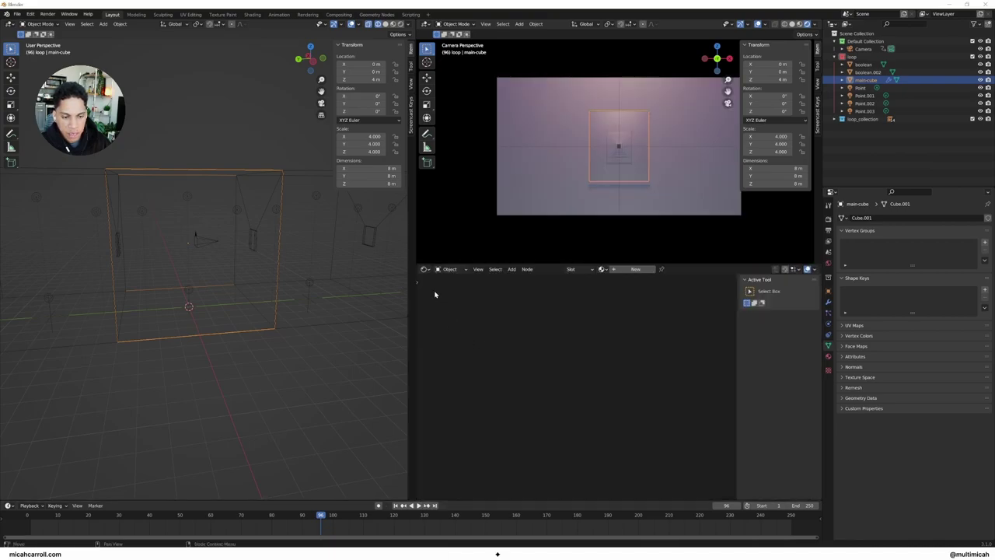
- Create a new material on main-cube and name it main-cube
left_click(634, 269)
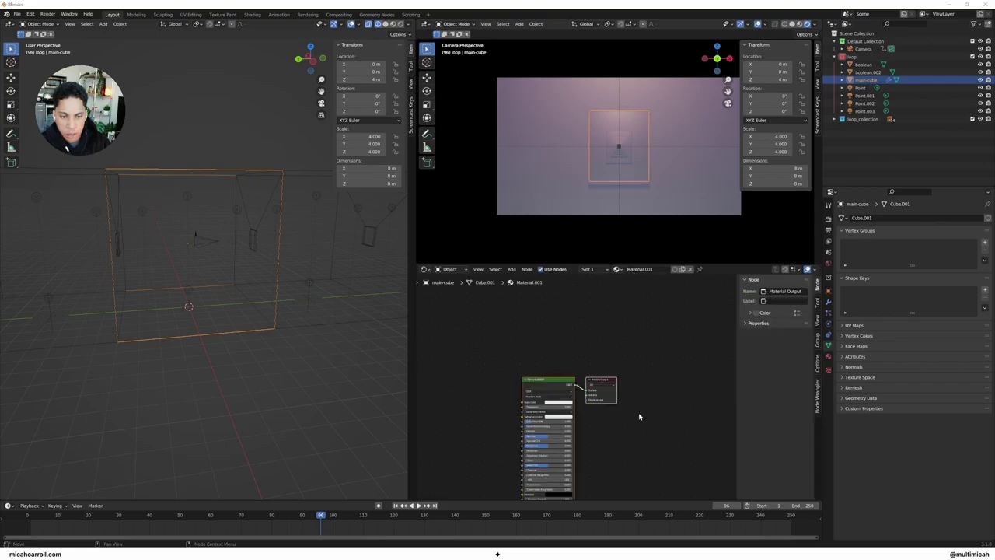
key("Home")
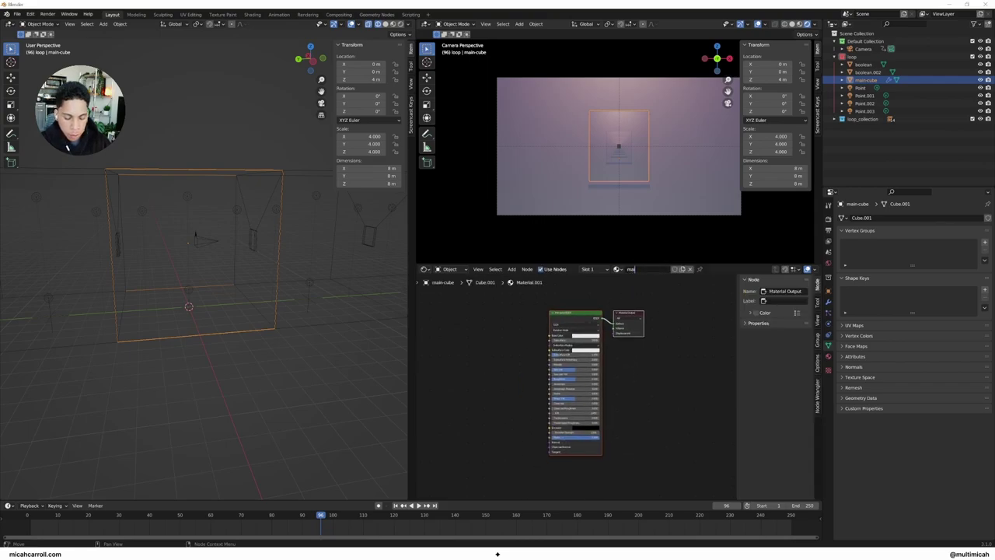
scroll(576, 381, "up", 2)
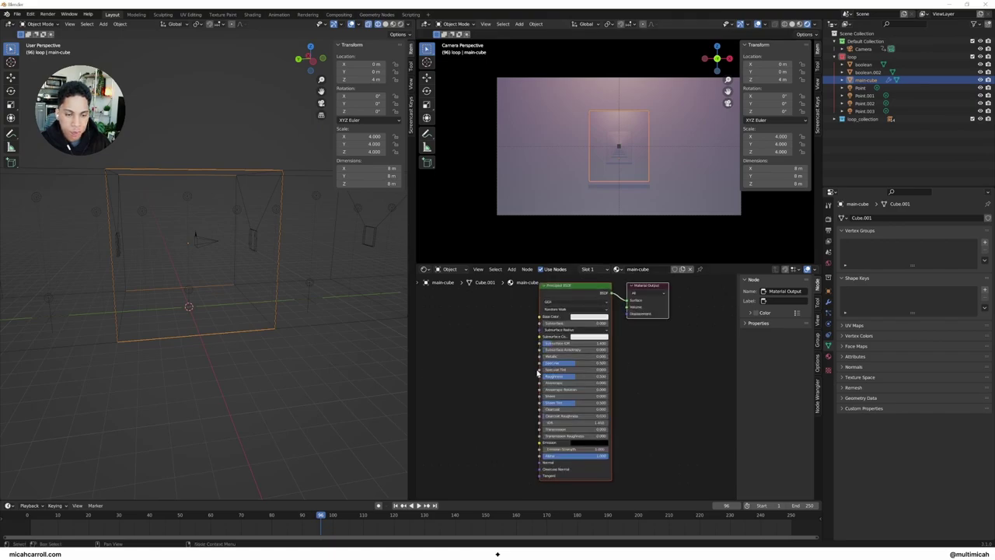
- Raise the main-cube material's Metallic to nearly full and set Roughness to about a third while previewing the animation
mouse_move(576, 356)
left_mouse_down()
mouse_move(605, 356)
mouse_move(564, 376)
left_mouse_up()
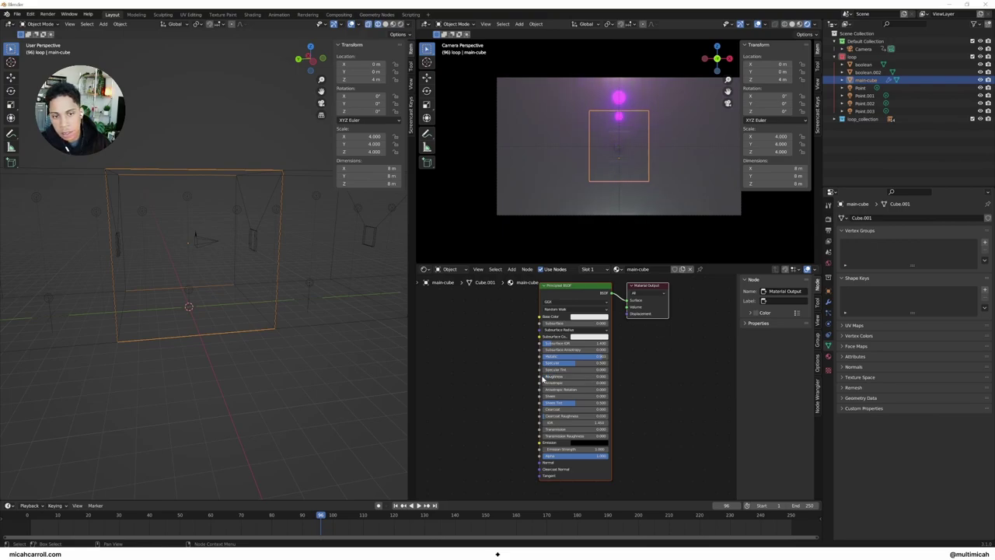
key("space")
left_click_drag(543, 375, 566, 375)
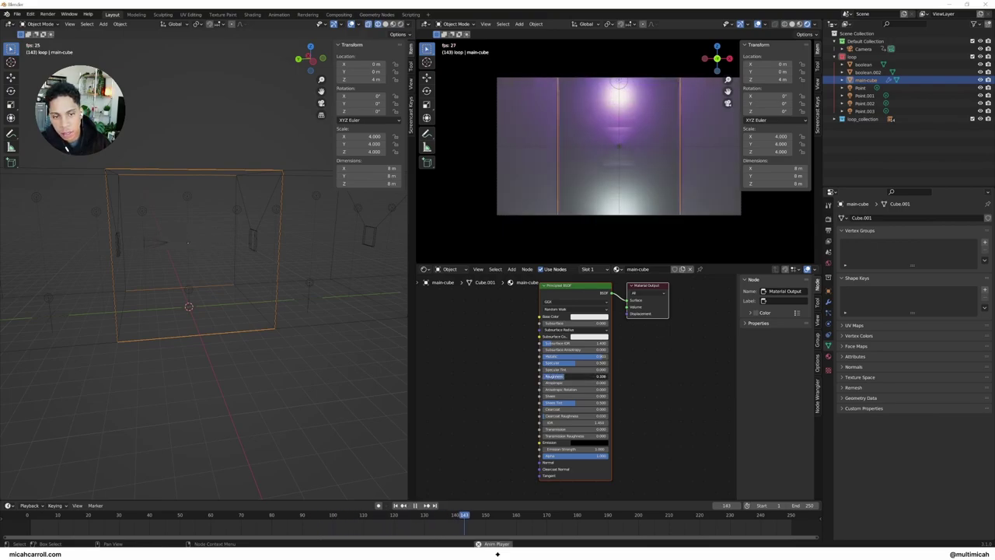
key("space")
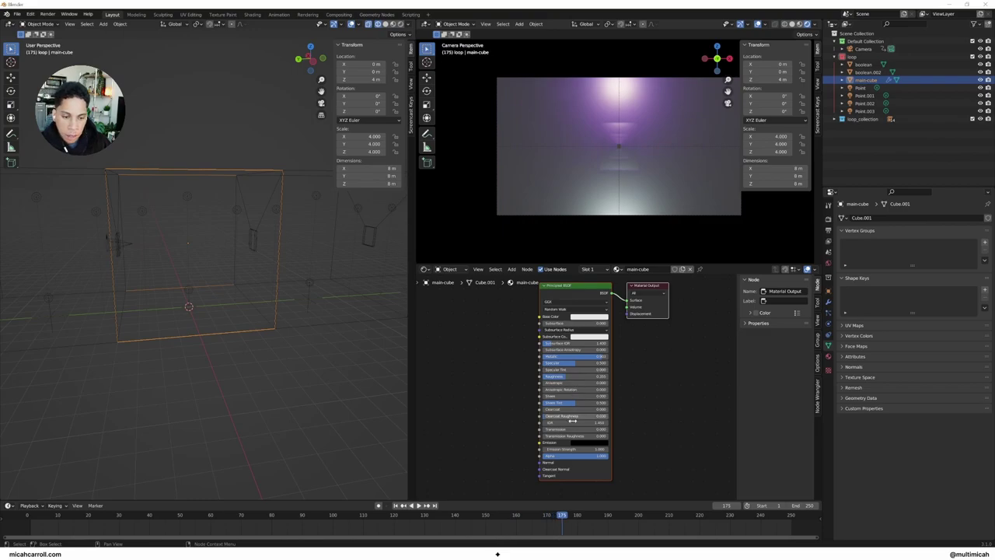
key("space")
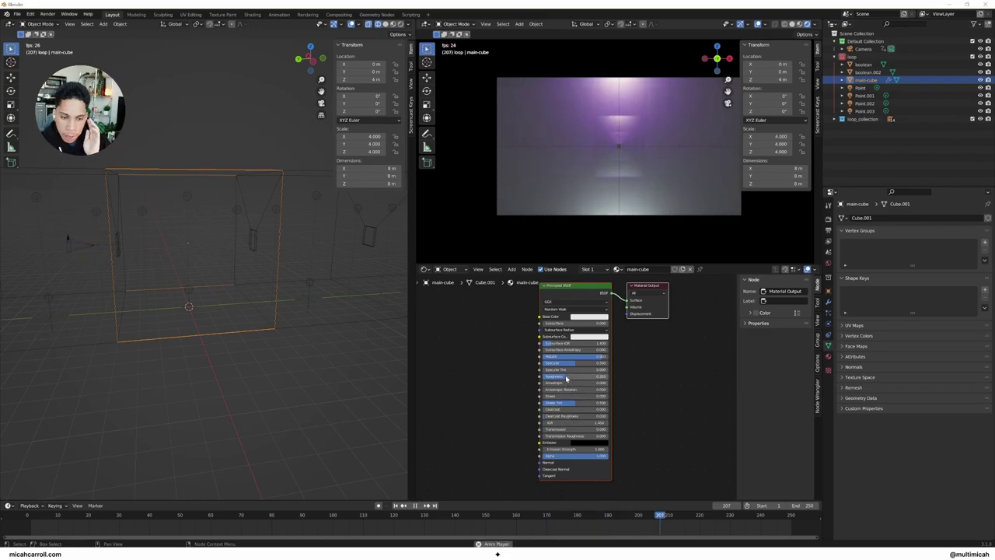
- Lower the main-cube material's Roughness to about 0.24, then add a Bump node feeding the Principled BSDF's Normal input
left_click_drag(566, 376, 558, 377)
middle_click_drag(497, 434, 540, 423)
key("shift+a")
left_click(538, 423)
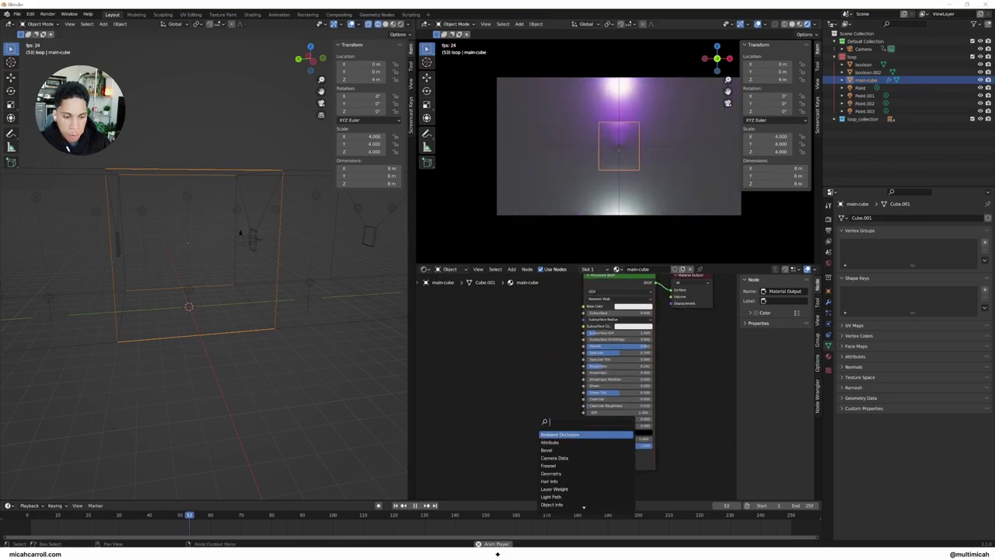
type("bu")
key("Return")
left_click(526, 418)
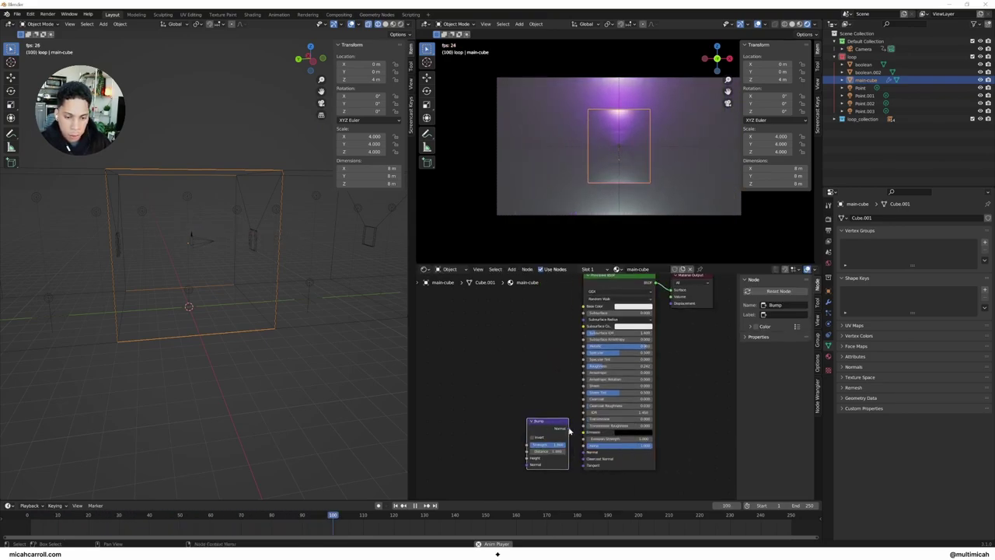
left_click_drag(570, 429, 583, 453)
- Add a Musgrave Texture node and connect its Height output to the Bump node's Height input
middle_click_drag(503, 394, 566, 366)
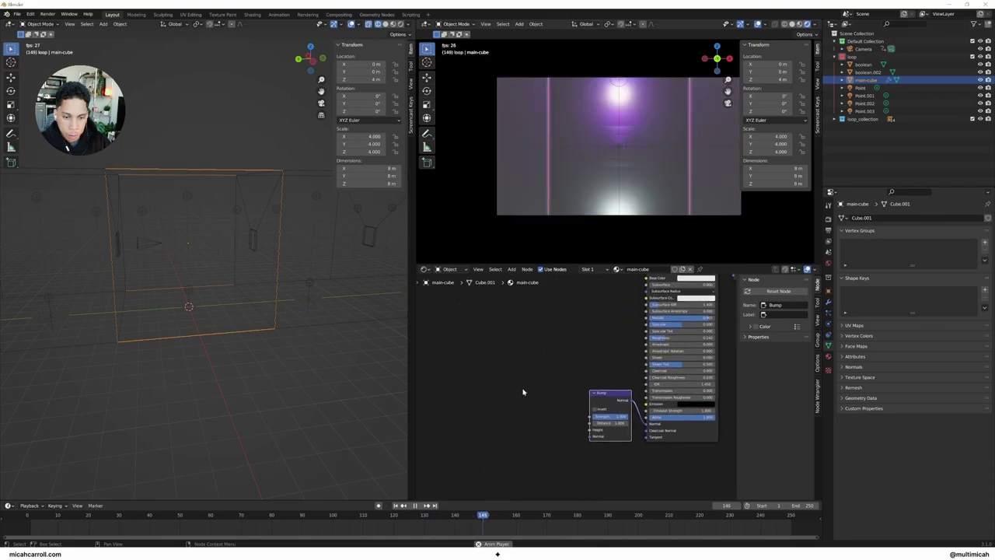
key("shift+a")
left_click(523, 391)
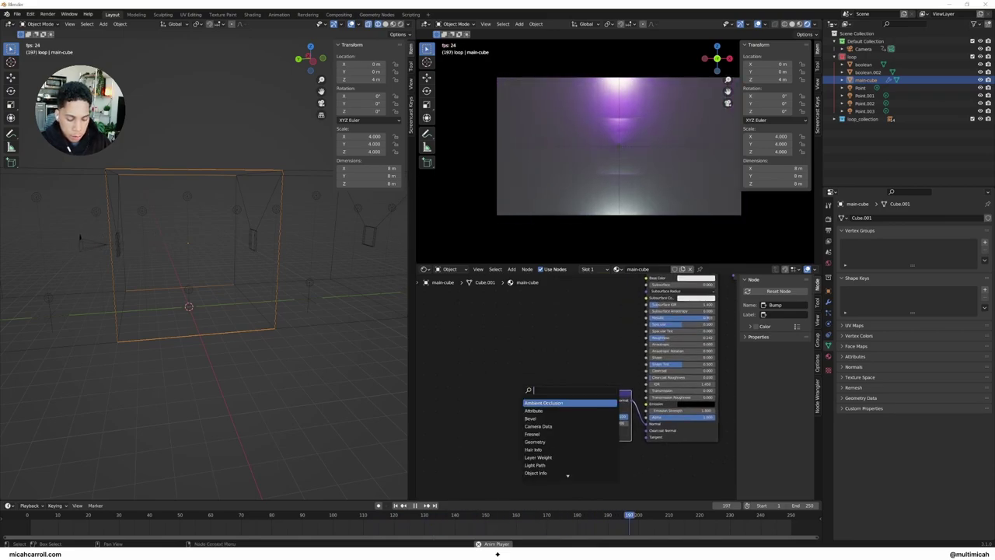
type("musgr")
key("Return")
left_click(575, 402)
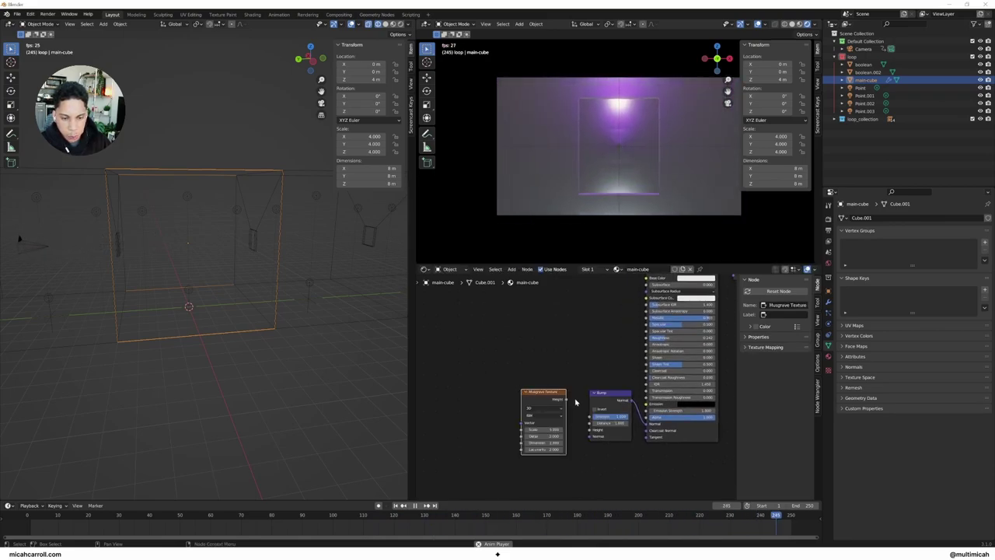
left_click_drag(566, 399, 590, 429)
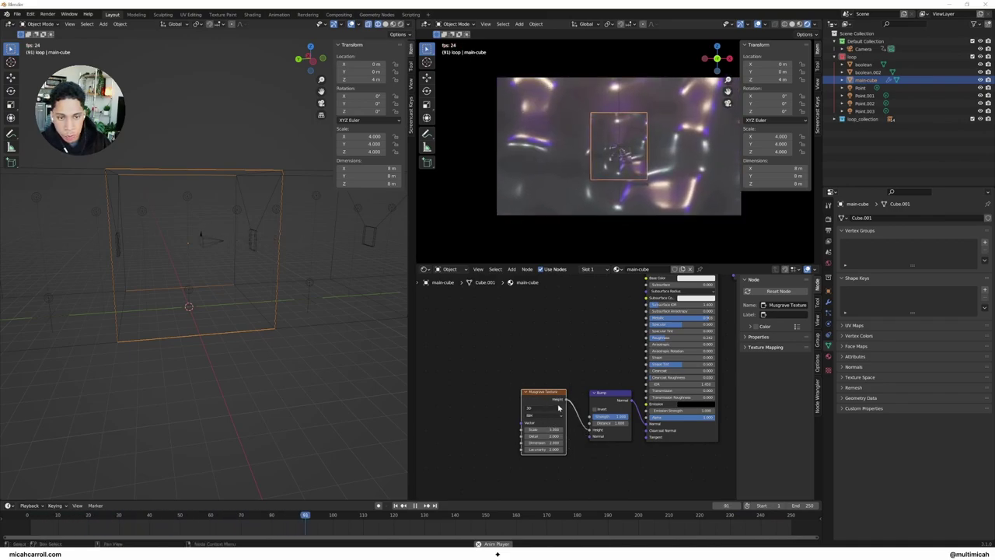
- Set the Musgrave Texture's Scale to about 11 and switch its dimensions to 4D
left_click_drag(540, 429, 723, 429)
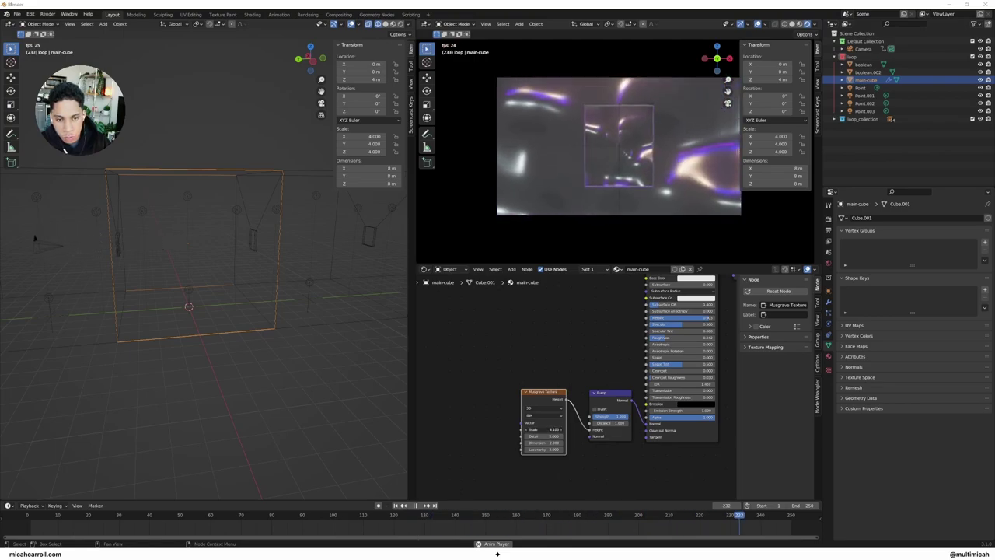
left_click_drag(723, 429, 542, 430)
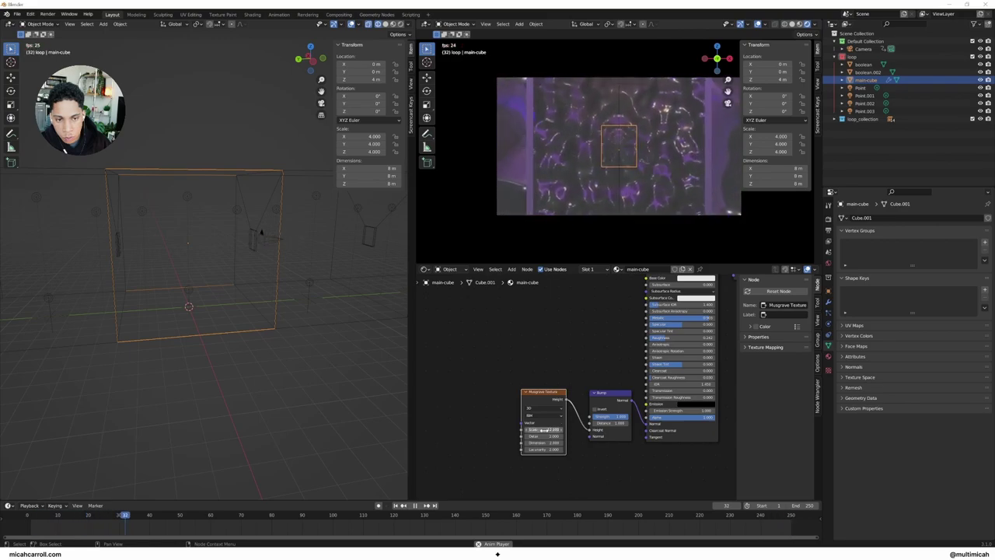
left_click(540, 409)
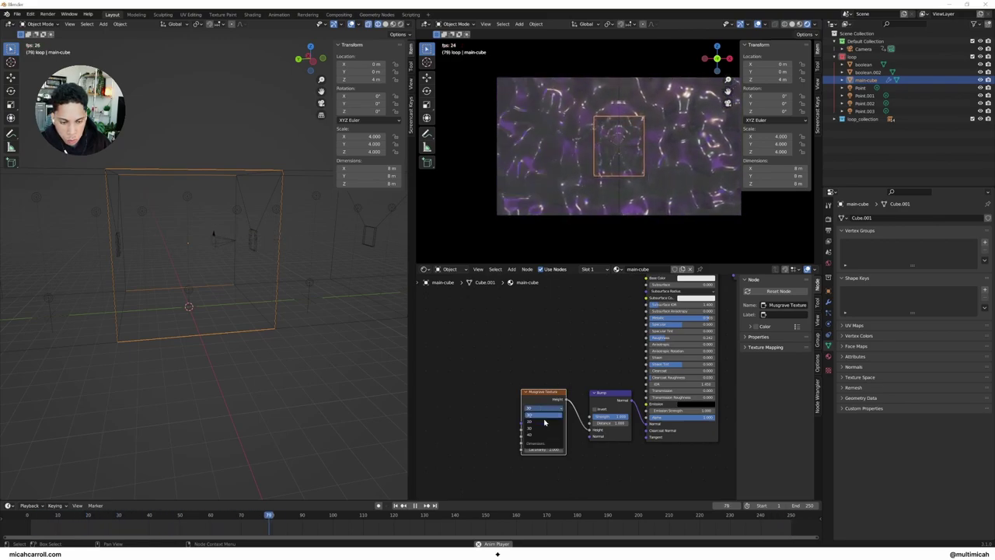
left_click(540, 421)
left_click(538, 399)
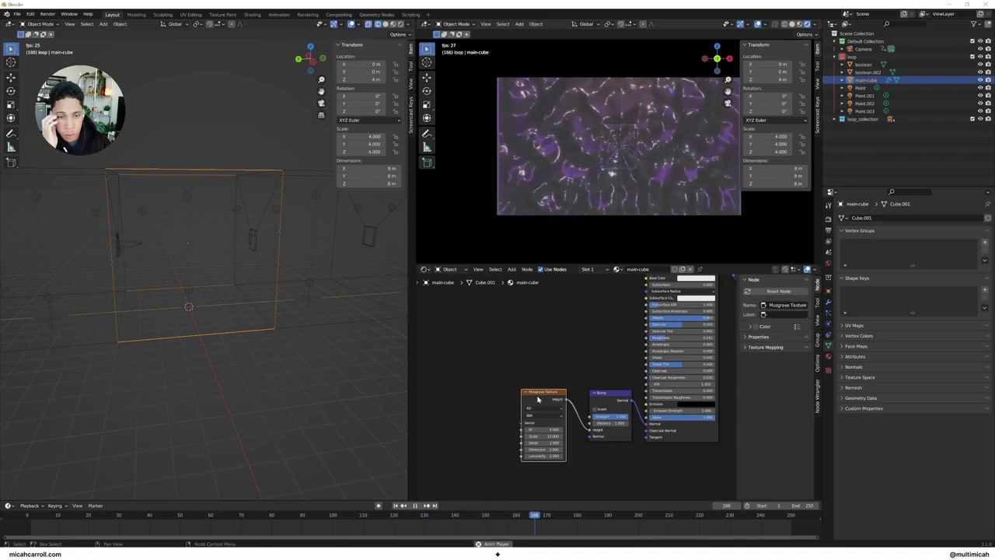
- Add Mapping and Texture Coordinate nodes to the Musgrave Texture, and feed the Mapping's Vector from Object coordinates
key("ctrl+t")
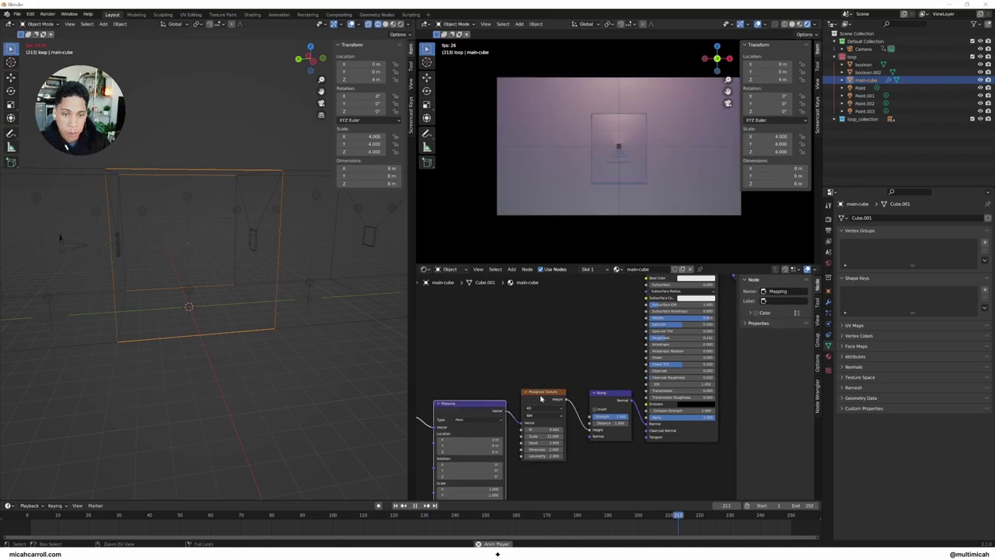
middle_click_drag(488, 351, 605, 337)
left_click_drag(601, 390, 601, 386)
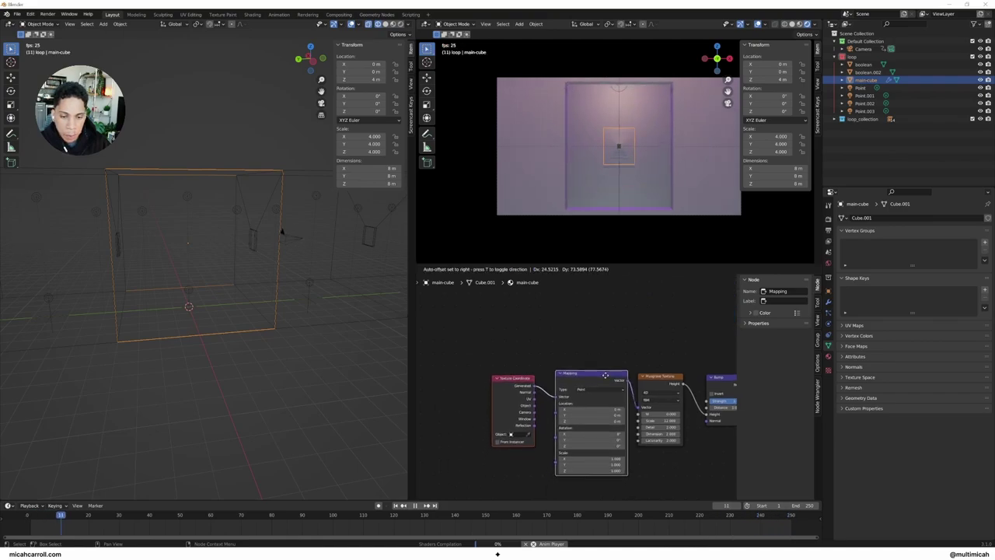
left_click(605, 373)
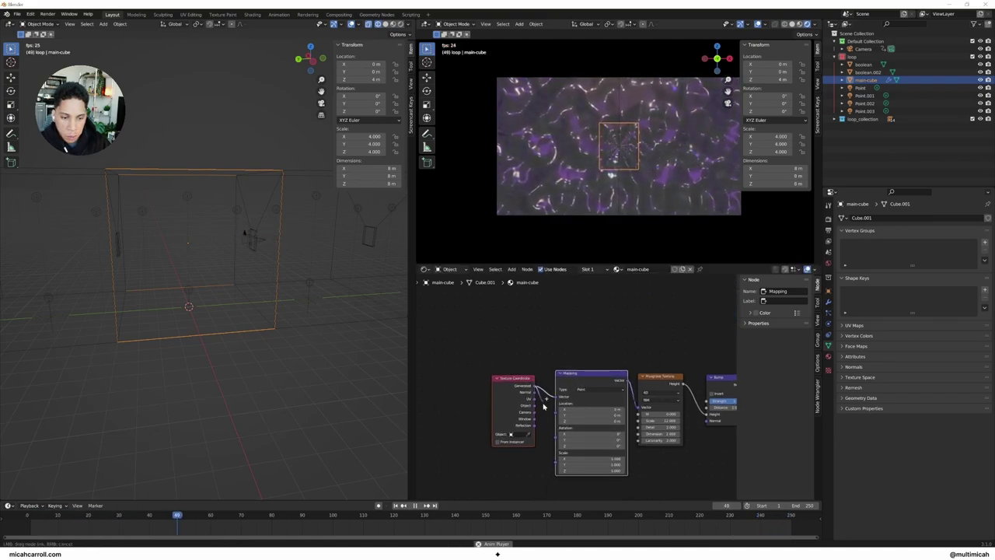
left_click_drag(535, 405, 559, 398)
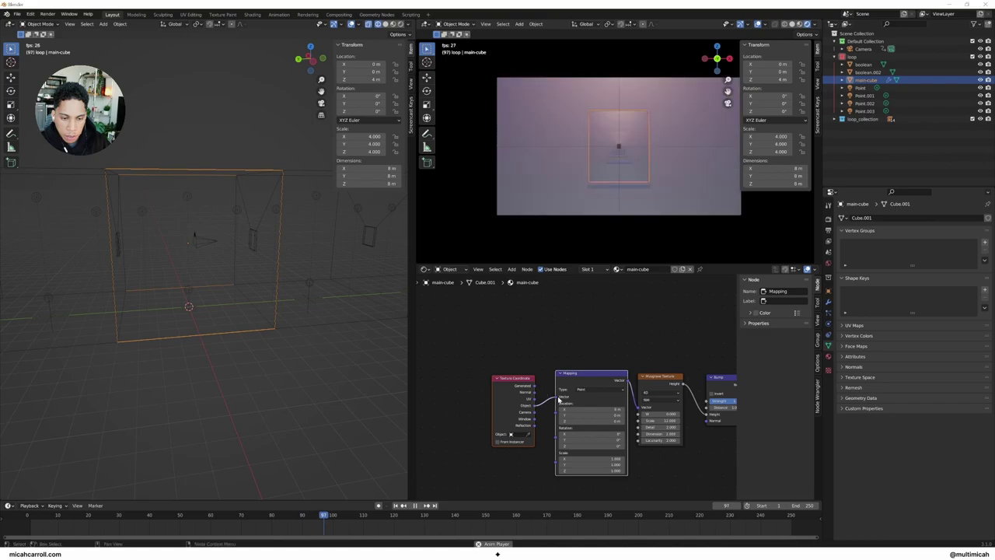
- Stop playback and keyframe the Musgrave Texture's W value of 0 at frame 0
middle_click_drag(645, 347, 550, 350)
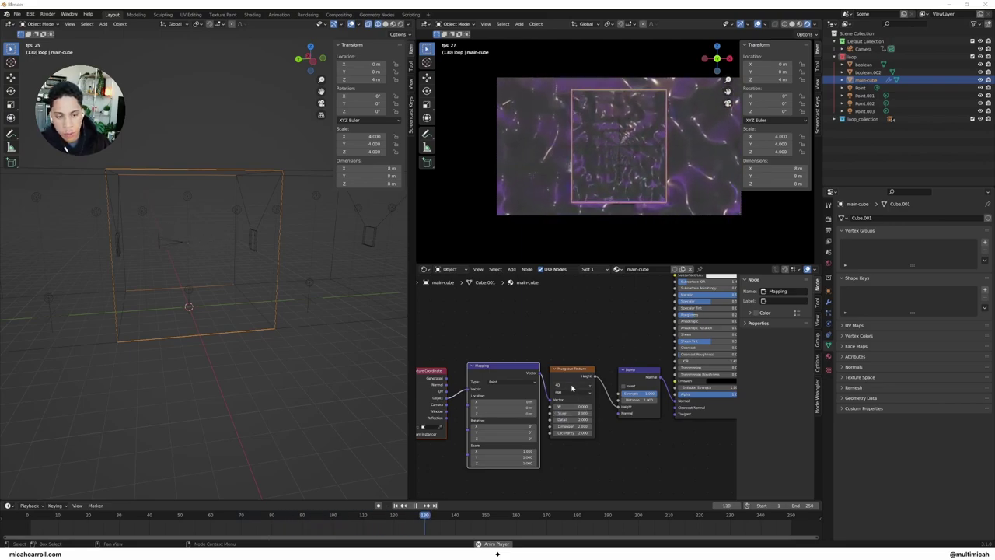
key("space")
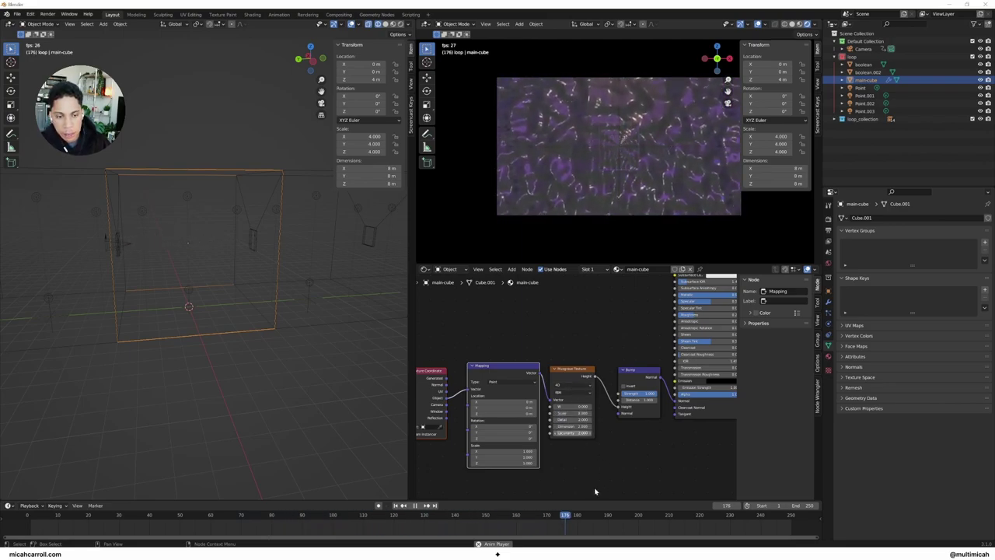
left_click(28, 519)
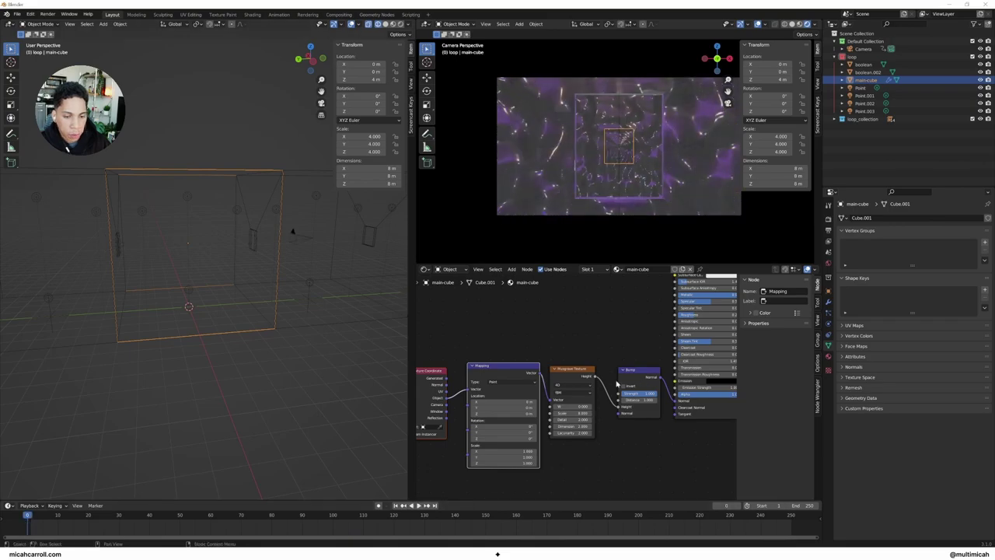
right_click(577, 406)
left_click(577, 408)
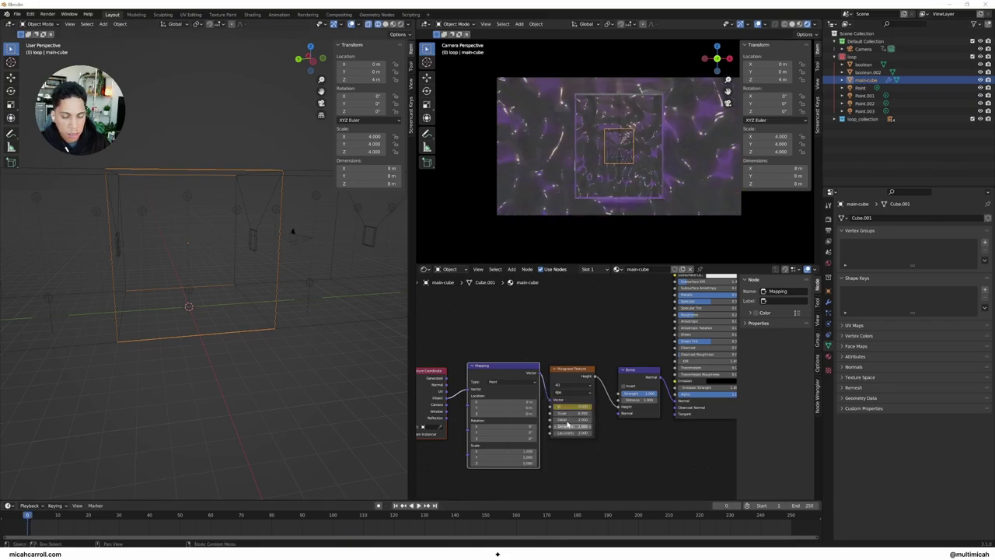
- Raise the Musgrave Texture's W value at frame 125 and keyframe it there
left_click(409, 519)
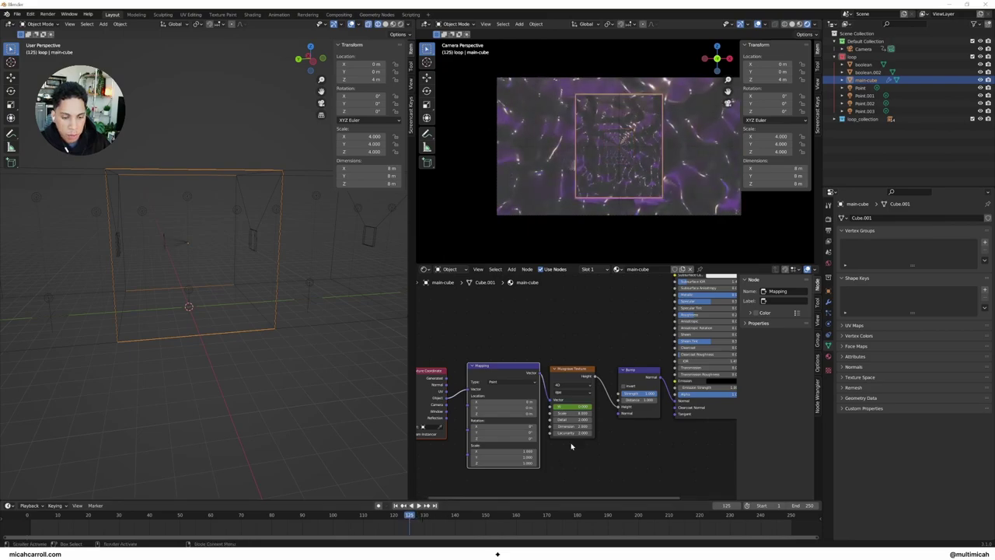
mouse_move(572, 406)
left_mouse_down()
mouse_move(602, 405)
mouse_move(571, 405)
left_mouse_up()
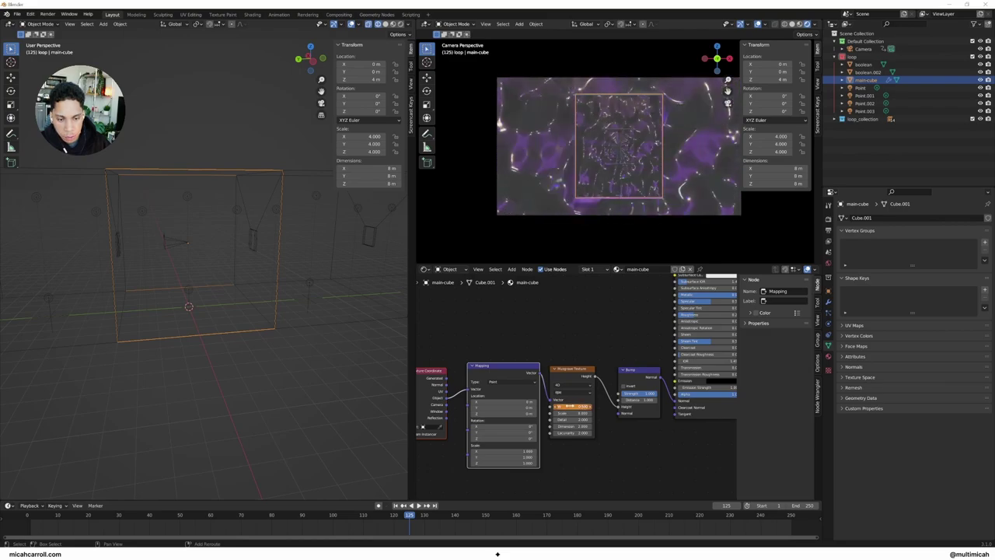
right_click(571, 406)
left_click(571, 406)
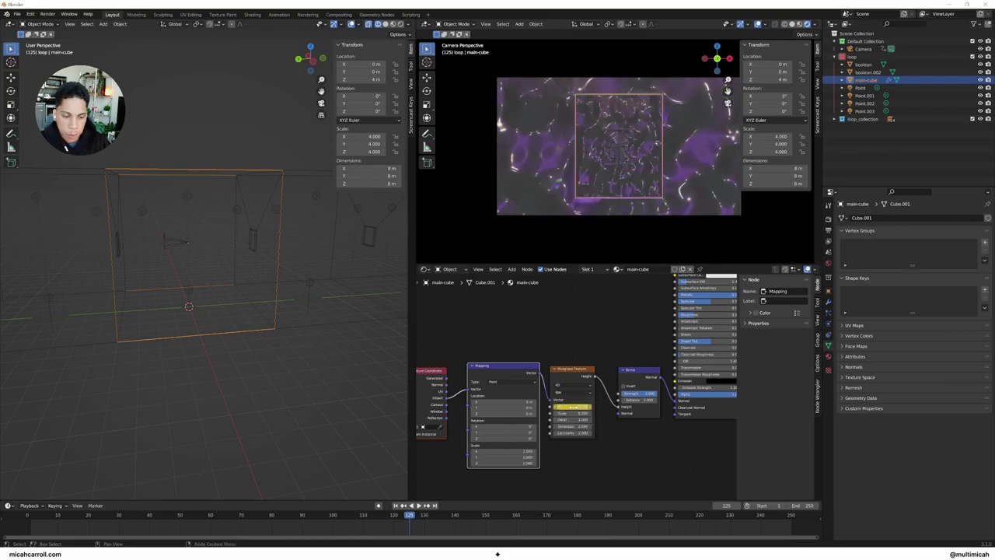
- Keyframe the Musgrave Texture's W value at 0 on frame 250, matching the start
key("shift+Right")
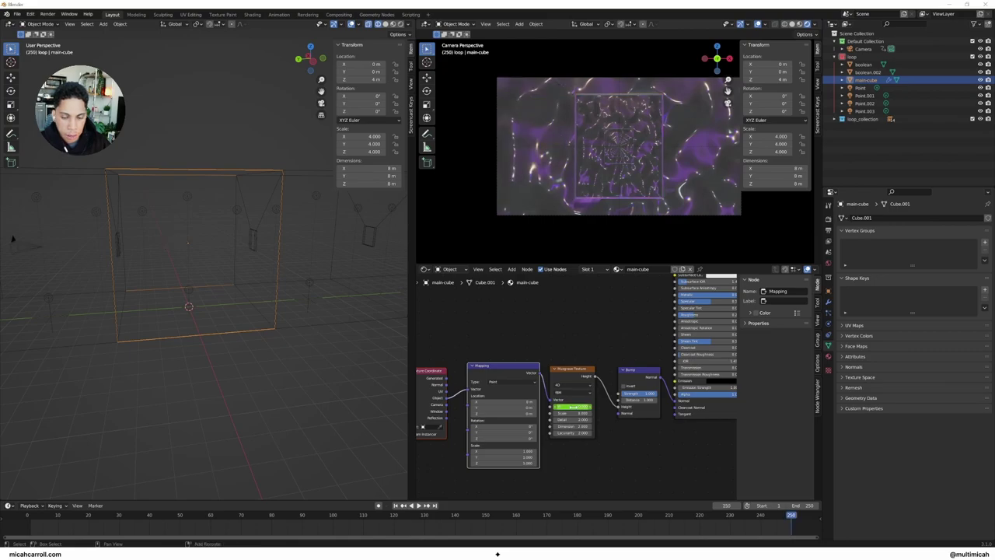
right_click(581, 406)
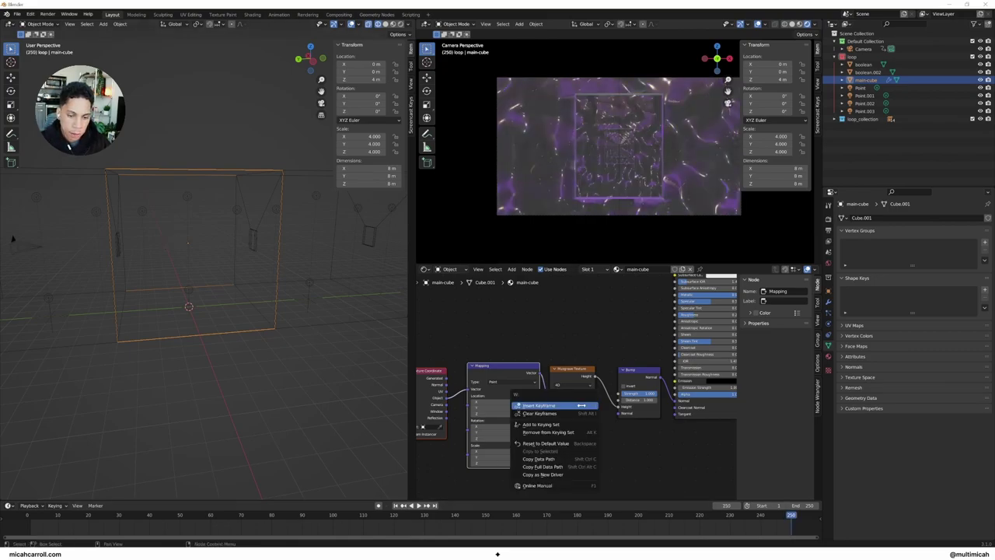
left_click(580, 406)
- Play the animation from frame 0 and set the World background colour to black
left_click(29, 518)
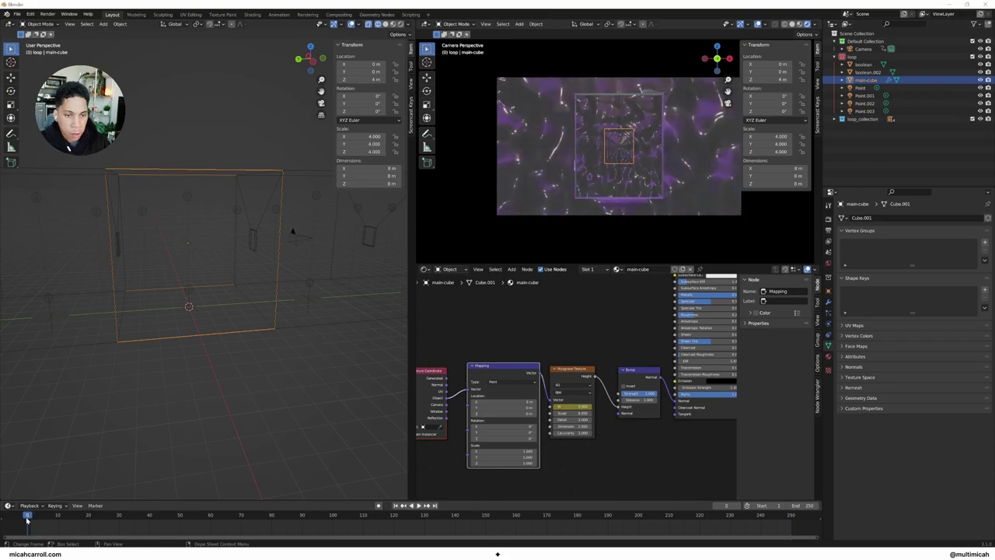
key("space")
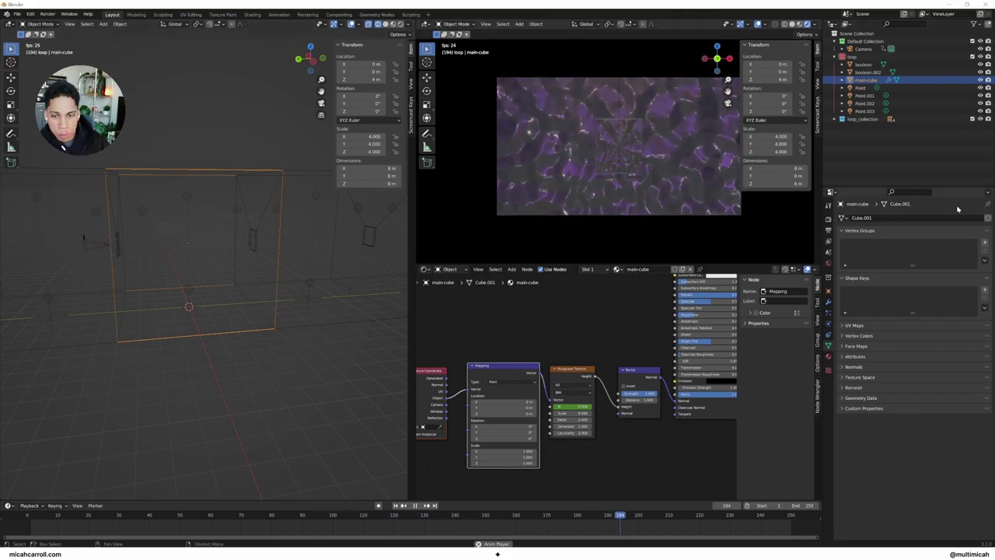
left_click(828, 262)
left_click(937, 270)
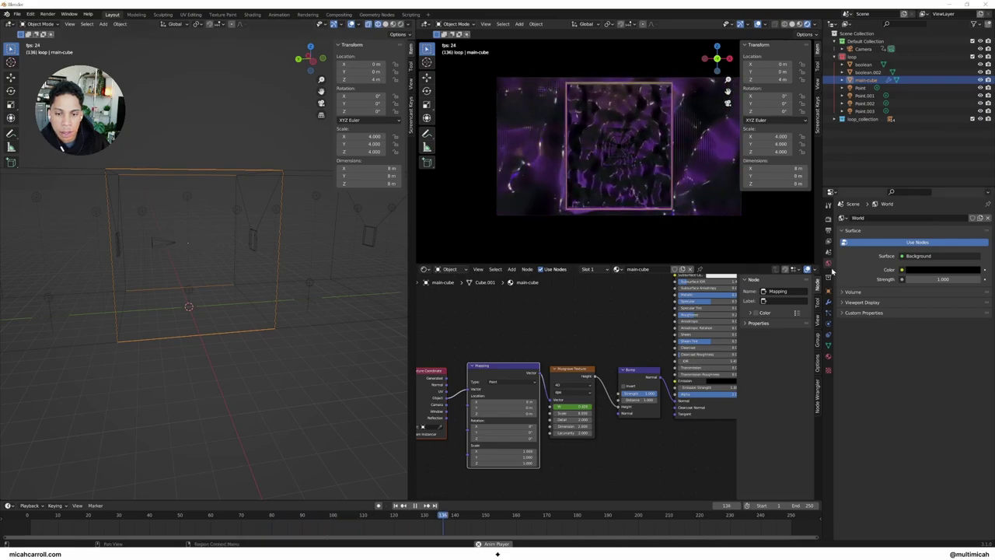
- Add a ColorRamp node feeding the Principled BSDF's Metallic input and move its white stop to about 0.11
middle_click_drag(598, 344, 548, 410)
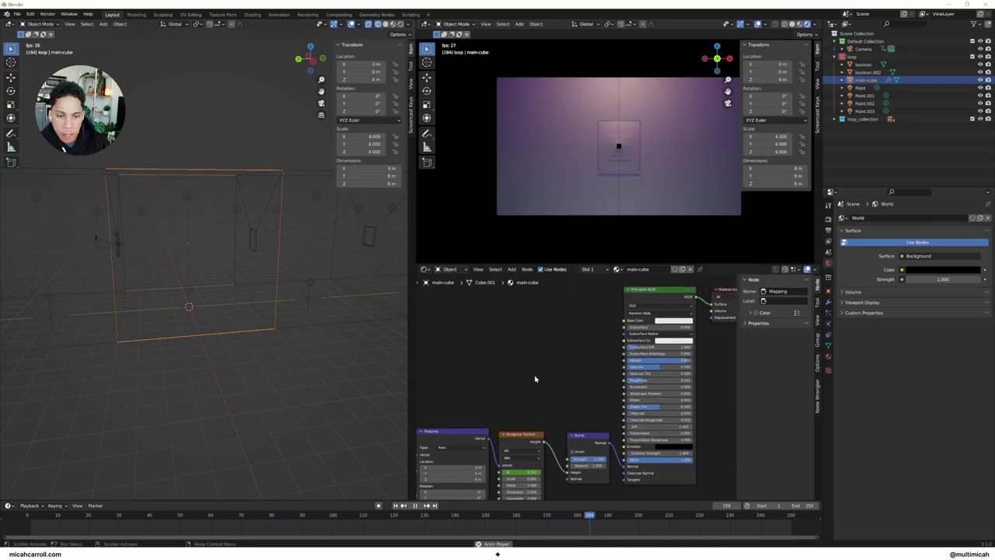
key("shift+a")
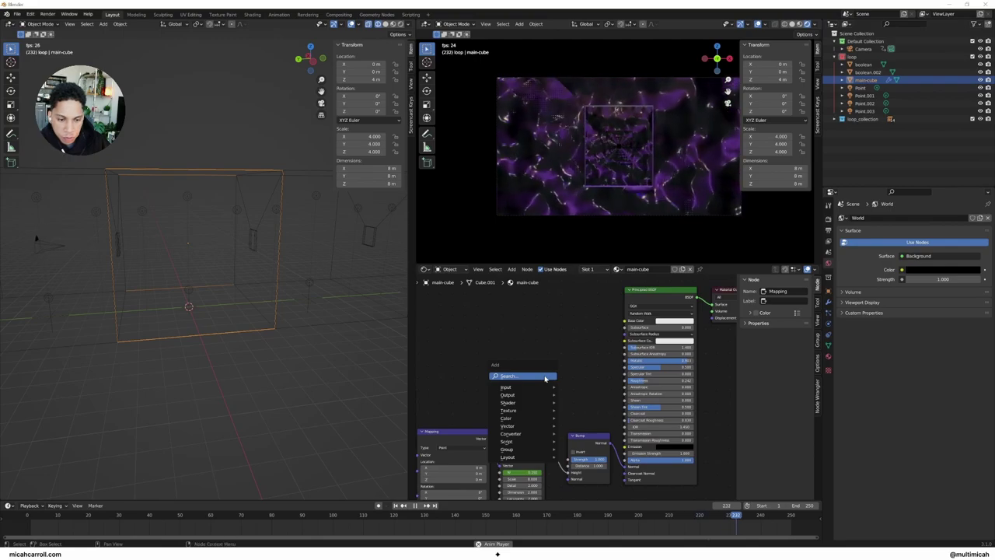
left_click(545, 378)
type("color")
key("Return")
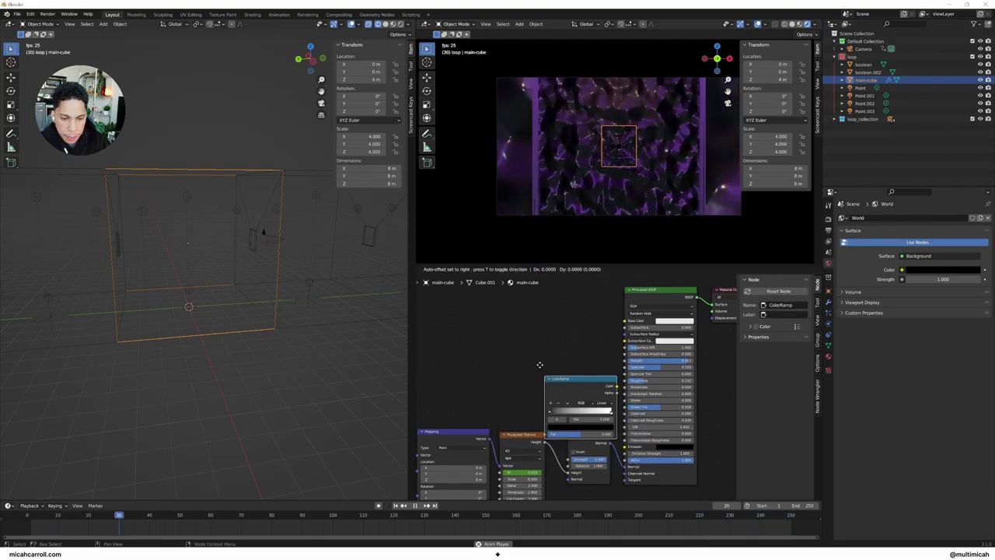
left_click(608, 351)
left_click_drag(608, 349, 544, 376)
- Add a Magic Texture node and connect its Fac output to the ColorRamp's Fac input
middle_click_drag(467, 344, 505, 347)
key("shift+a")
left_click(508, 338)
type("magic")
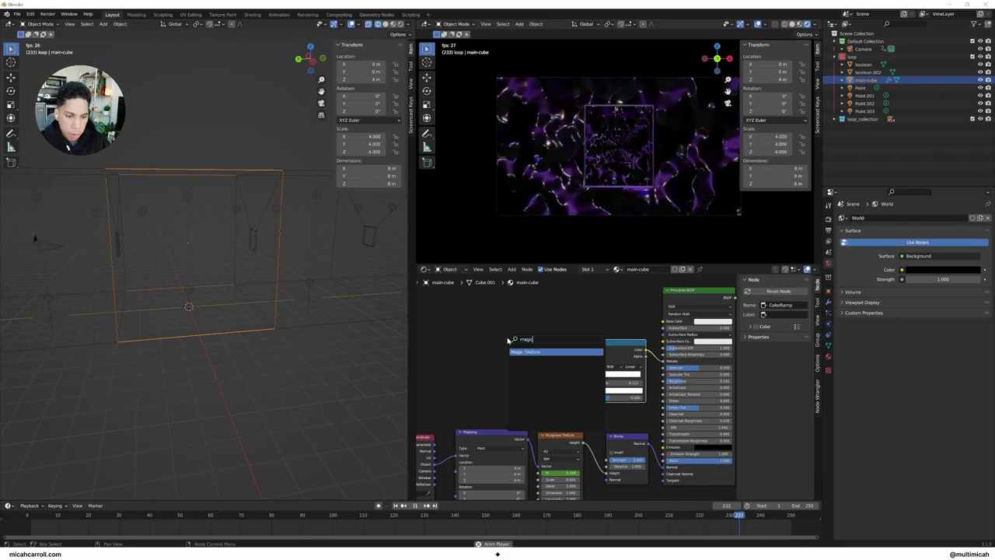
key("Return")
left_click(552, 354)
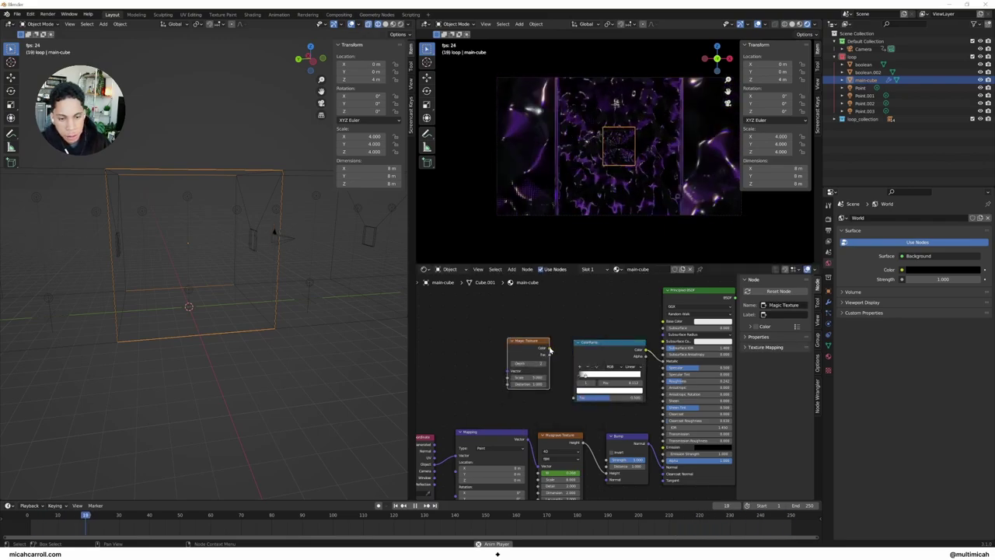
left_click_drag(550, 354, 572, 399)
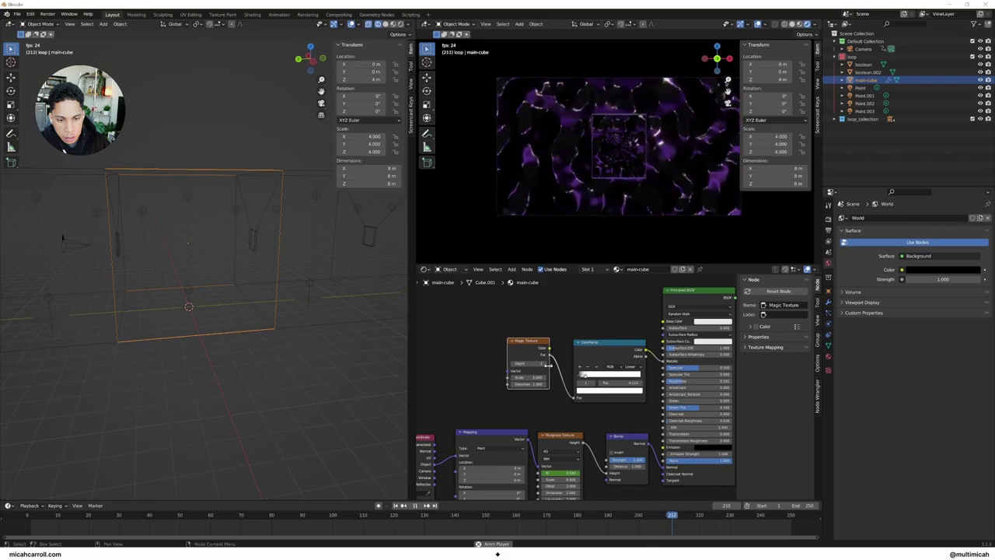
- Move the ColorRamp's white stop nearly to the far end and raise the Magic Texture's Scale to about 103
left_click(580, 377)
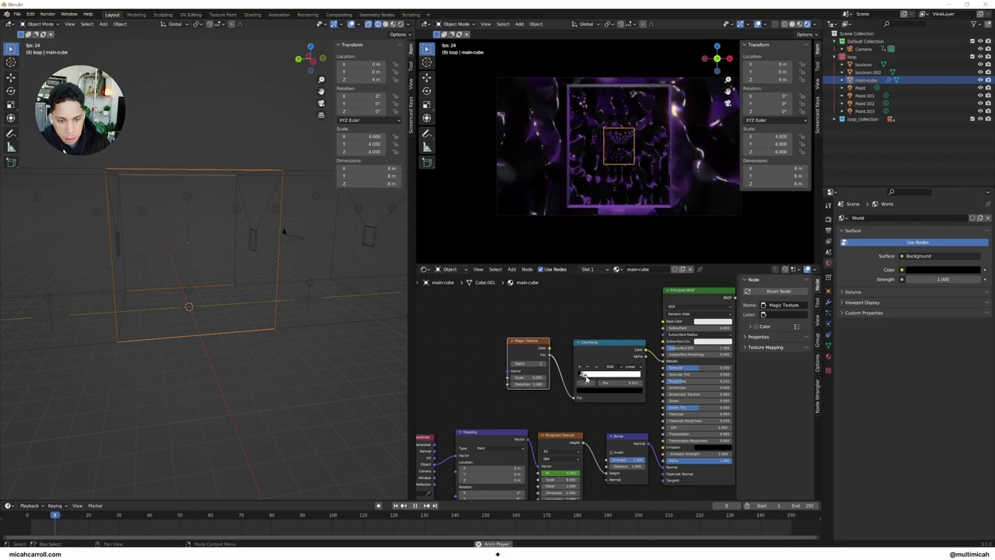
left_click_drag(587, 377, 642, 380)
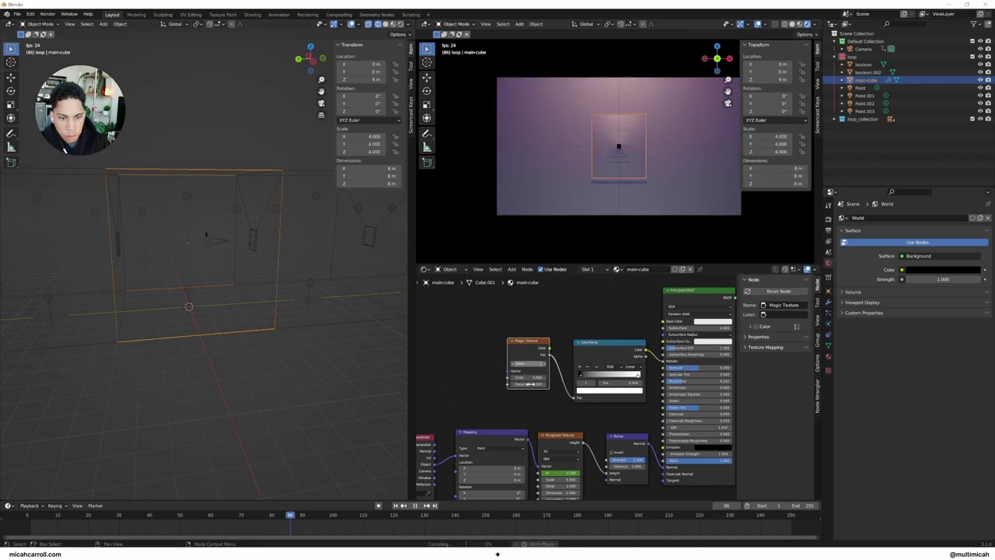
left_click_drag(529, 377, 598, 379)
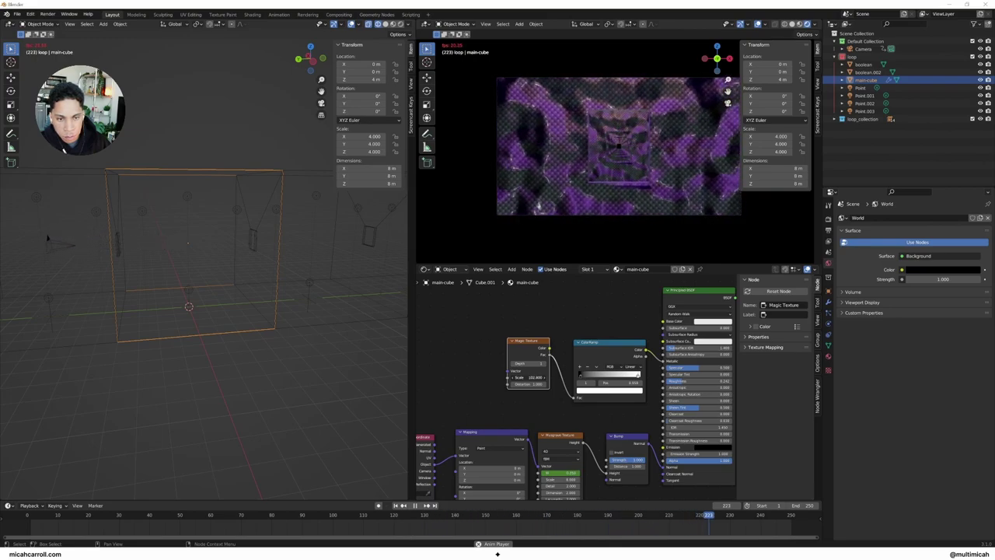
- Pull the ColorRamp's black stop to the start and its white stop to about 0.12, and darken the Principled BSDF's Base Color to grey
left_click_drag(599, 379, 578, 378)
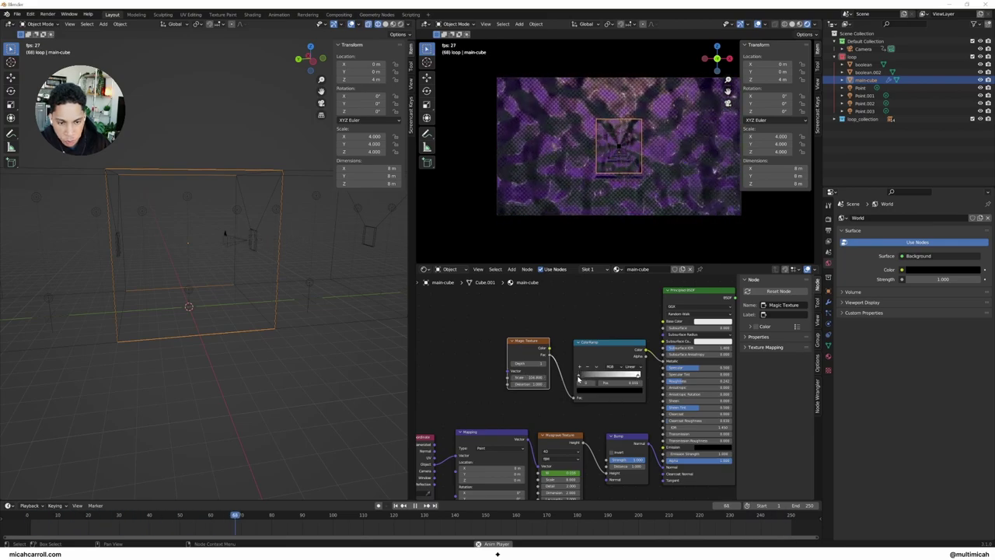
left_click_drag(638, 377, 591, 376)
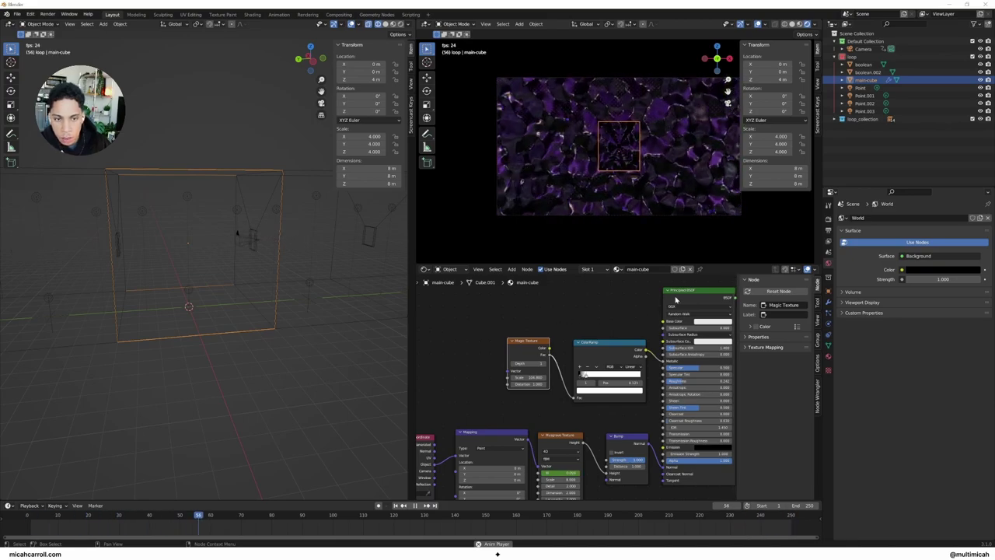
left_click(711, 321)
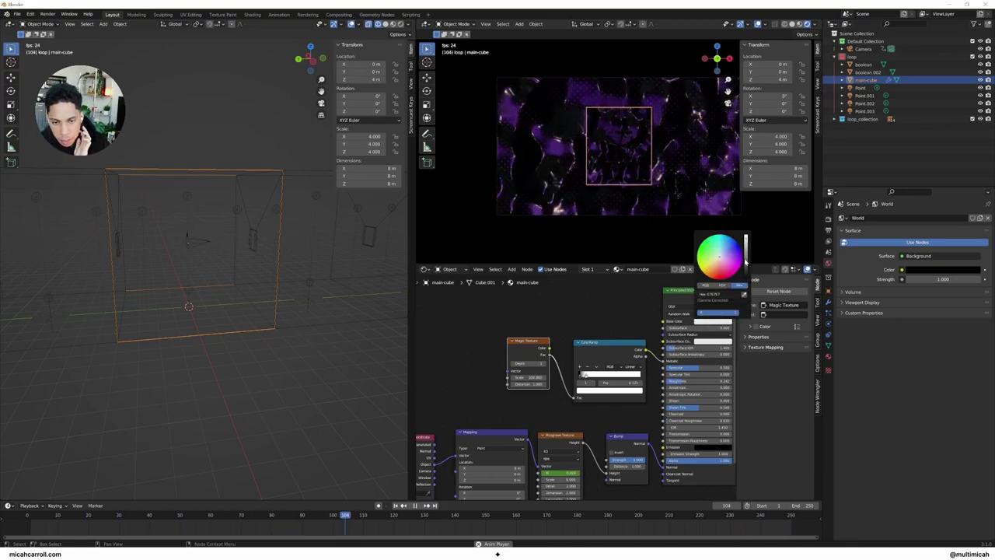
mouse_move(745, 239)
left_mouse_down()
mouse_move(744, 276)
mouse_move(746, 237)
mouse_move(746, 248)
left_mouse_up()
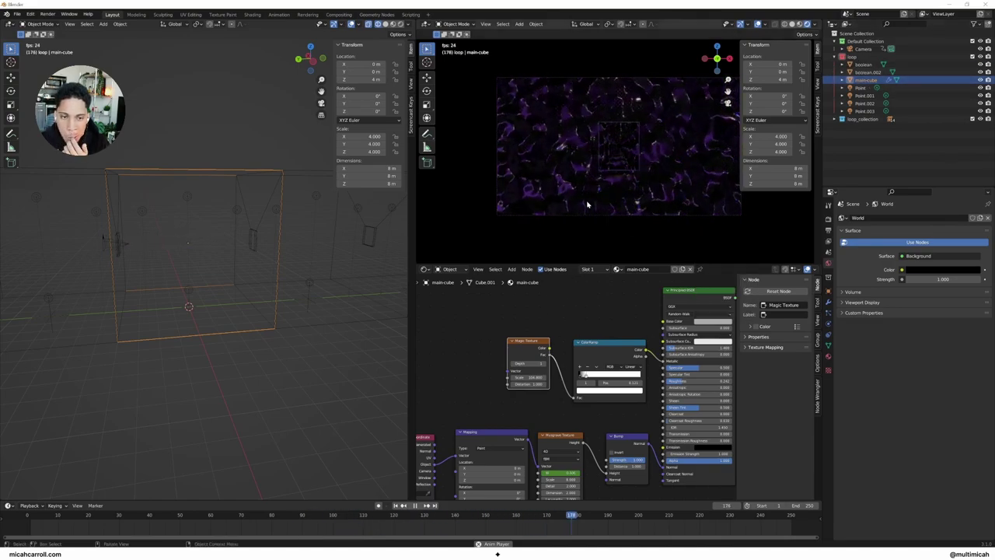
key("n")
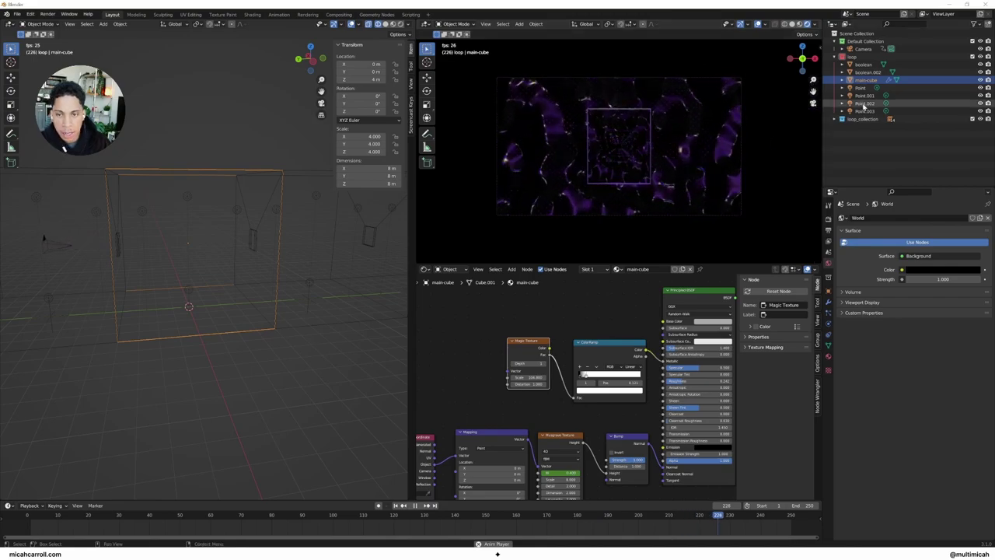
- Compare the point lights' settings and change the purple Point.003 light's power, trying 500 W before settling on 300 W
left_click(863, 89)
left_click(864, 96)
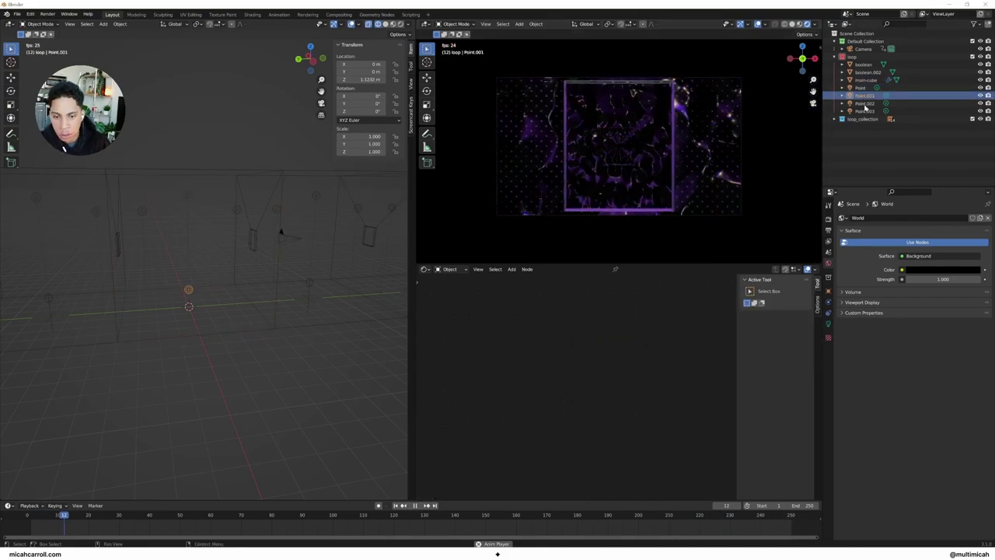
left_click(828, 324)
left_click(867, 103)
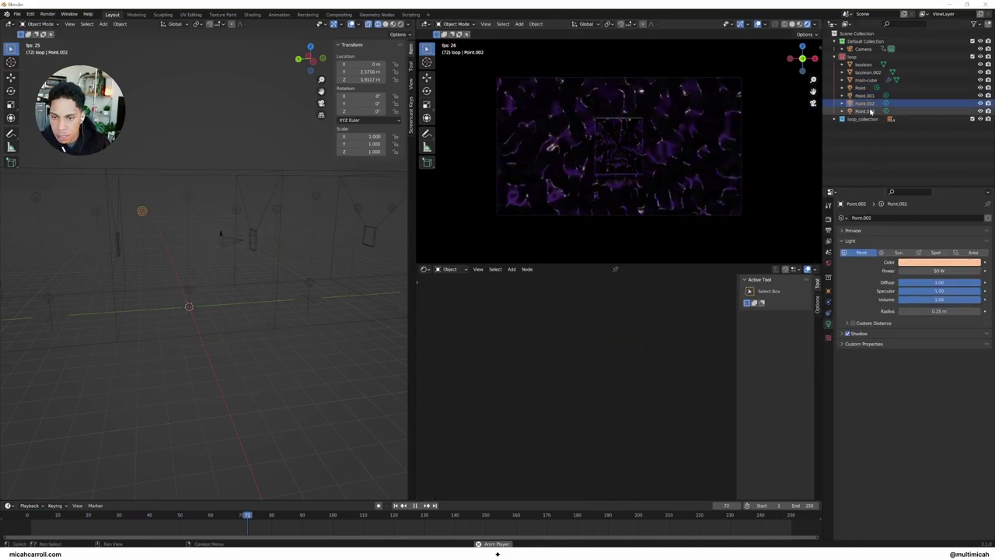
left_click(871, 110)
left_click(860, 87)
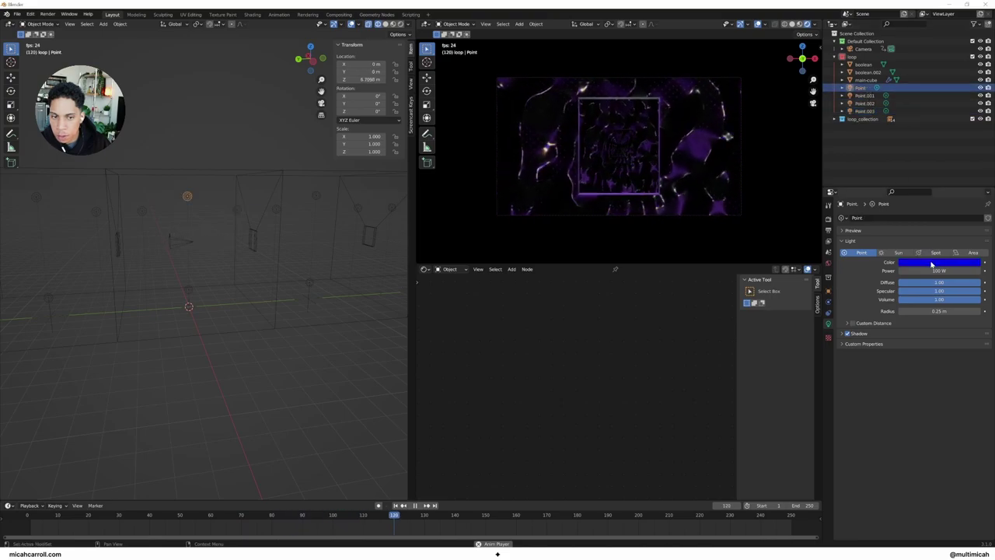
left_click(864, 110)
left_click(908, 270)
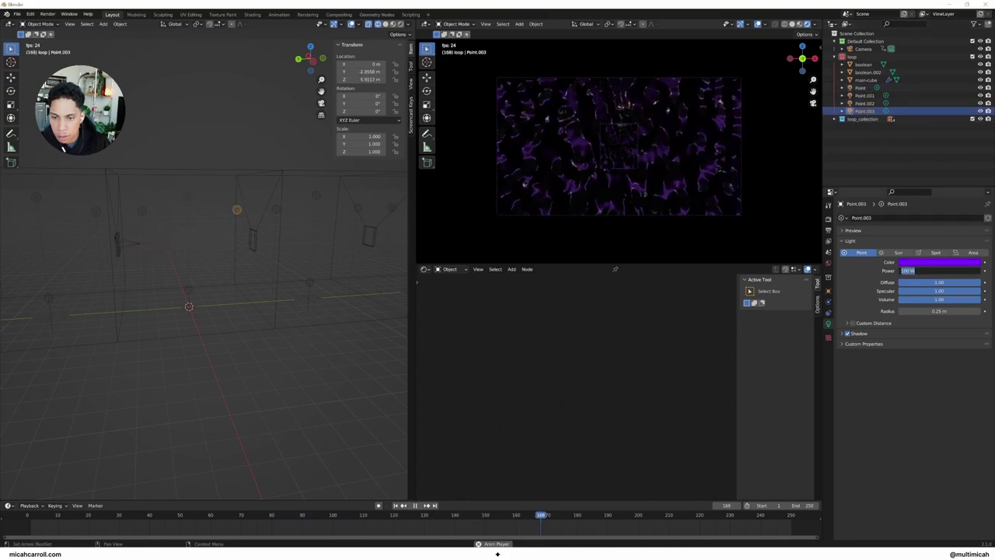
type("500")
key("Return")
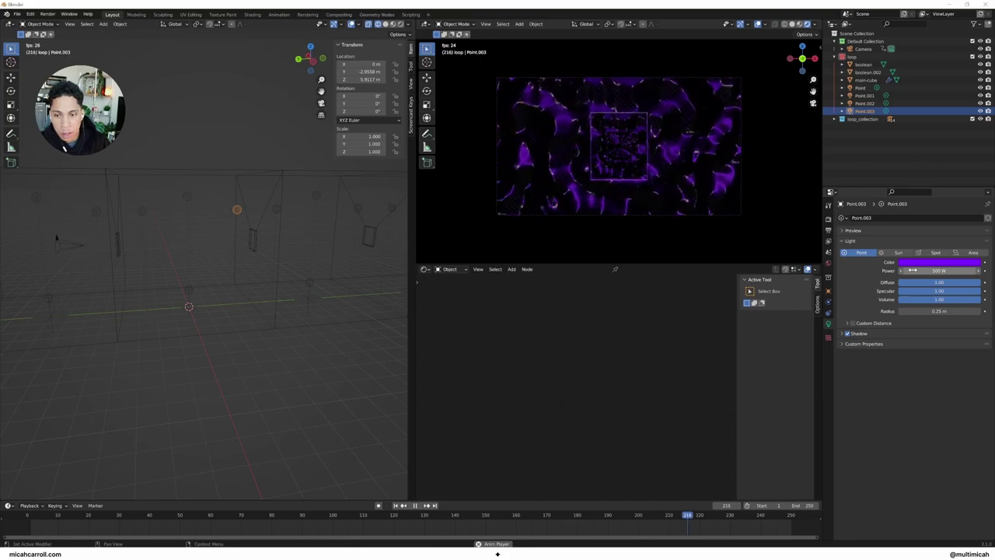
left_click(912, 271)
type("300")
key("Return")
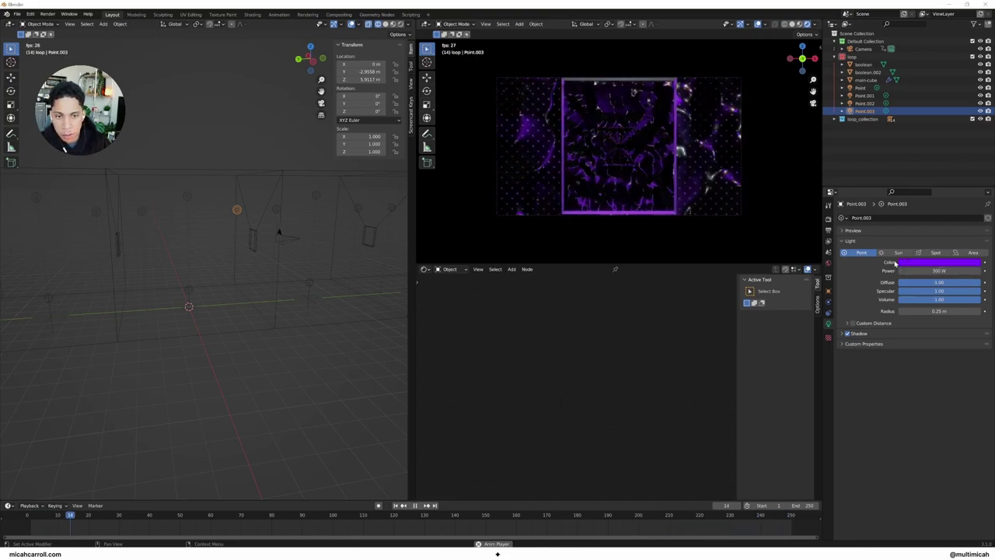
- Set the power of the pale Point.001 light to 300 W
left_click(865, 95)
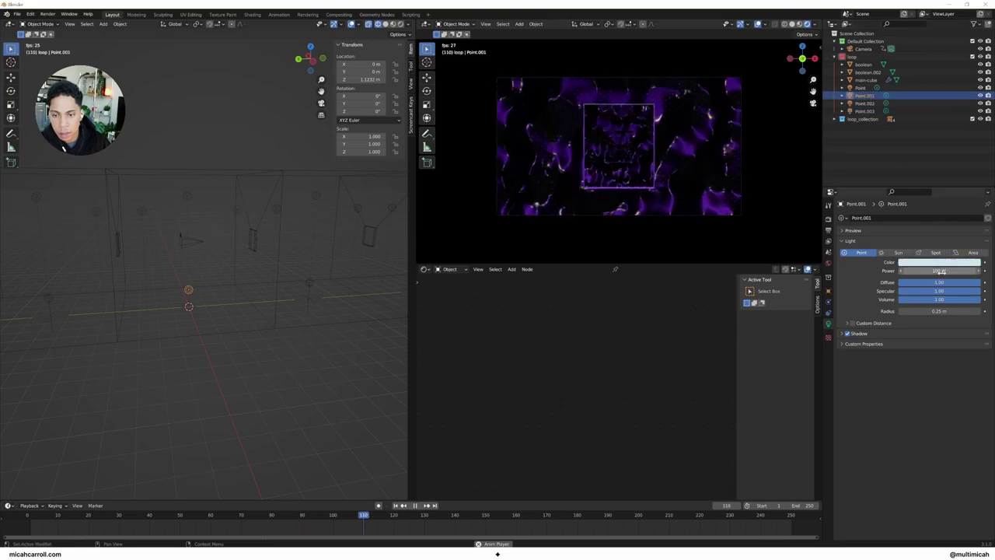
left_click(939, 270)
type("300")
key("Return")
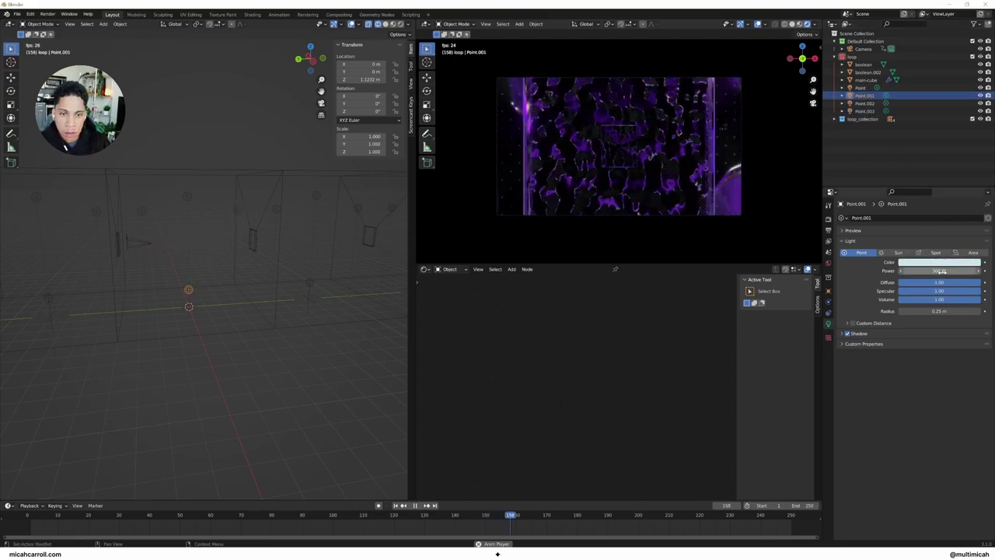
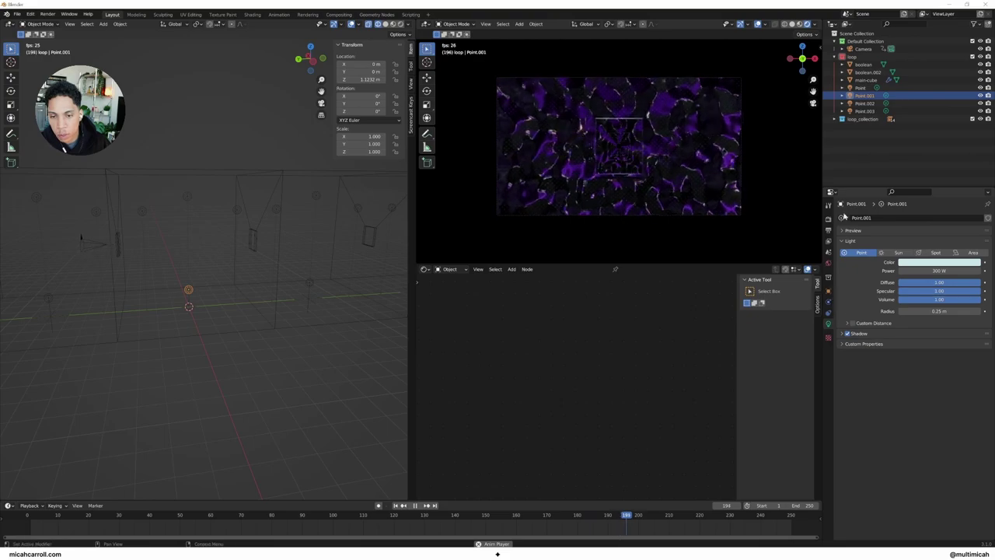
- Try a camera sensor size of about 100 mm and undo the change
left_click(863, 50)
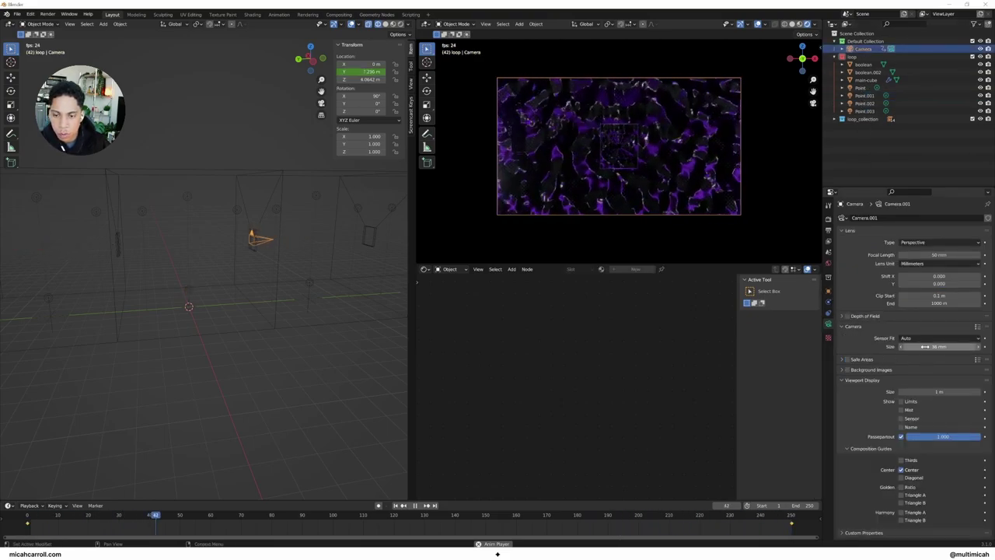
mouse_move(925, 346)
left_mouse_down()
mouse_move(902, 346)
mouse_move(925, 346)
left_mouse_up()
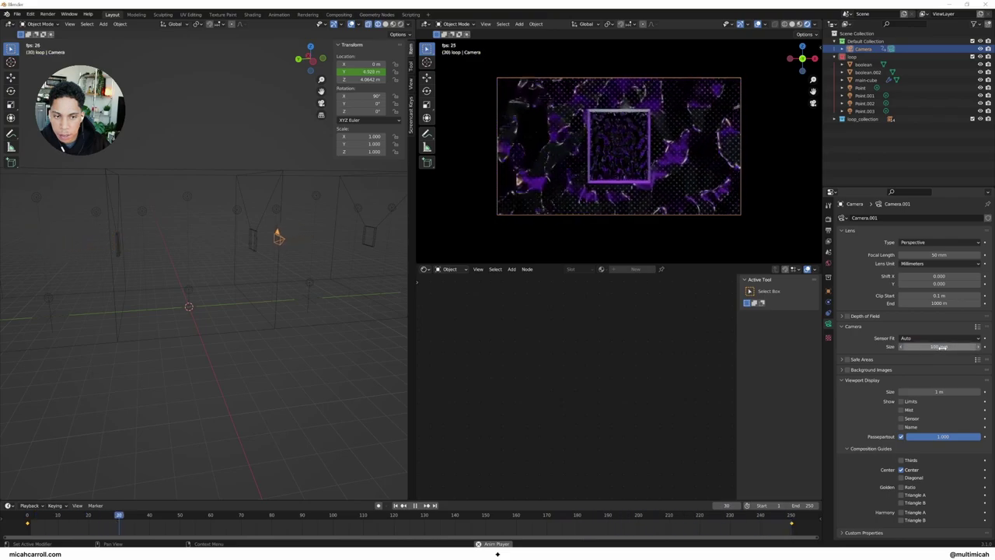
mouse_move(942, 347)
left_mouse_down()
mouse_move(922, 346)
mouse_move(945, 347)
left_mouse_up()
key("ctrl+z")
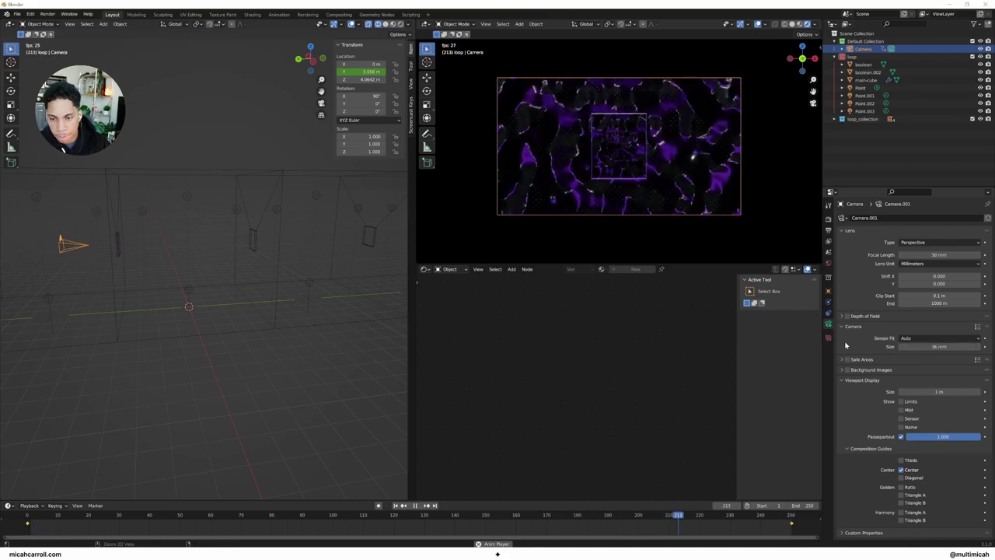
- Enable Depth of Field on the camera and play the animation from about frame 23, pausing at frame 58
left_click(847, 317)
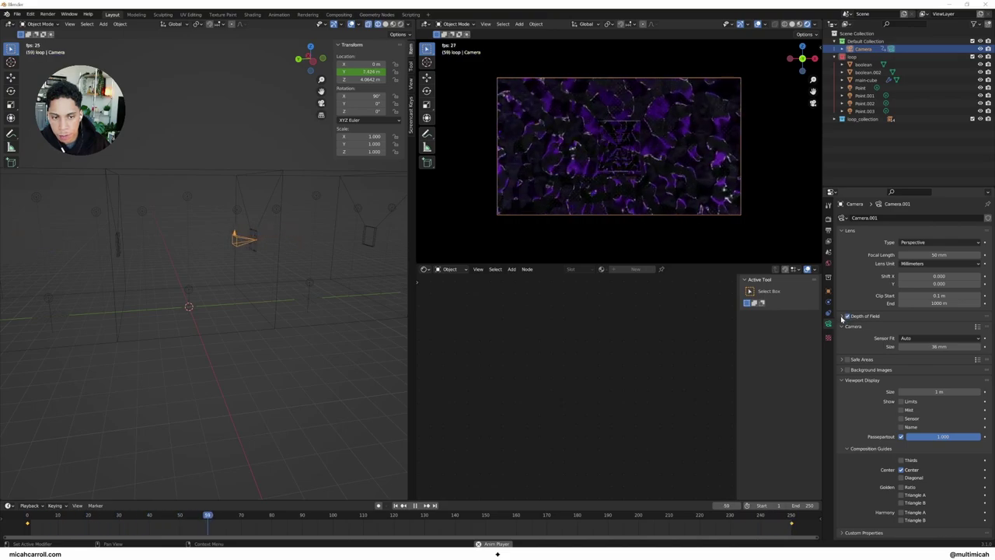
left_click_drag(238, 518, 105, 530)
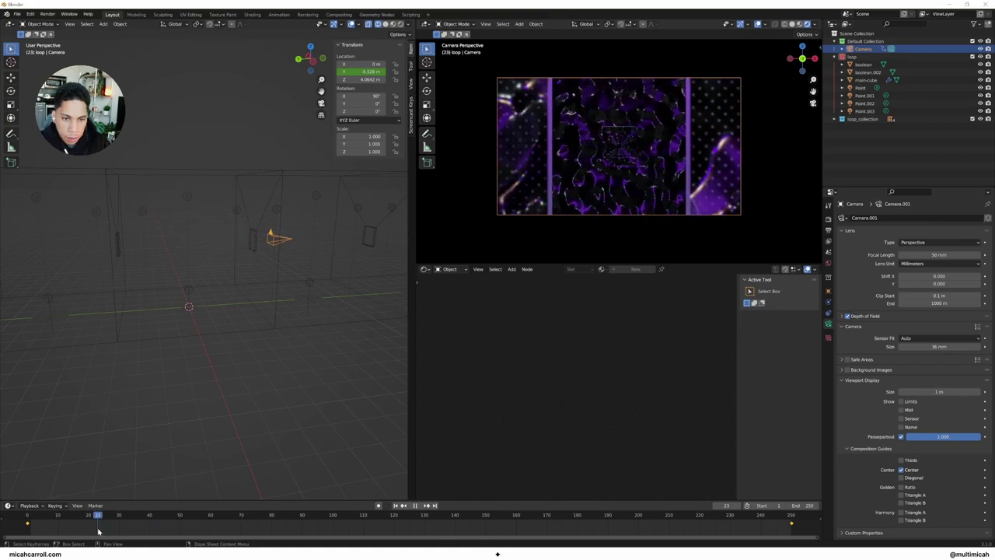
key("space")
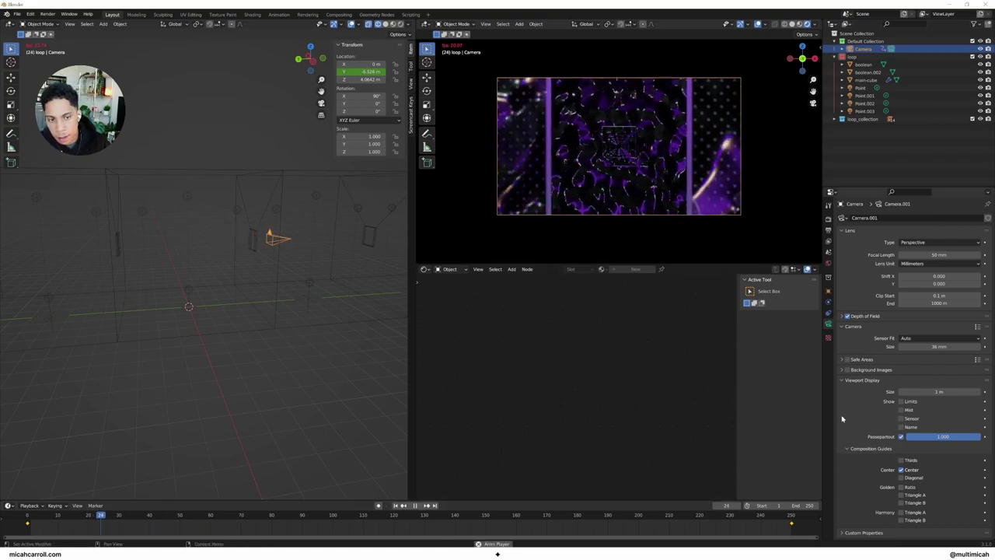
key("space")
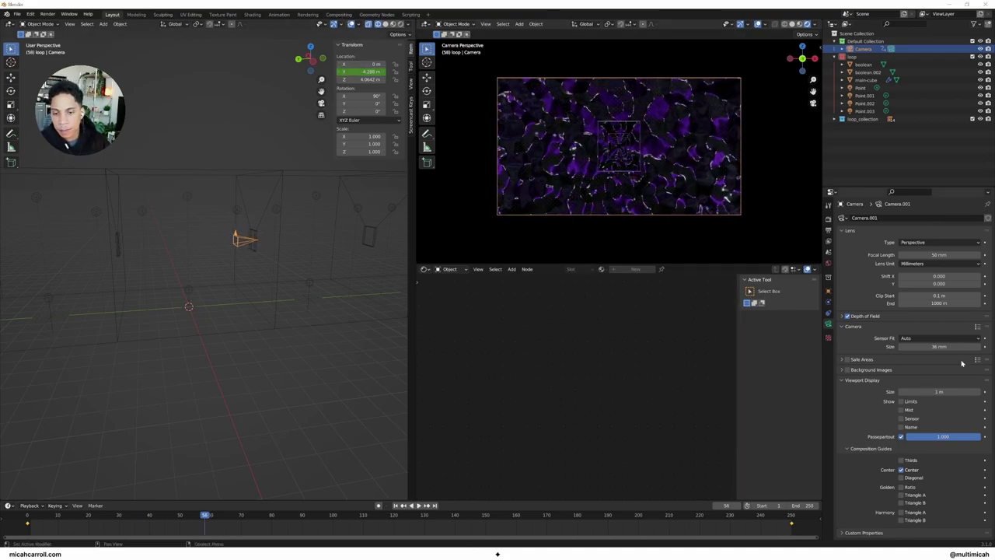
- Switch to the Compositing workspace, enable compositing nodes and move Render Layers well away from the Composite node
left_click(336, 14)
left_click(89, 24)
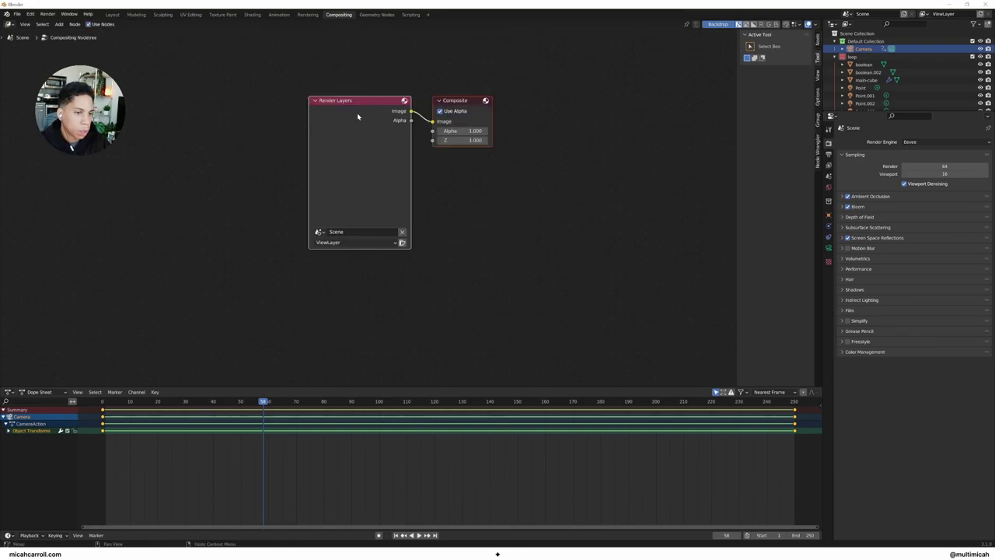
left_click_drag(350, 100, 135, 79)
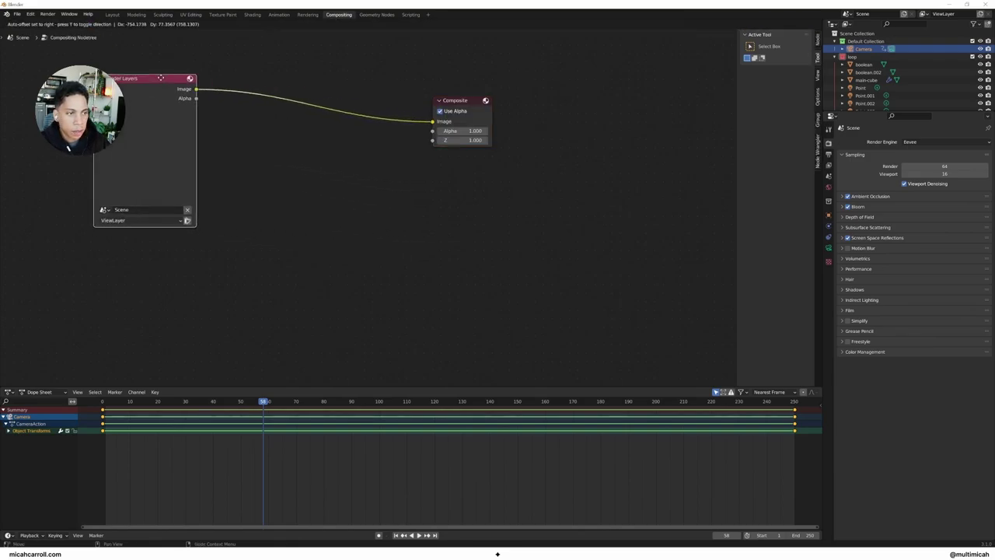
- Add a Reroute on the link between the Render Layers and Composite nodes
key("shift+a")
left_click(276, 70)
type("re")
key("Return")
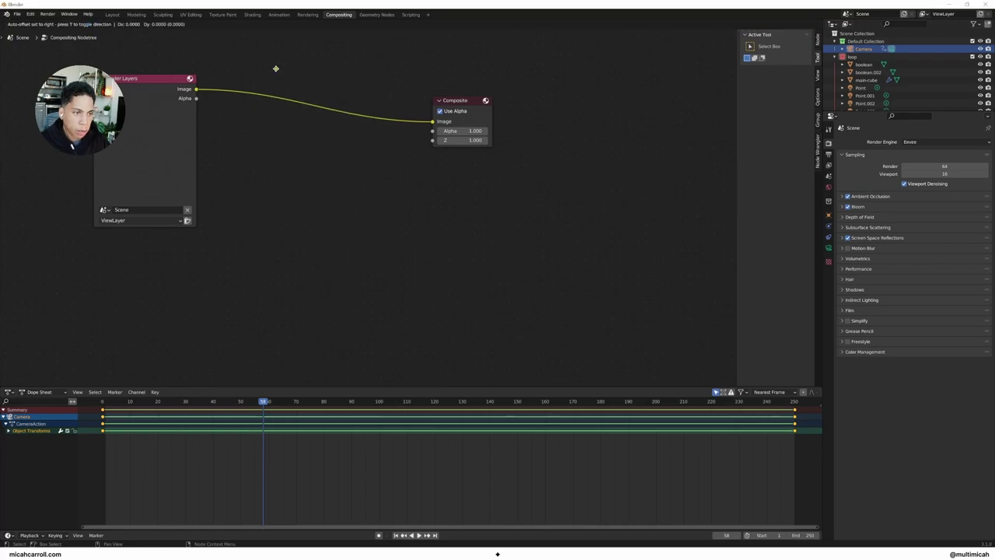
left_click(335, 108)
- Add a Viewer node below the Composite node and connect the Reroute to its Image input
key("shift+a")
type("viewer")
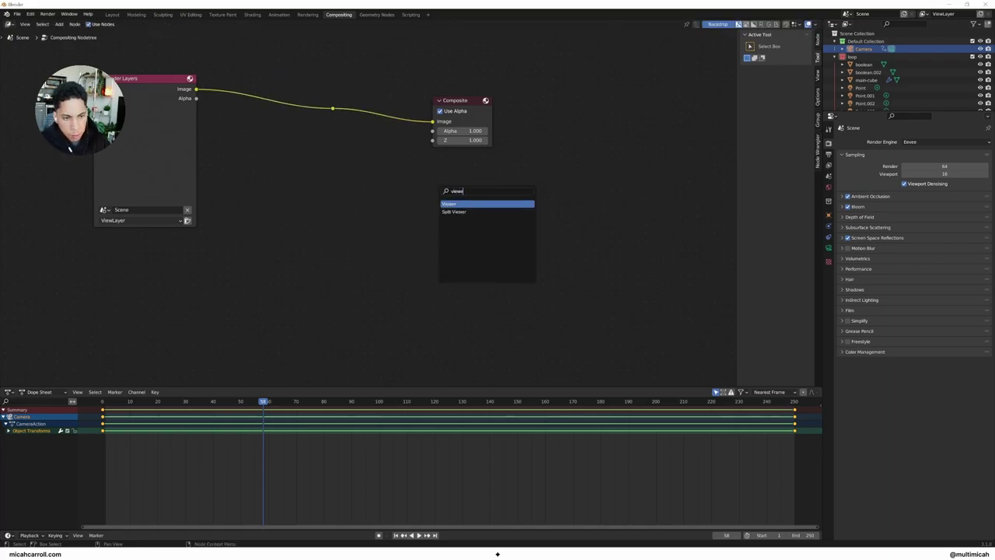
key("Return")
left_click(467, 178)
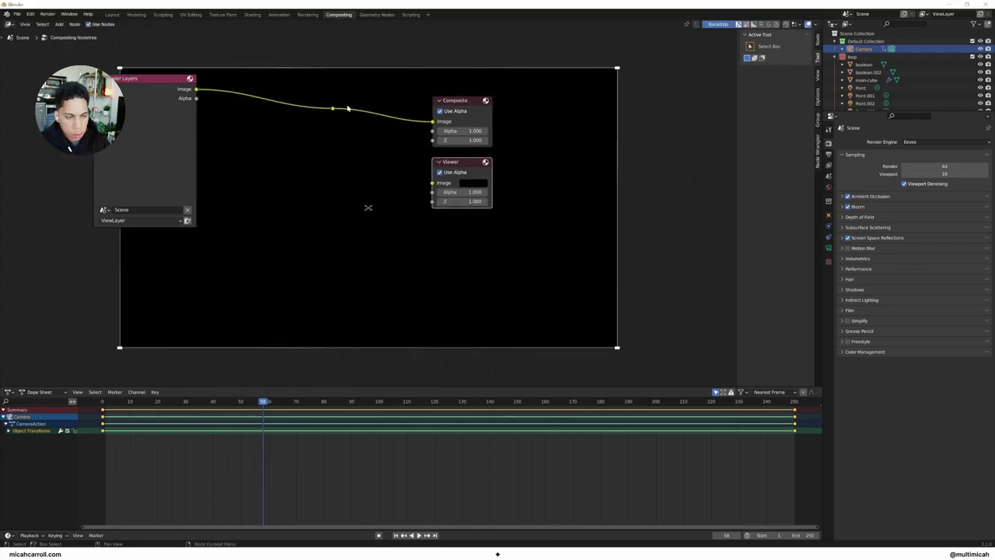
left_click_drag(334, 108, 433, 183)
middle_click_drag(273, 163, 335, 178)
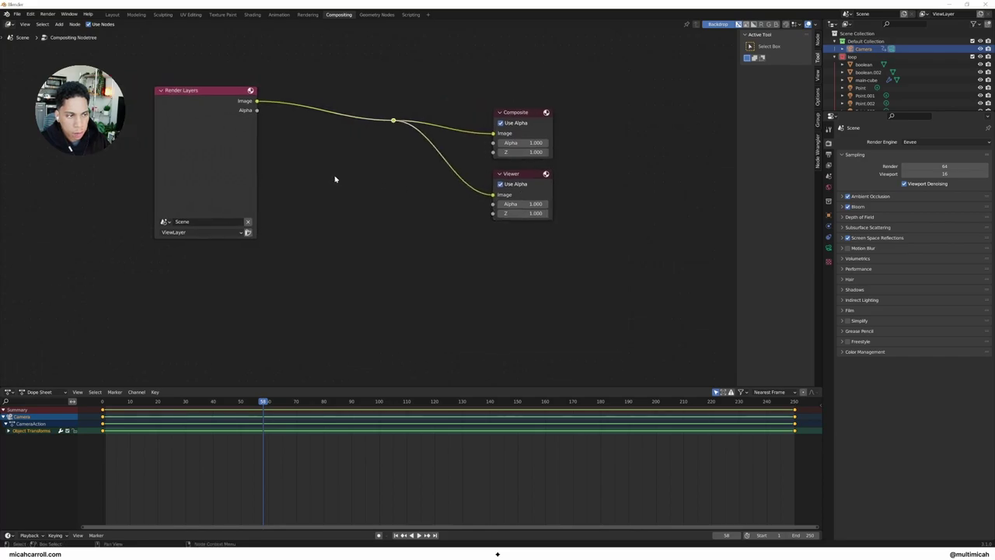
- Insert a Lens Distortion node between Render Layers and the Reroute and set its Dispersion to 0.030
key("shift+a")
type("lens")
key("Return")
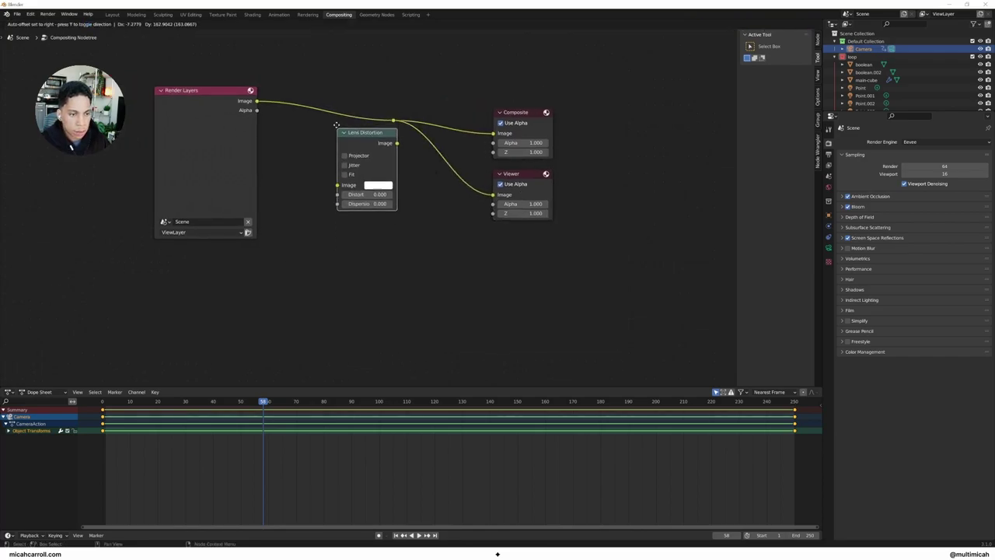
left_click(270, 81)
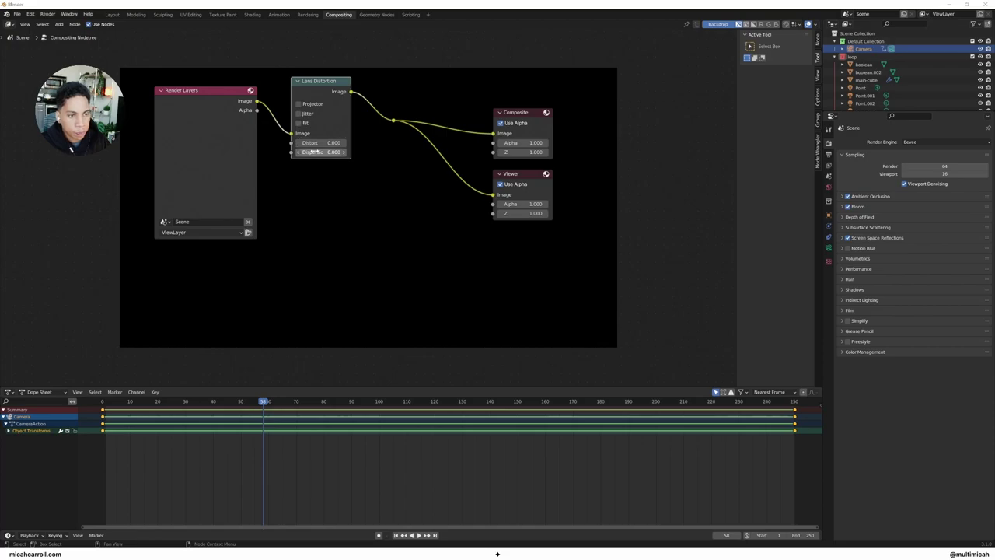
left_click_drag(319, 152, 333, 152)
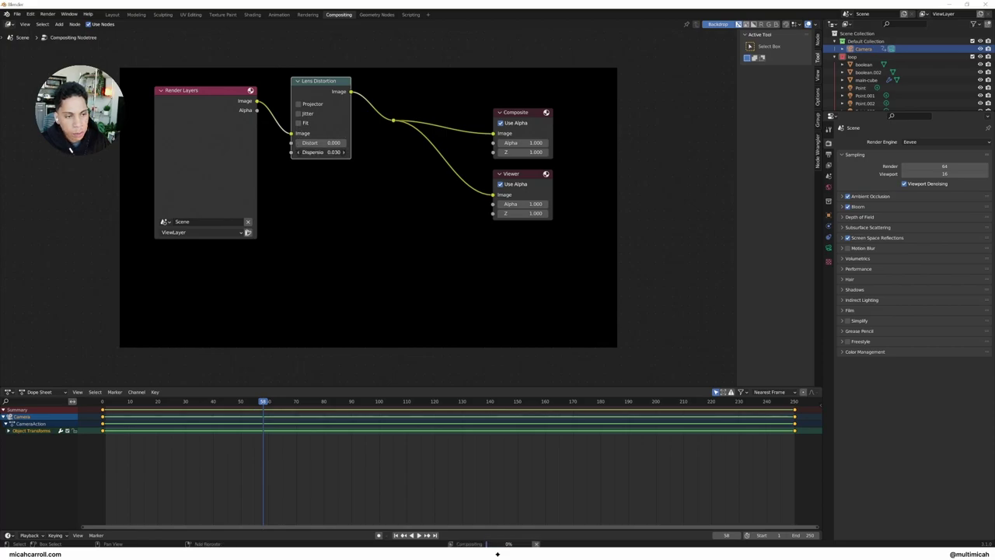
- Move the Composite and Viewer nodes and the Reroute farther from the Lens Distortion node to make space
left_click_drag(486, 96, 571, 257)
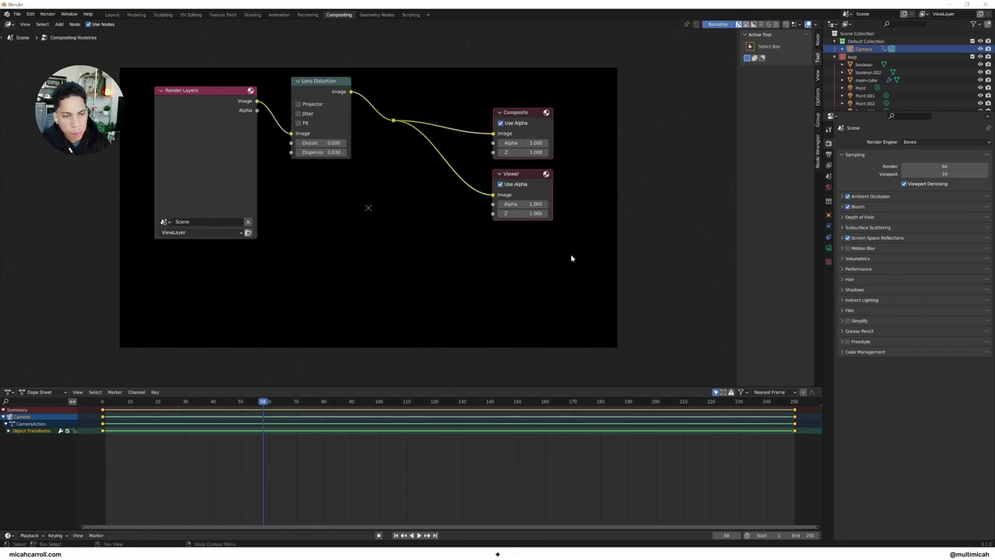
left_click_drag(526, 130, 621, 122)
left_click_drag(393, 122, 418, 136)
key("g")
left_click(490, 148)
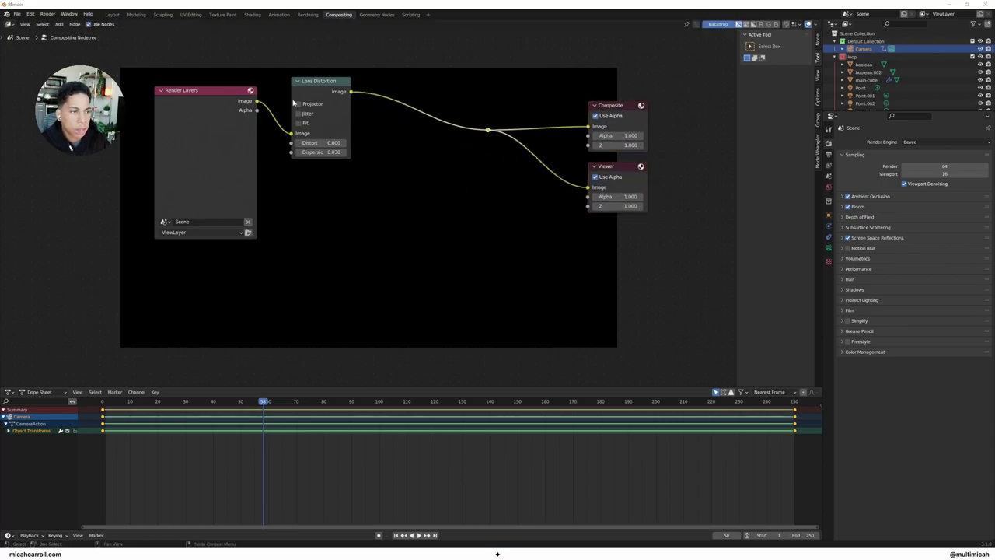
- Render the current frame, close the render window and raise the Lens Distortion node's Dispersion to 0.100
left_click(56, 15)
left_click(66, 24)
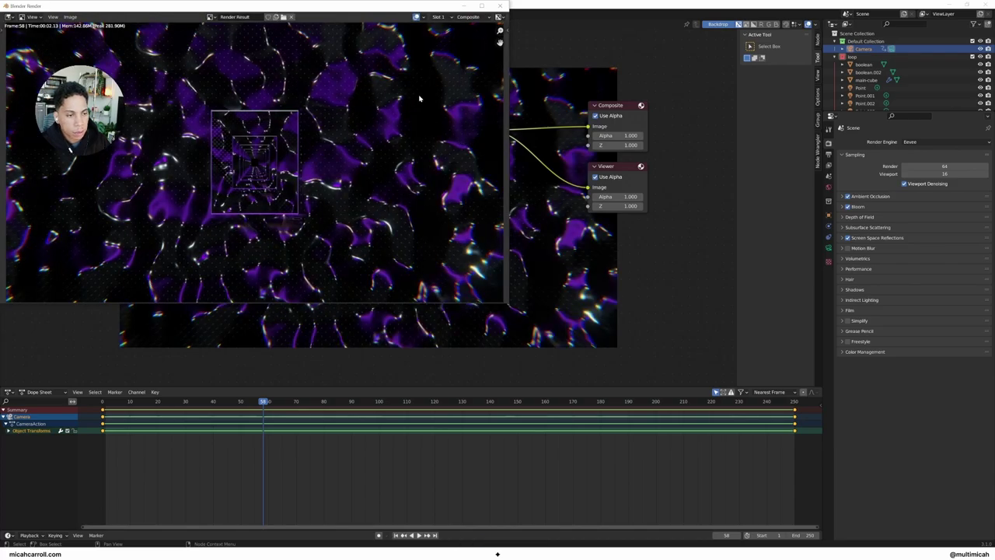
left_click(501, 7)
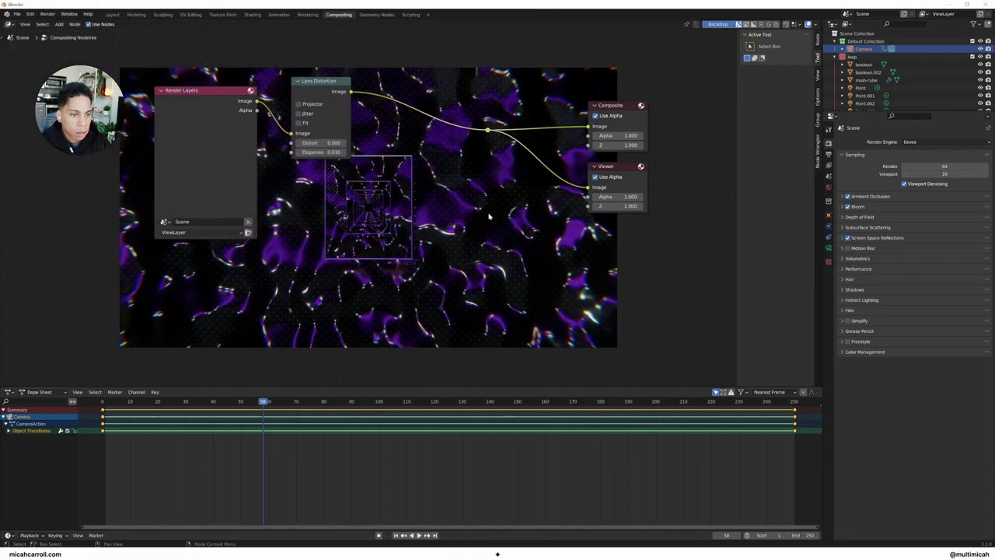
left_click_drag(326, 152, 373, 151, "shift")
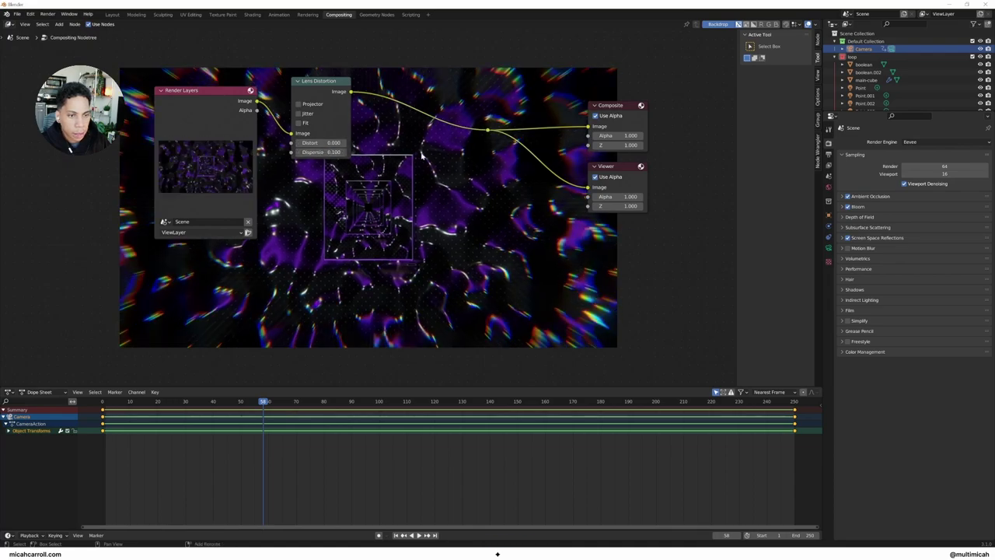
- Insert a Mix node between Lens Distortion and the Reroute and set its blending mode to Value
key("shift+a")
type("mix")
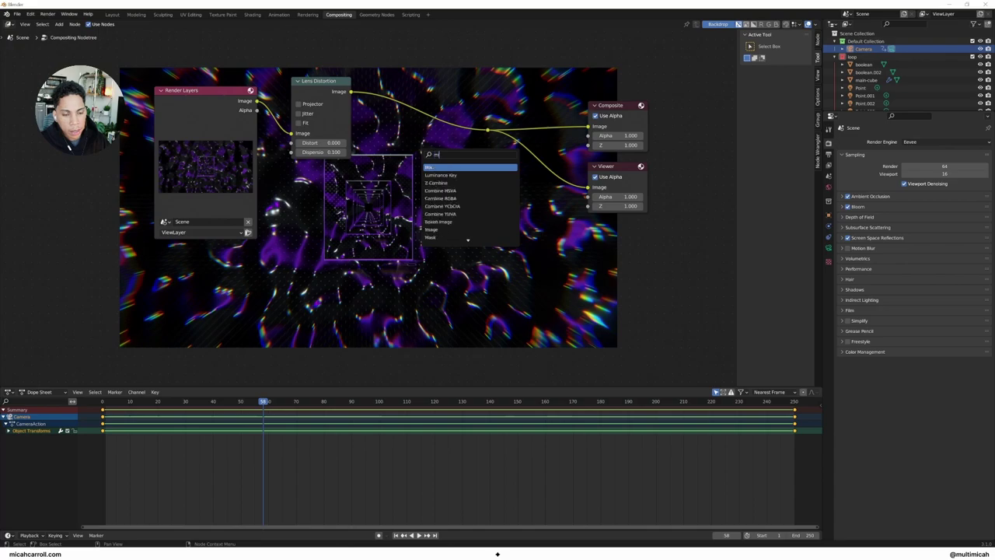
key("Return")
left_click(377, 80)
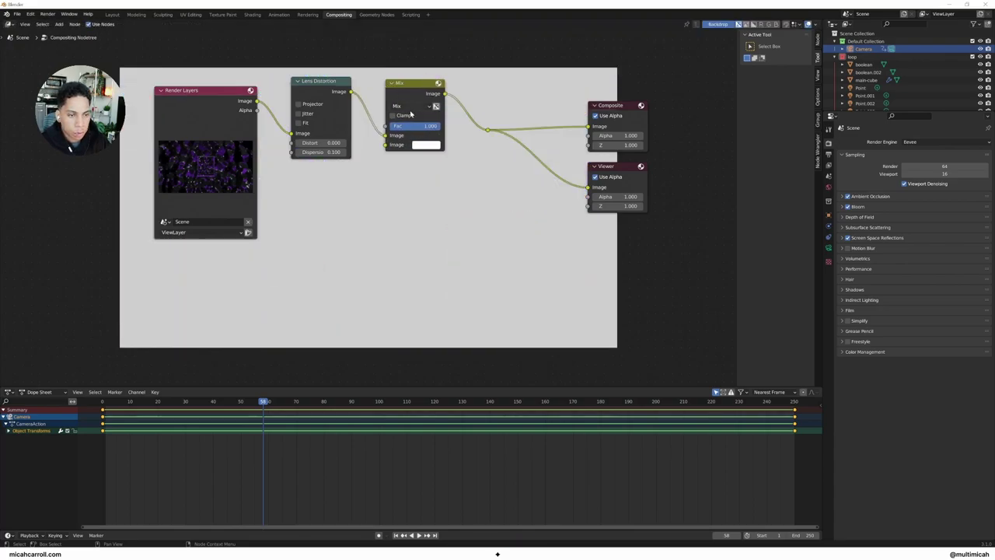
left_click(412, 106)
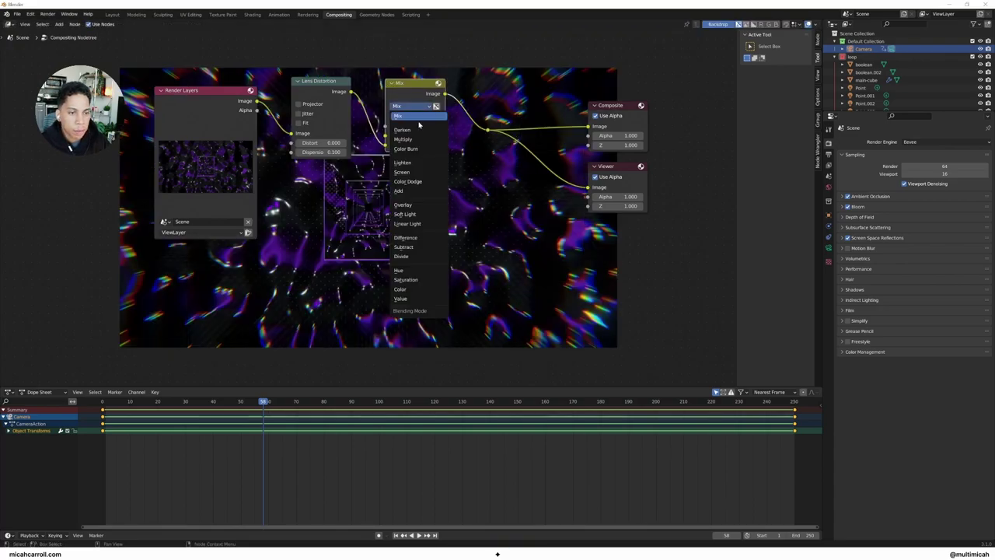
left_click(423, 301)
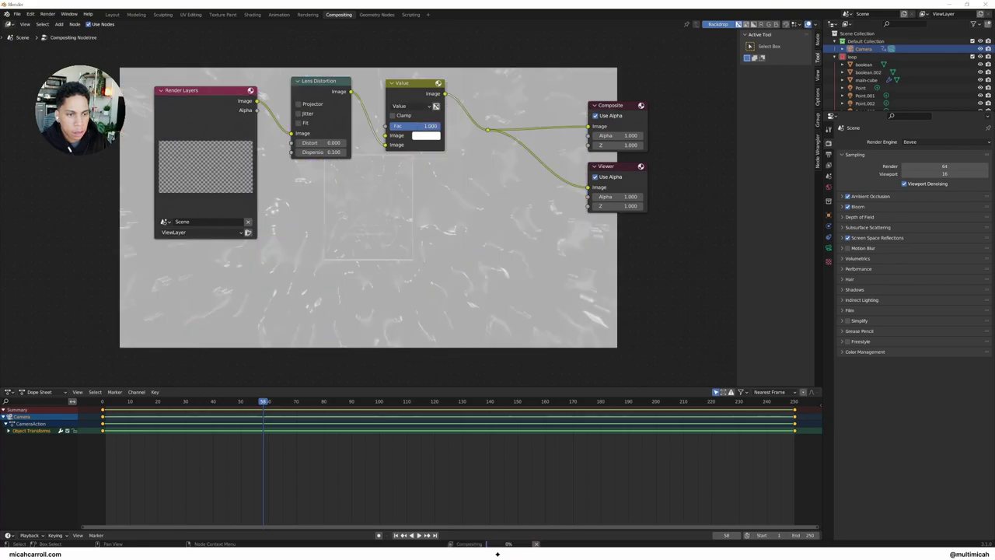
- Try Difference blending on the Mix node and move the Lens Distortion link to its first Image input
left_click(412, 107)
left_click(405, 237)
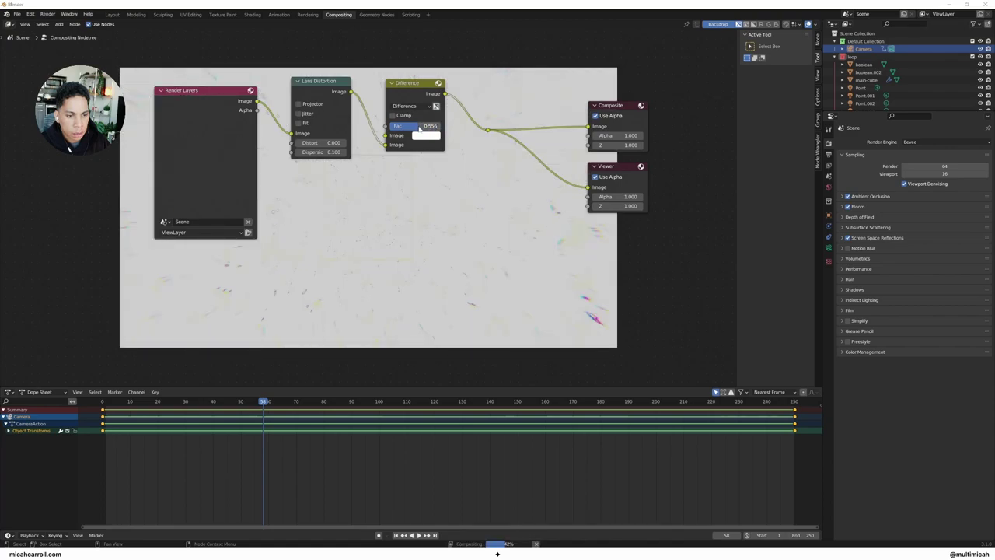
left_click_drag(387, 144, 417, 126)
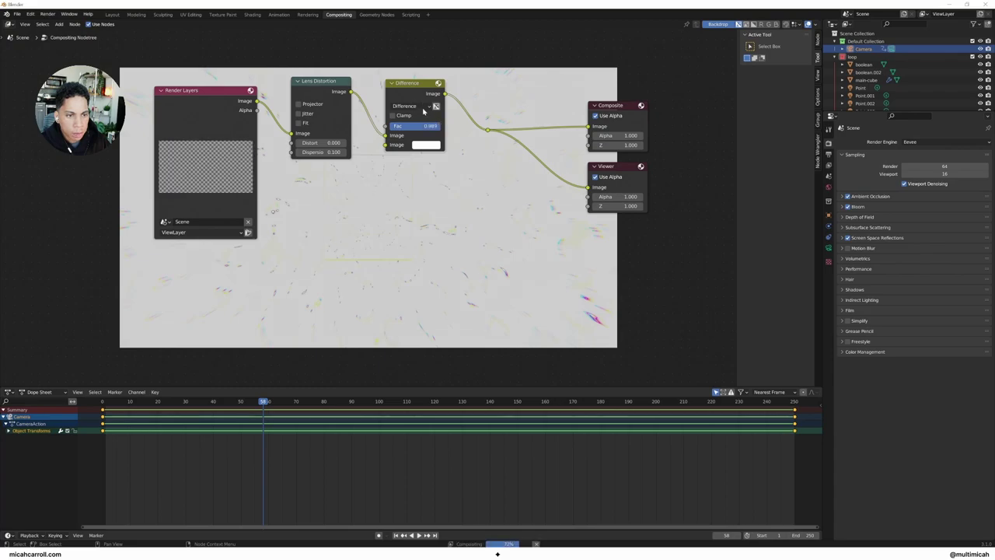
- Set the node's blending mode to Value with a factor of 0.417 and tint its second Image color a slightly warm white
left_click(422, 107)
left_click(421, 300)
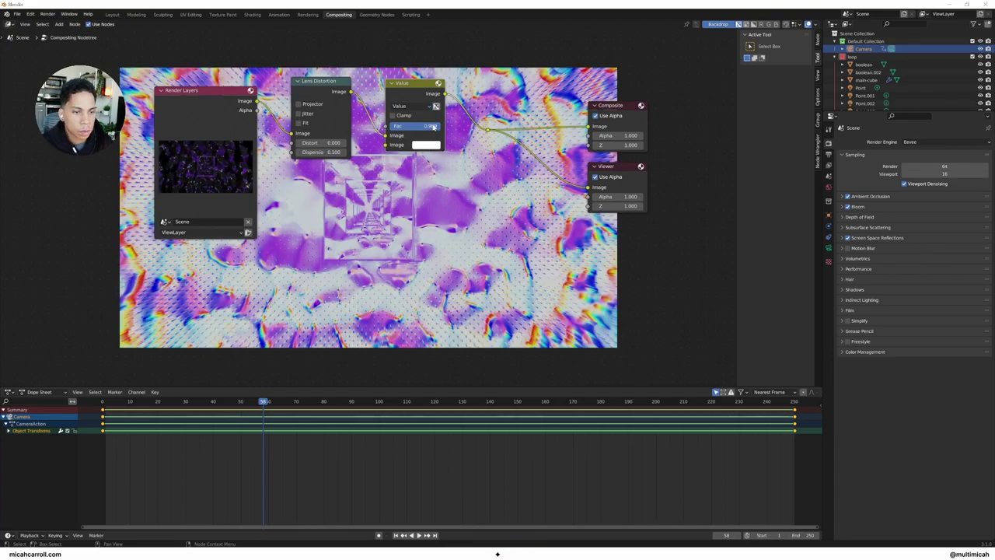
left_click_drag(433, 126, 413, 128)
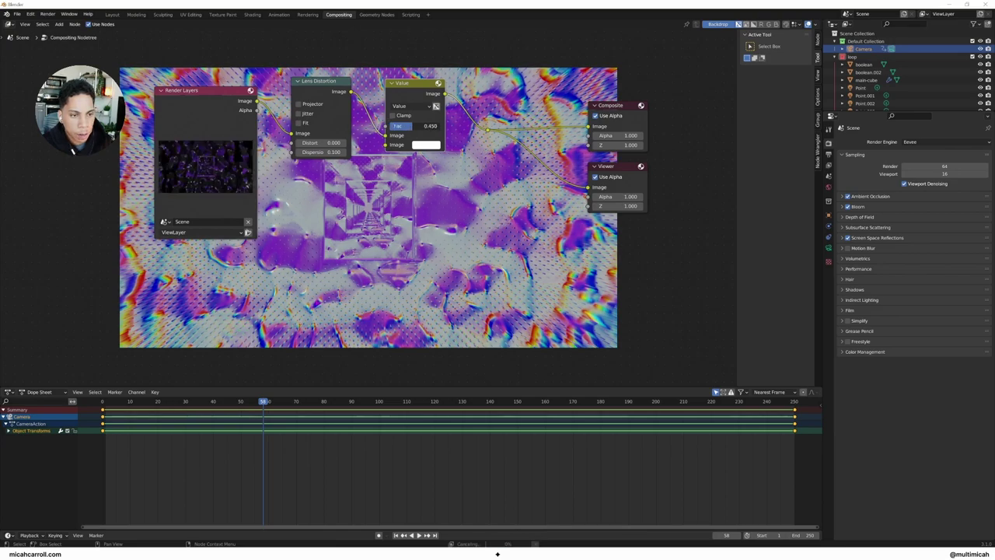
left_click(432, 145)
mouse_move(460, 61)
left_mouse_down()
mouse_move(473, 67)
mouse_move(448, 55)
left_mouse_up()
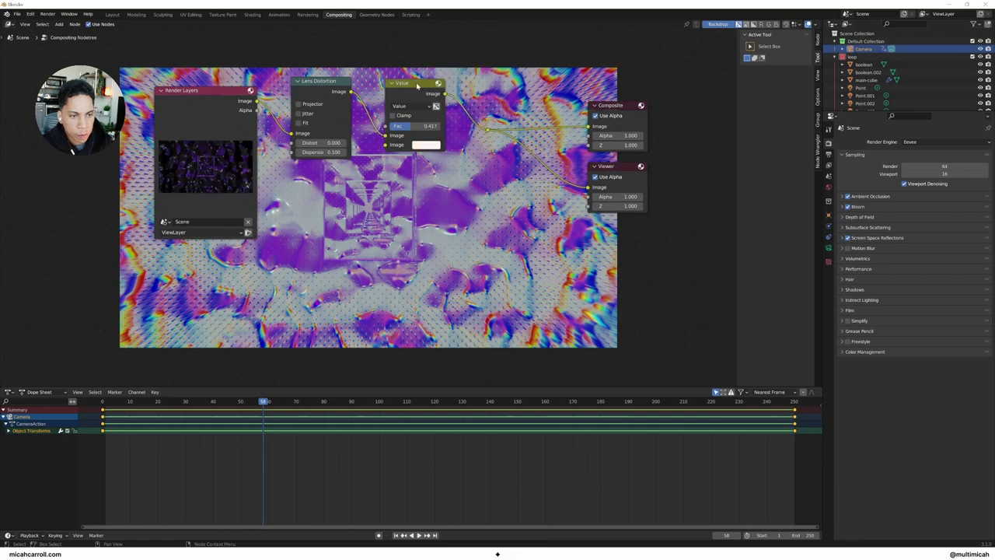
- Make room between the Value node and the Reroute, insert another Mix node there and set its blending mode to Color
left_click_drag(417, 86, 392, 83)
left_click_drag(487, 130, 553, 148)
key("shift+a")
left_click(476, 168)
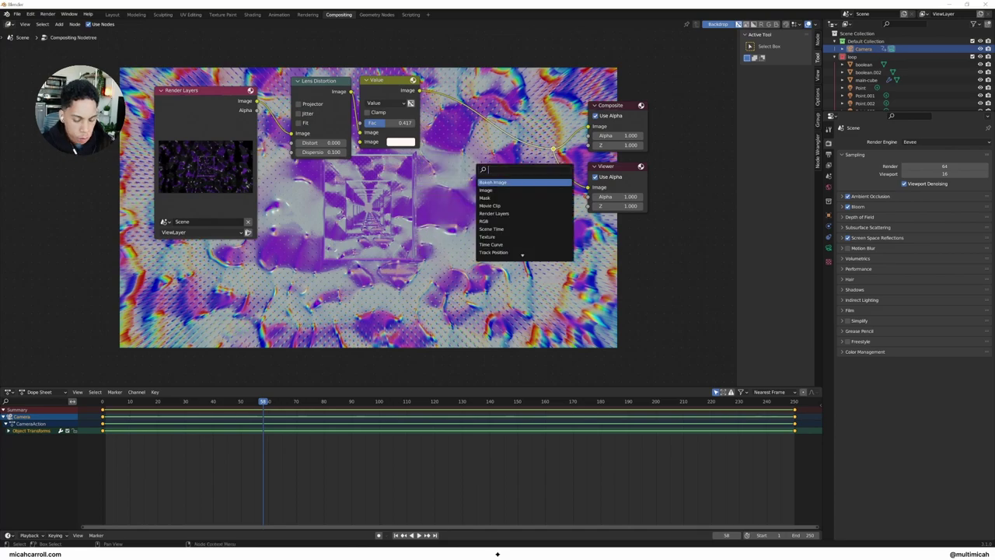
type("mix")
key("Return")
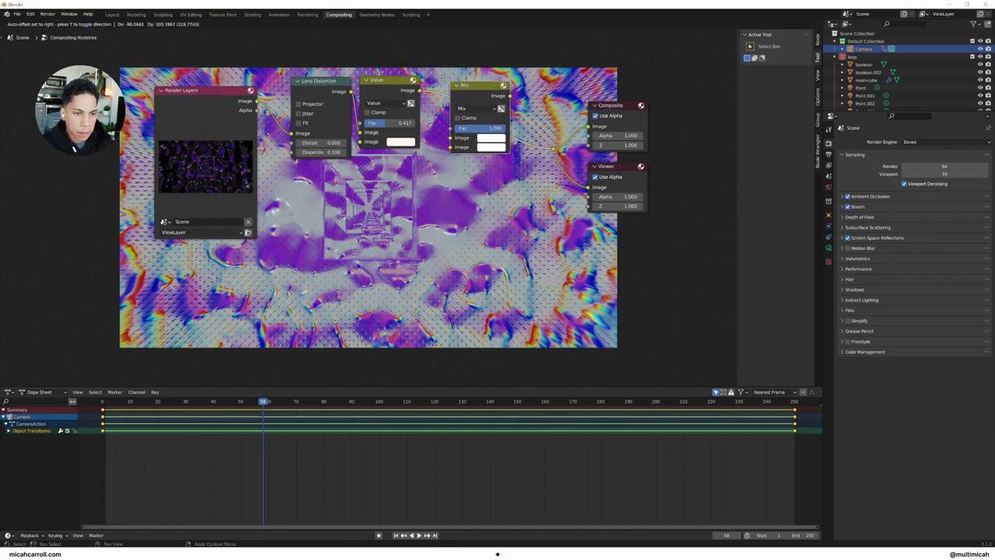
left_click(455, 98)
left_click(470, 100)
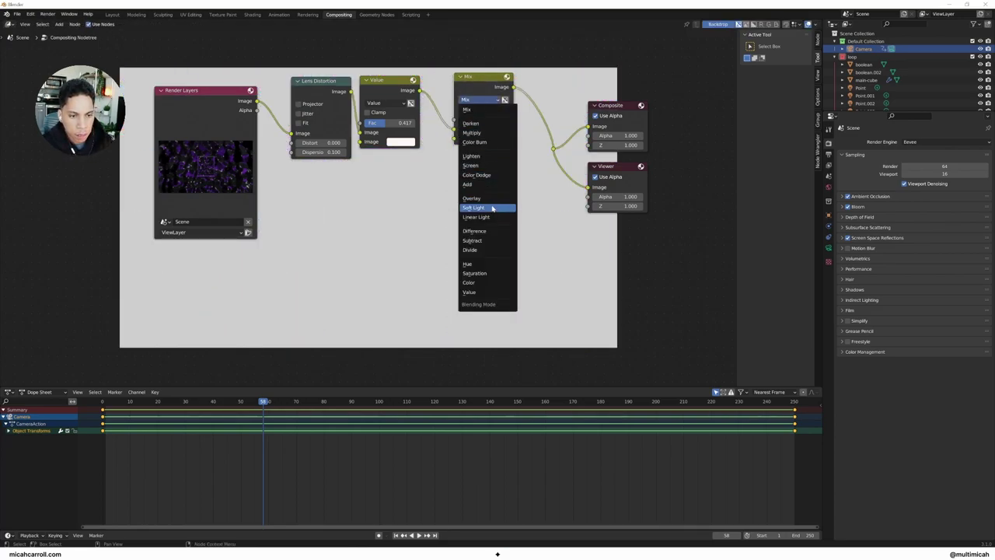
left_click(482, 282)
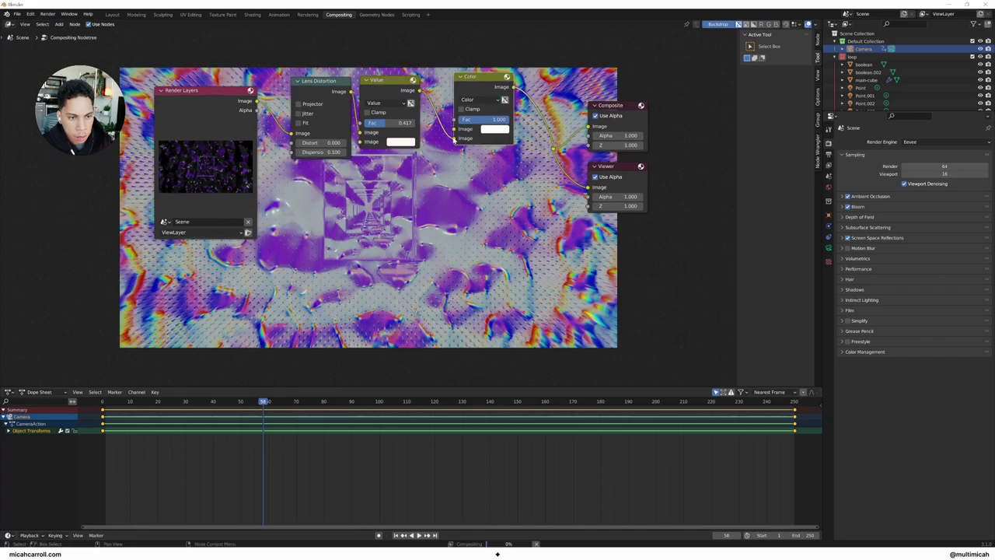
- Try blue and green tints on the Color node's unlinked Image input
left_click(495, 138)
left_click(534, 160)
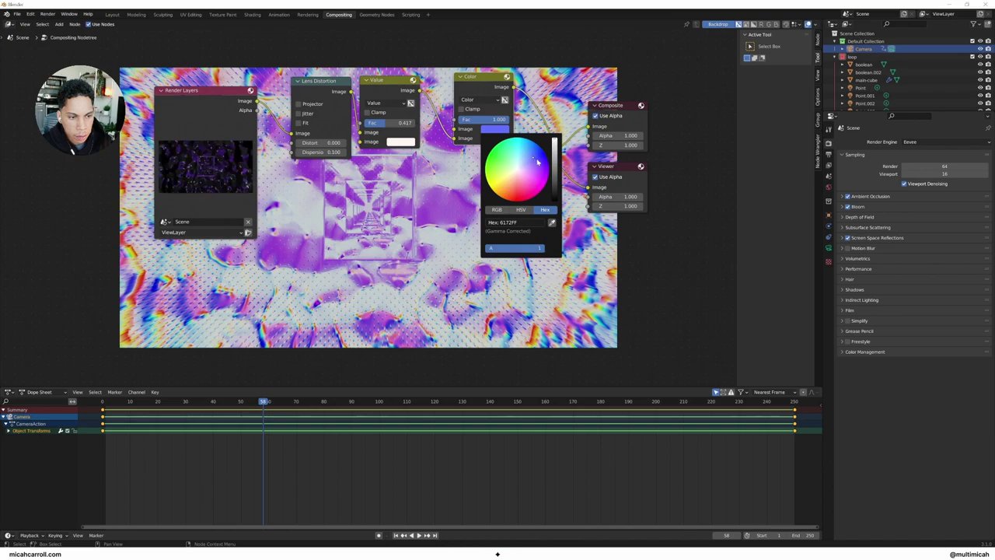
left_click(538, 153)
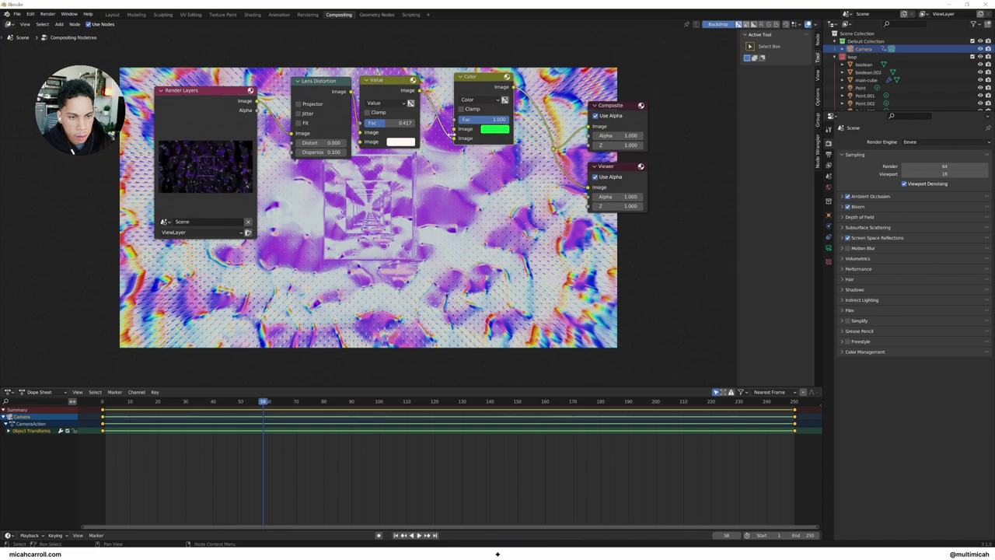
- Move the incoming link to the Color node's first Image input, tint the second pale blue DAF2FF and lower the factor to 0.244
left_click_drag(454, 139, 454, 129)
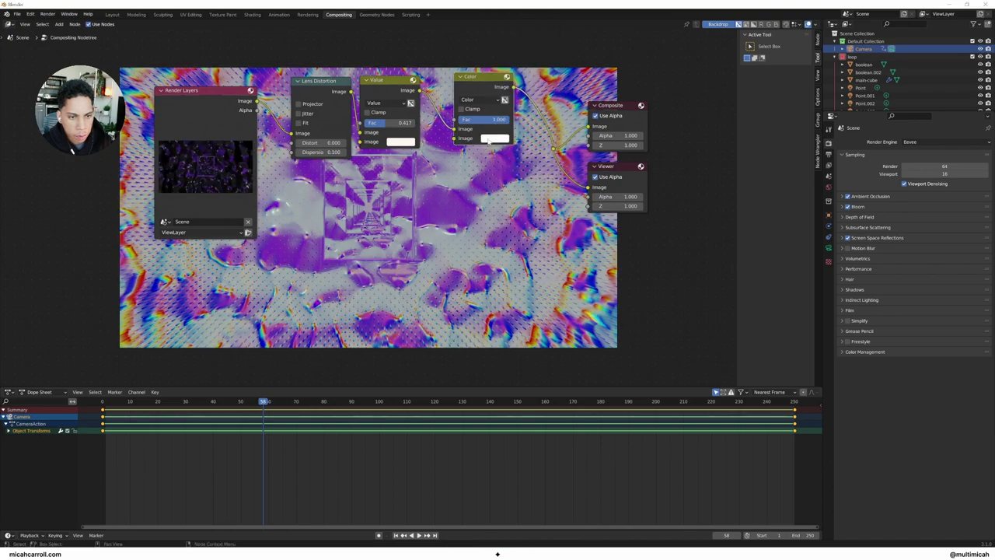
left_click(489, 140)
mouse_move(517, 48)
left_mouse_down()
mouse_move(525, 64)
mouse_move(504, 70)
mouse_move(497, 39)
mouse_move(517, 42)
left_mouse_up()
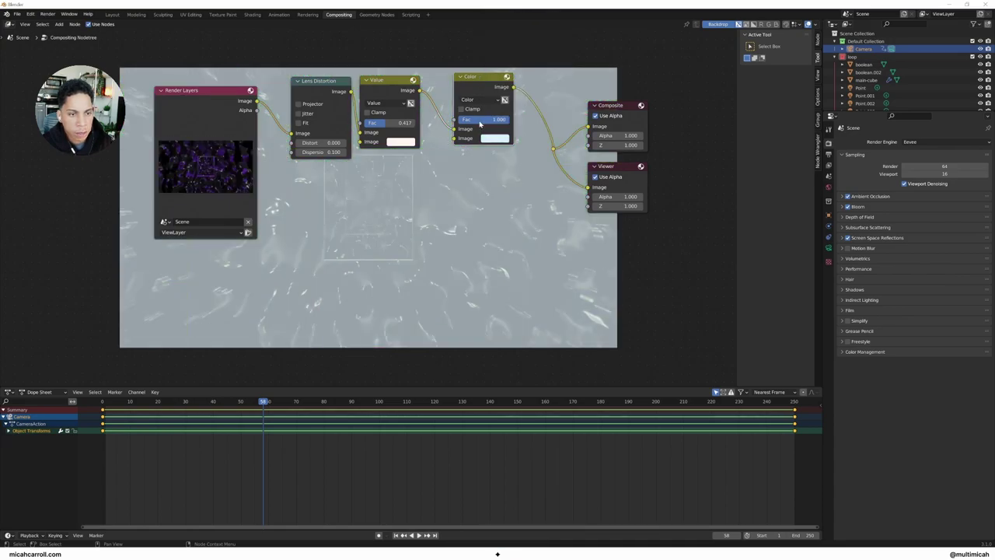
left_click_drag(479, 122, 470, 122)
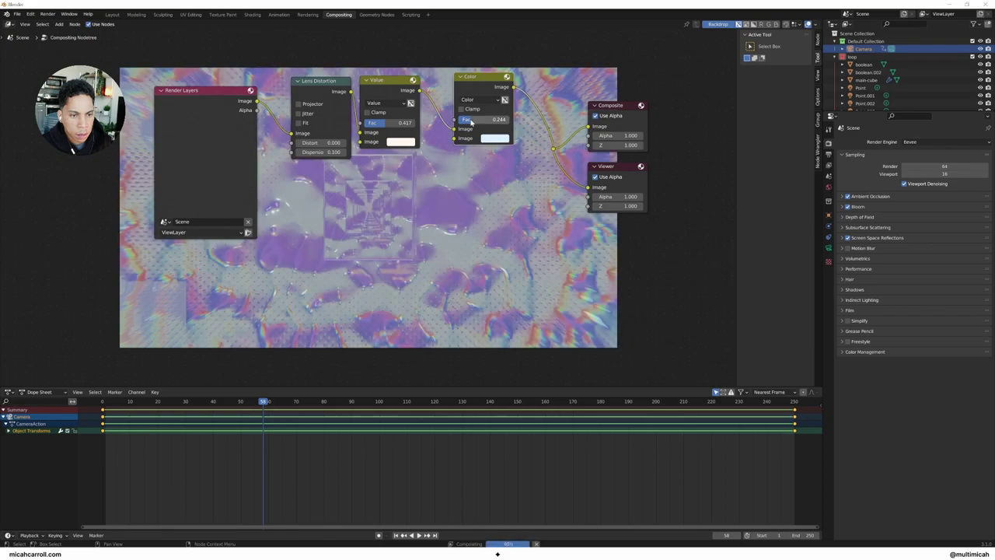
- Change the Color node's second Image color to saturated blue with a factor of 0.089 and move the node next to the Value node
left_click(495, 139)
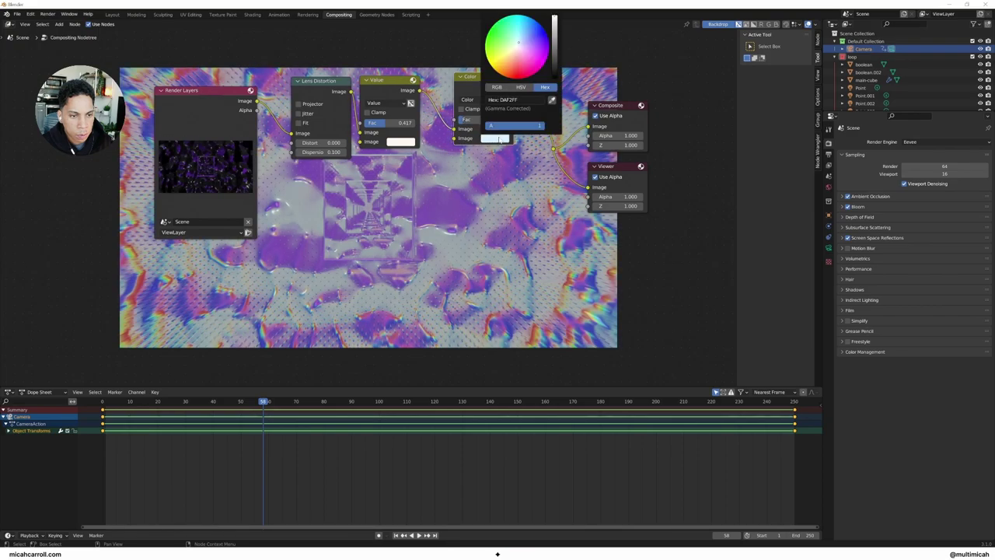
left_click(536, 29)
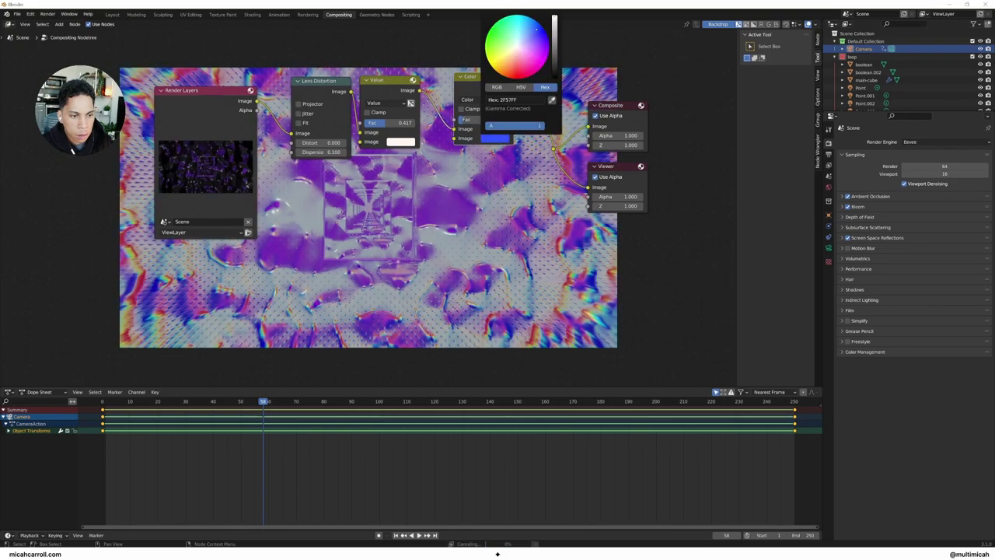
mouse_move(536, 28)
left_mouse_down()
mouse_move(520, 18)
mouse_move(536, 22)
left_mouse_up()
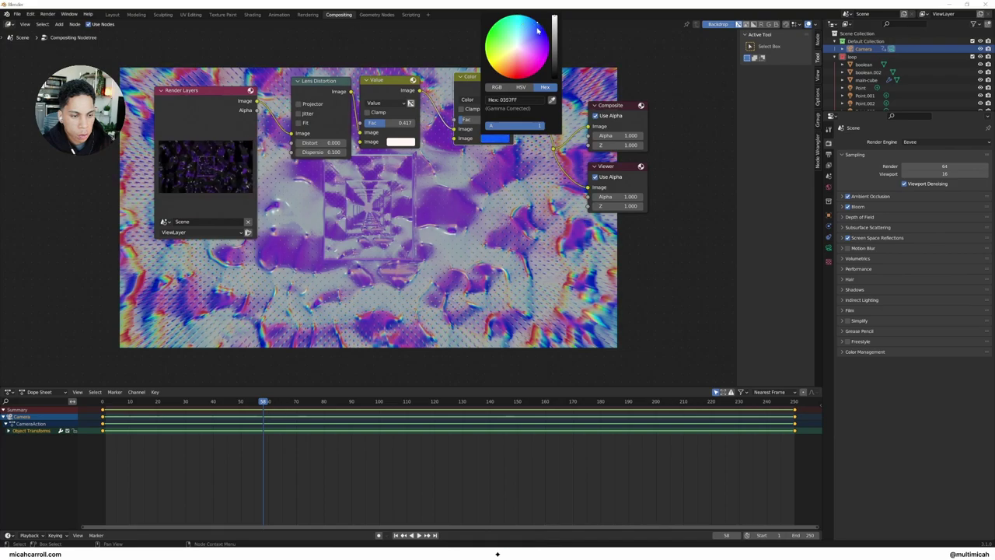
left_click(539, 28)
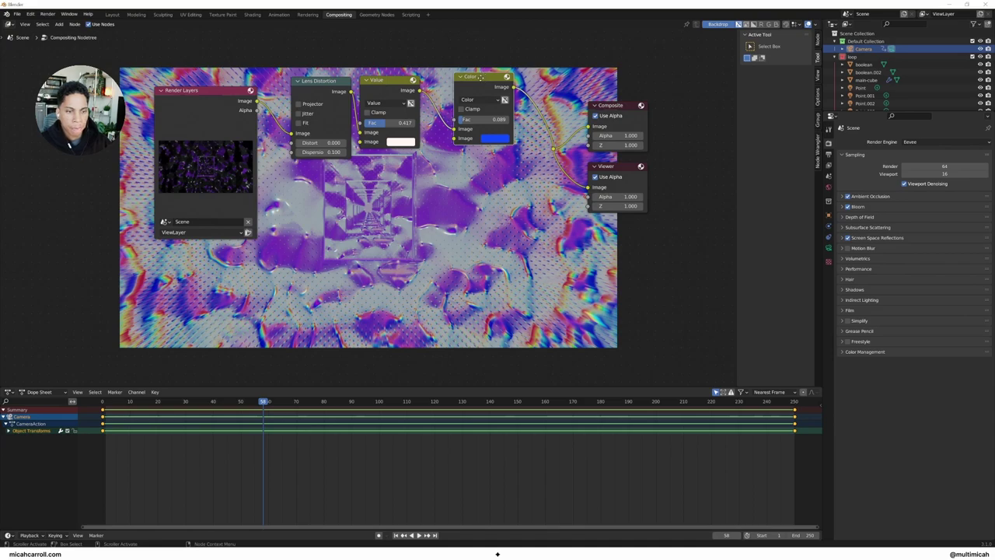
left_click_drag(480, 76, 453, 80)
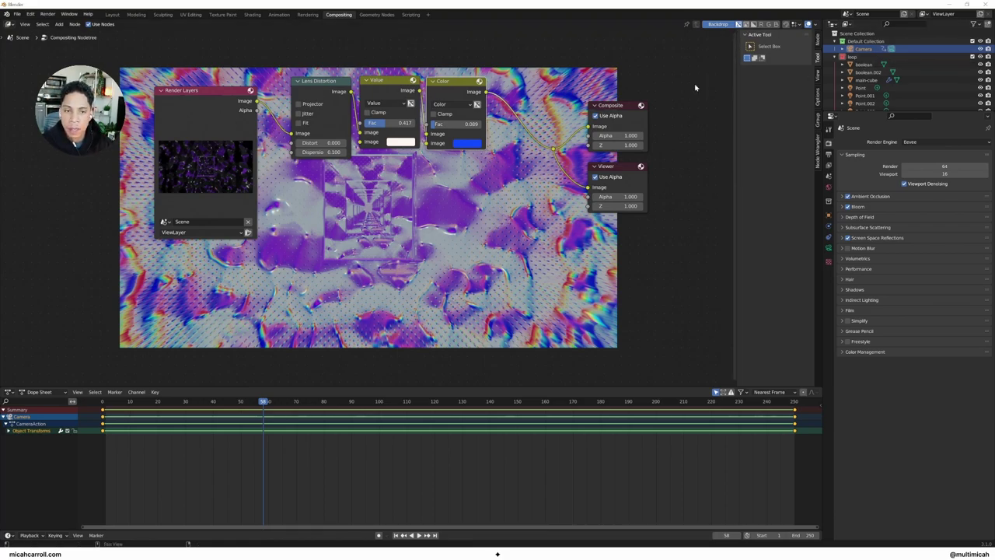
- Return to the Layout workspace and collapse the loop collection in the scene hierarchy
left_click(113, 15)
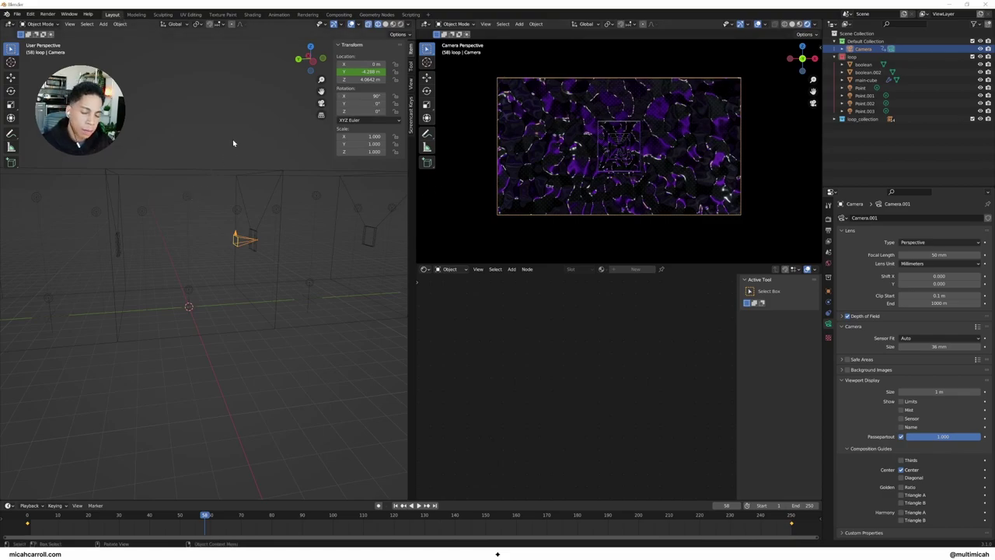
middle_click_drag(265, 169, 222, 167)
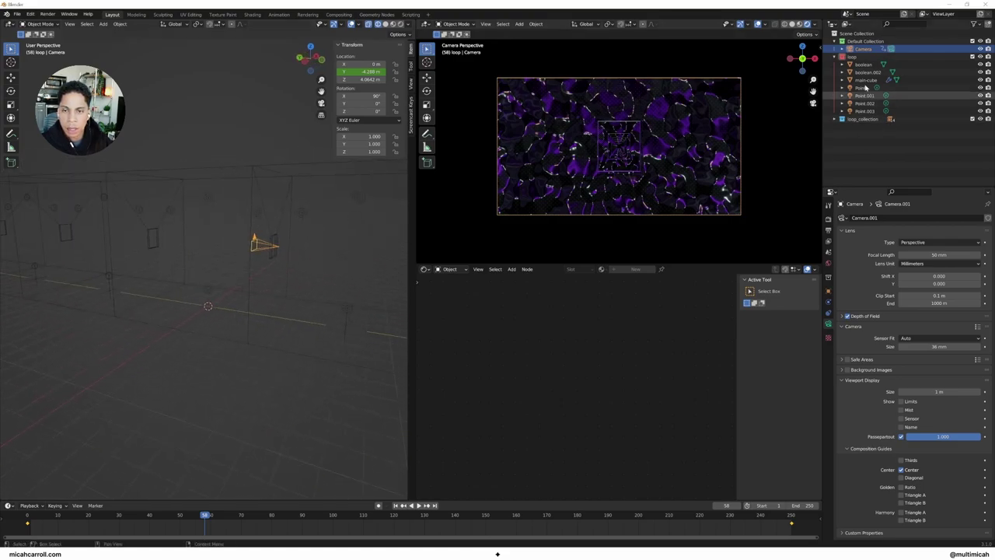
left_click(836, 58)
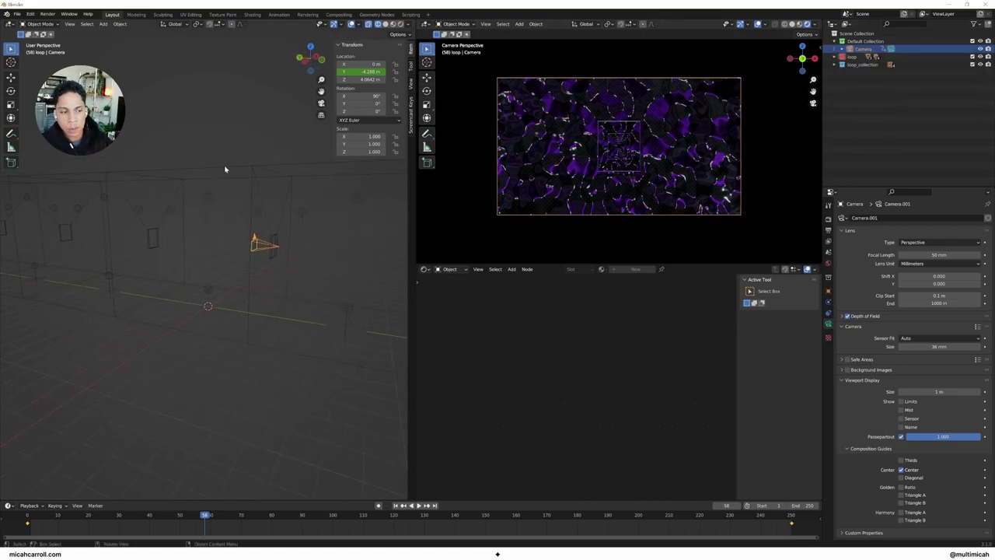
middle_click_drag(225, 169, 276, 179)
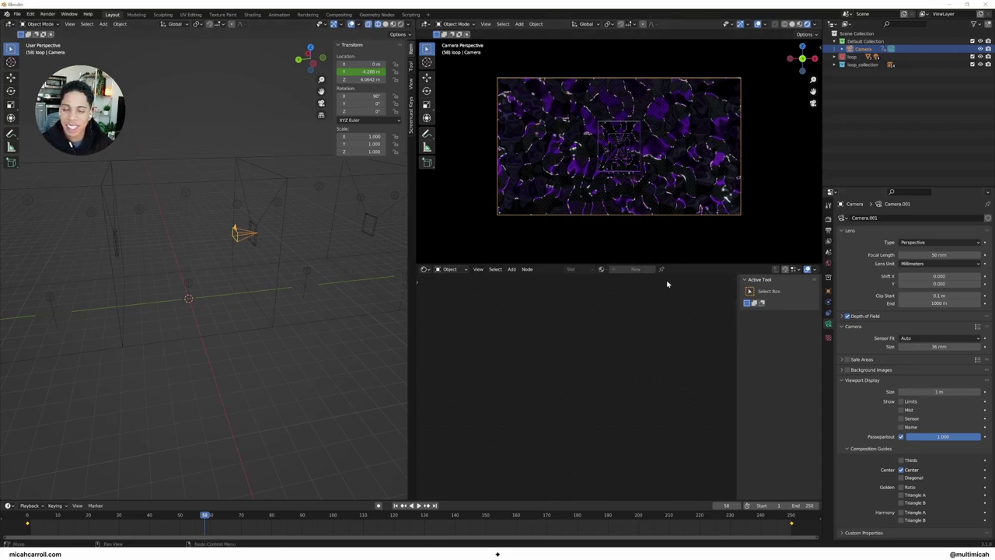
- Find the scene's output settings and set the render file format to FFmpeg Video
left_click(828, 219)
left_click(828, 230)
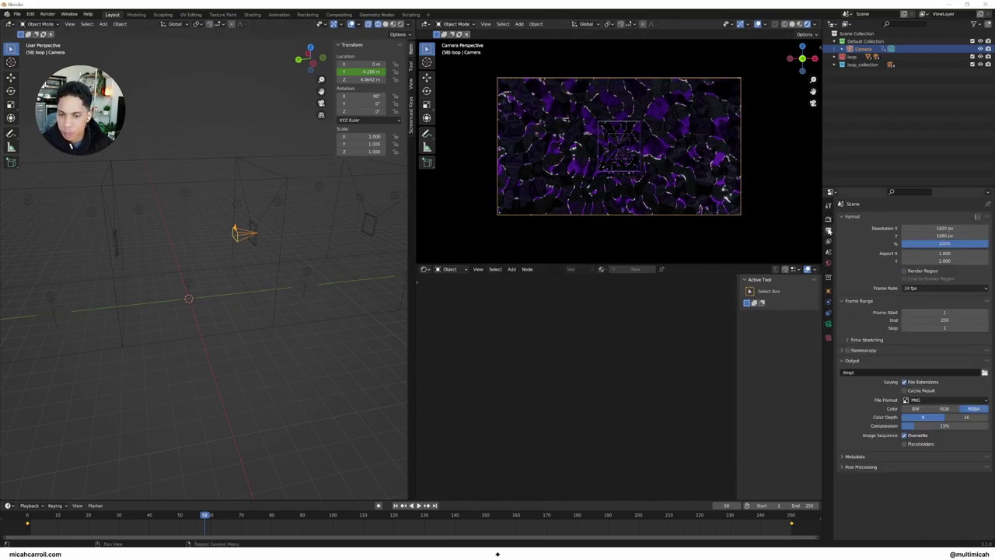
left_click(829, 241)
left_click(829, 263)
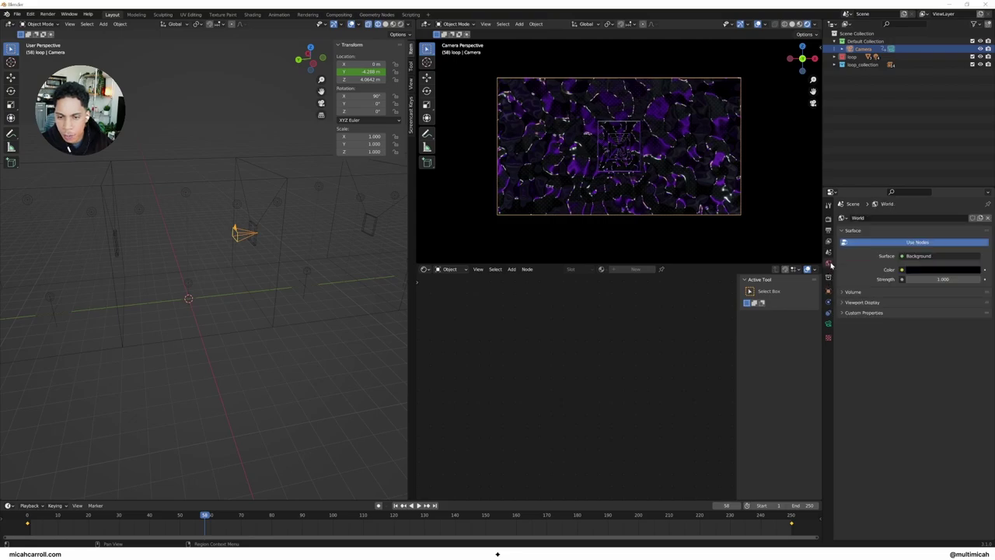
left_click(829, 252)
left_click(829, 241)
left_click(828, 230)
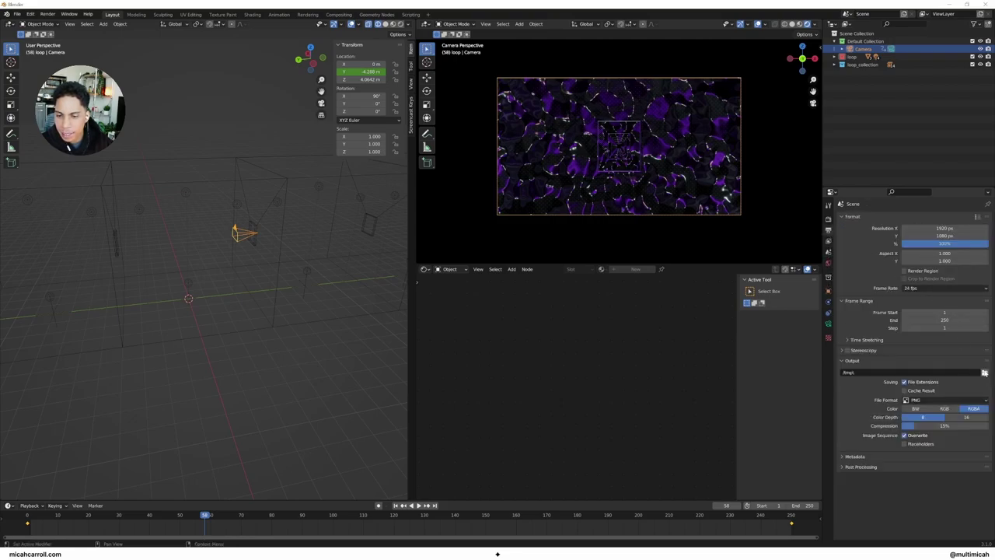
left_click(981, 400)
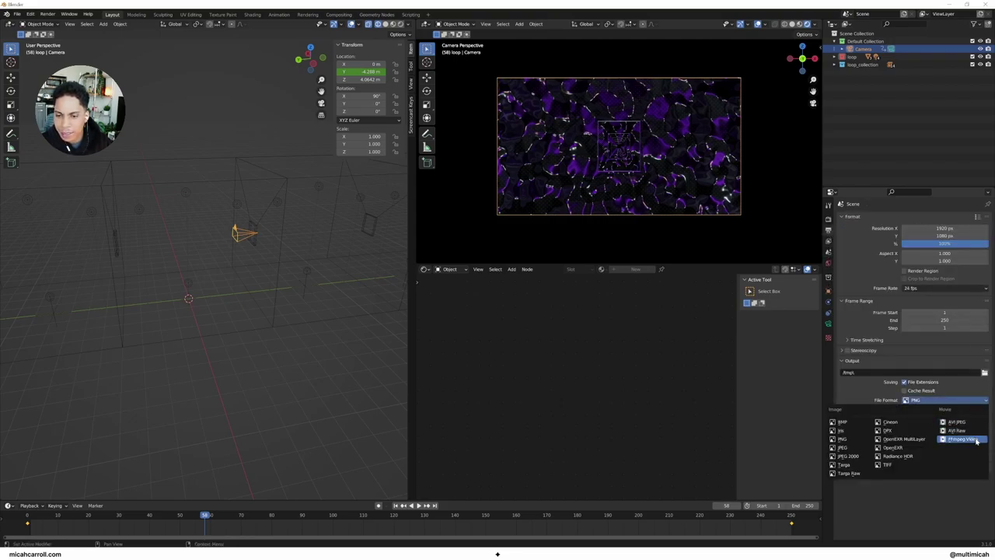
left_click(964, 440)
- Set the output path to test-render-tutorial.mp4 in the exports folder of 120. Square VJ _ Random, keeping FFmpeg Video as the format
left_click(984, 373)
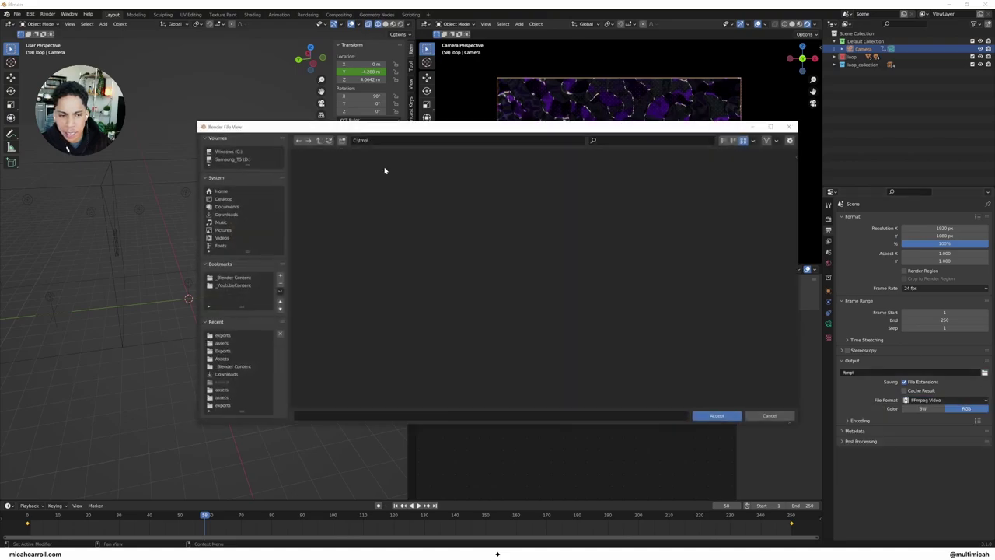
left_click(245, 277)
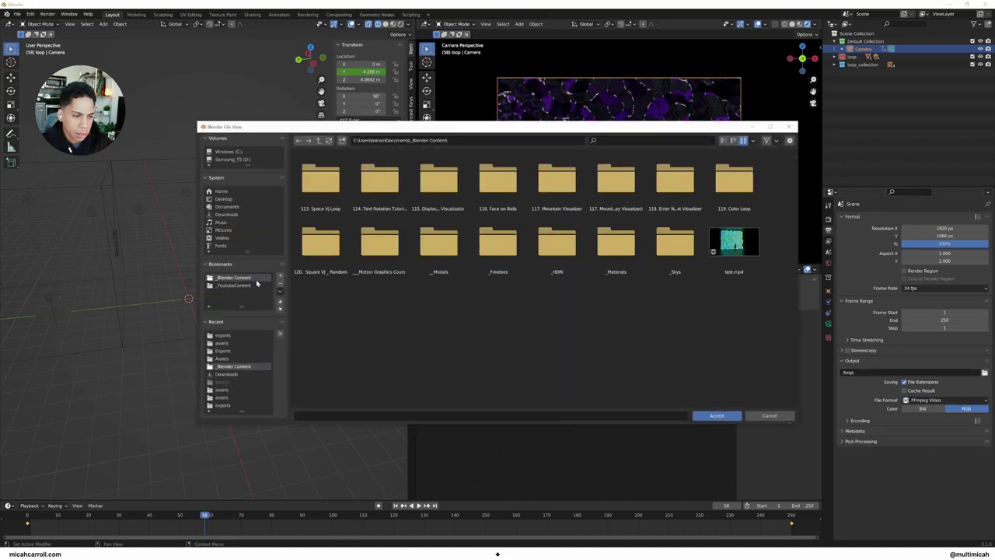
double_click(332, 246)
double_click(388, 204)
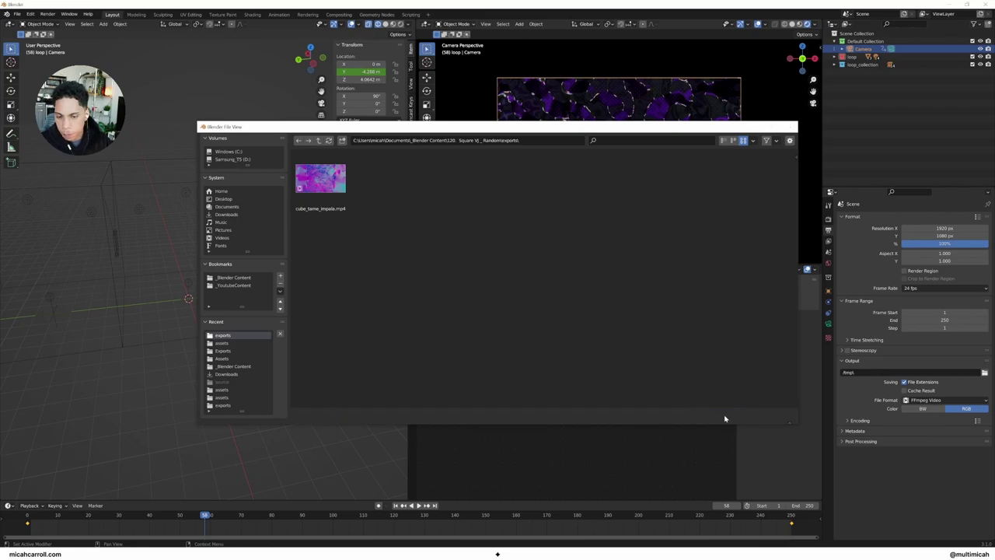
left_click(717, 416)
left_click(933, 401)
left_click(945, 412)
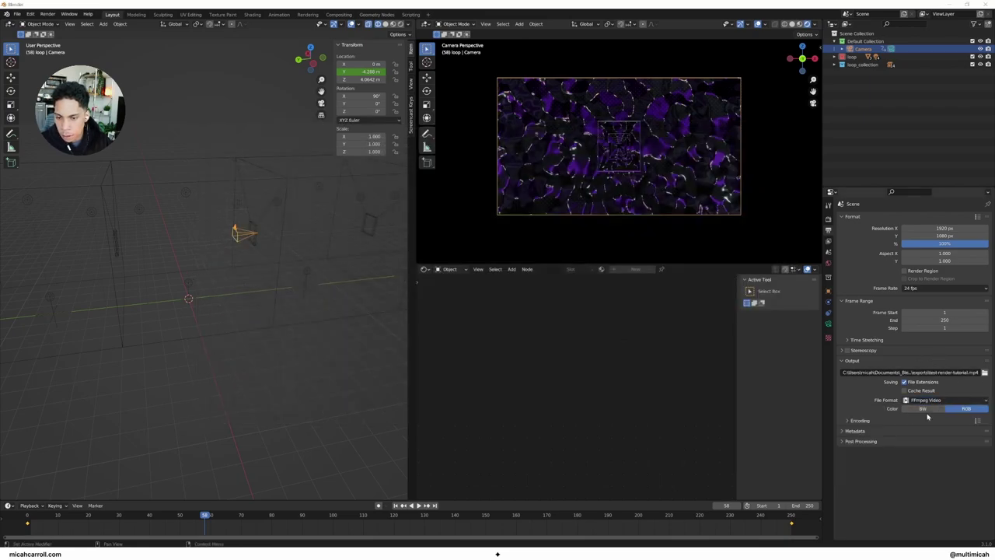
- Set the video encoding container to MPEG-4 and the output quality to Perceptually Lossless
left_click(890, 424)
left_click(912, 433)
left_click(914, 458)
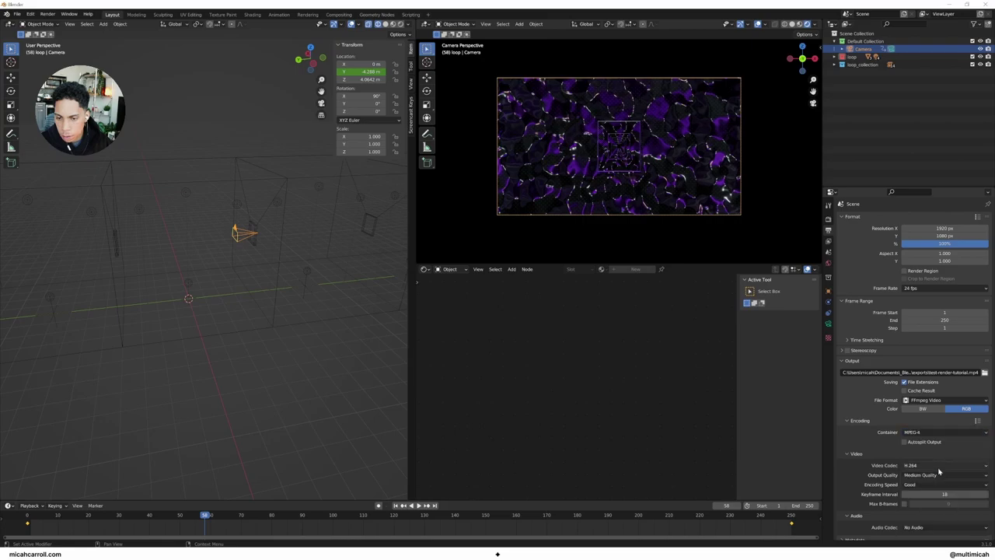
left_click(945, 474)
left_click(943, 450)
- Save the project as square_tutorial.blend in the assets folder of 120. Square VJ _ Random
key("ctrl+s")
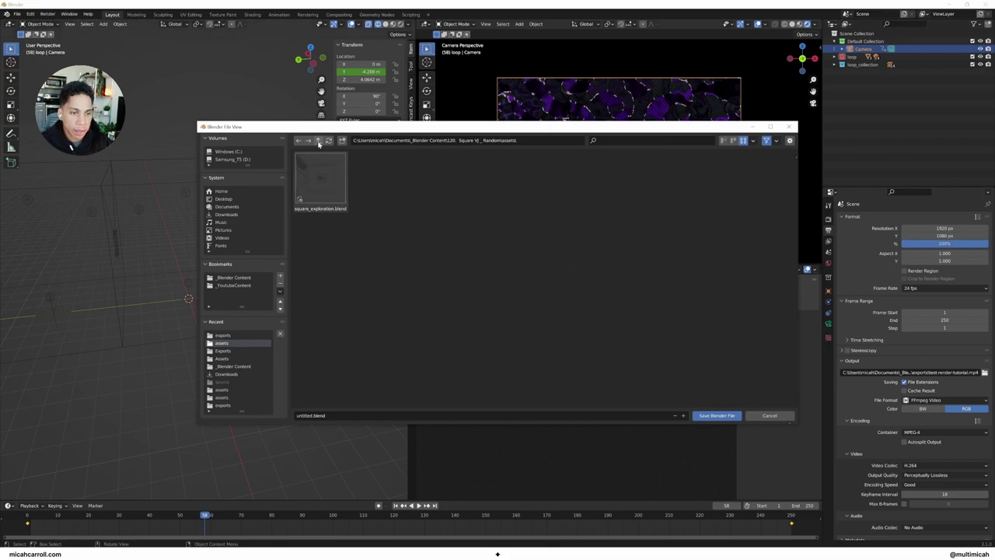
left_click(318, 140)
left_click(318, 141)
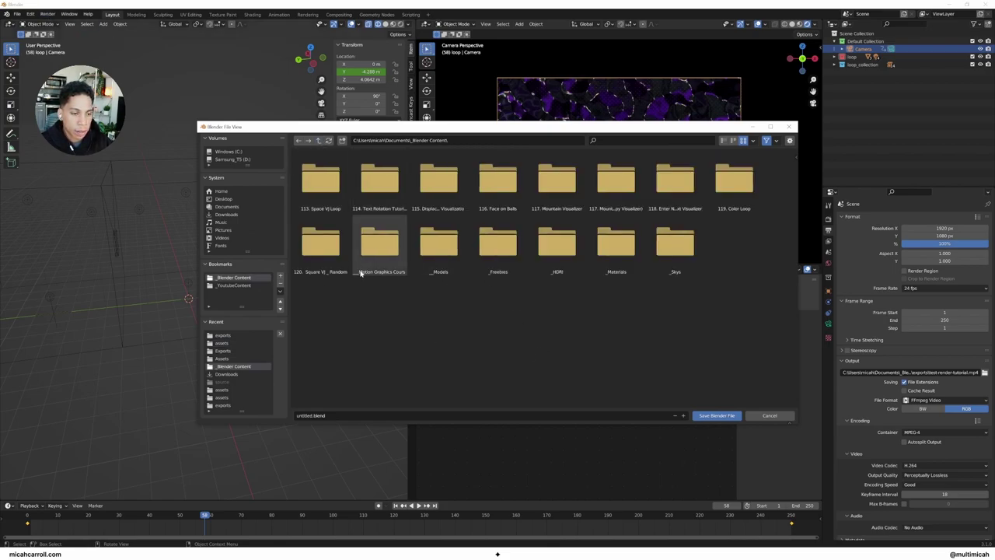
double_click(318, 265)
double_click(340, 191)
left_click(336, 413)
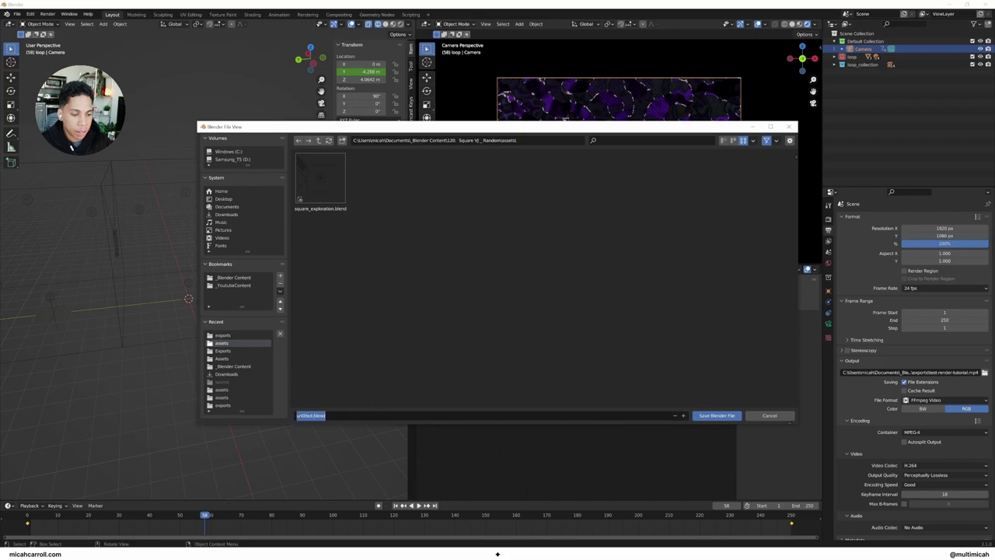
left_click_drag(296, 416, 305, 415)
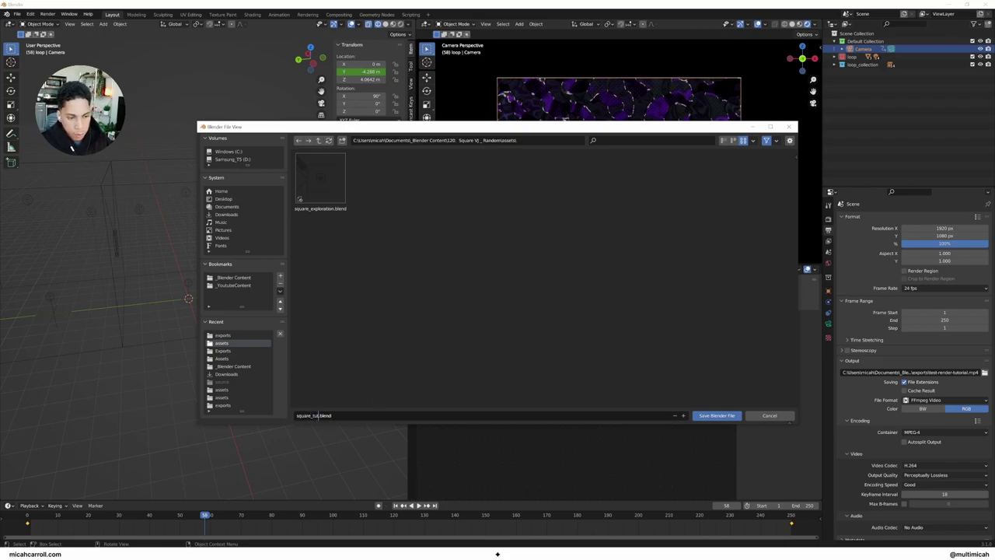
left_click(716, 415)
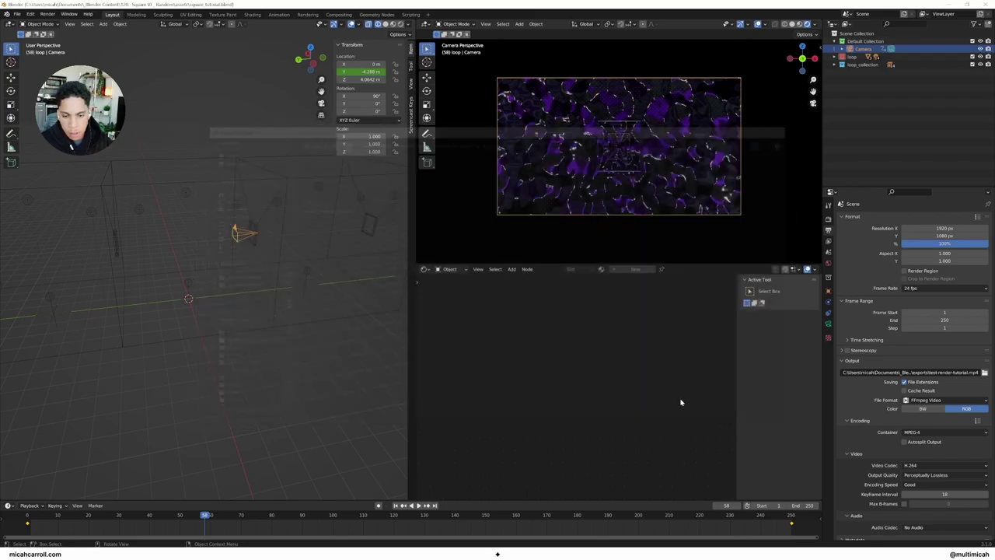
- Start rendering the full animation to the video file
left_click(48, 14)
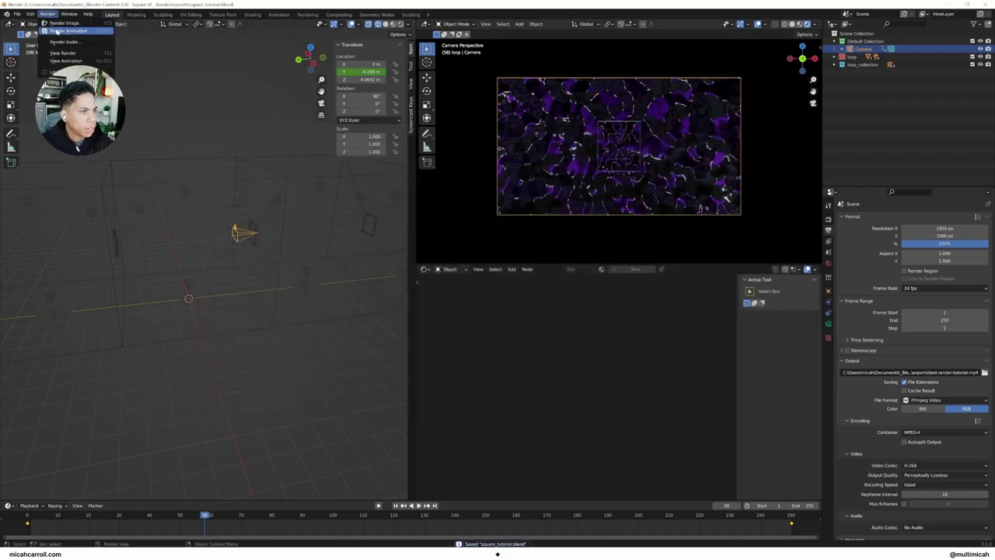
left_click(66, 31)
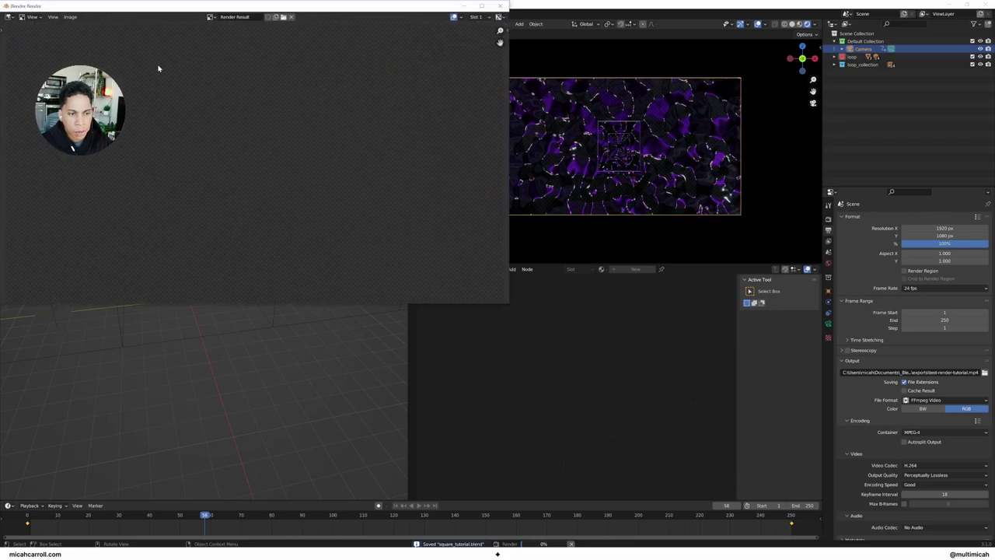